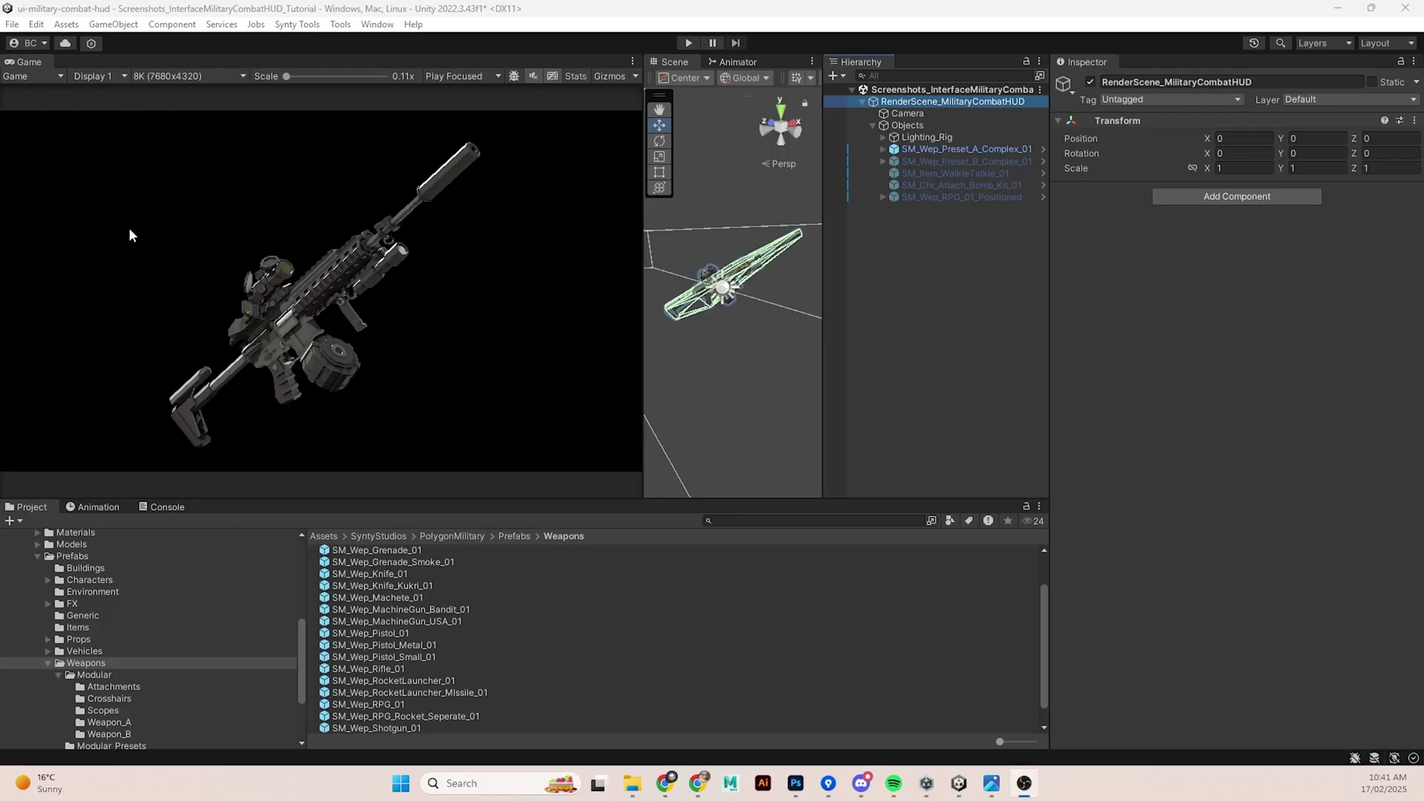
- Review the project's Quality settings, including anti-aliasing, textures and shadows for the Ultra level
click(36, 24)
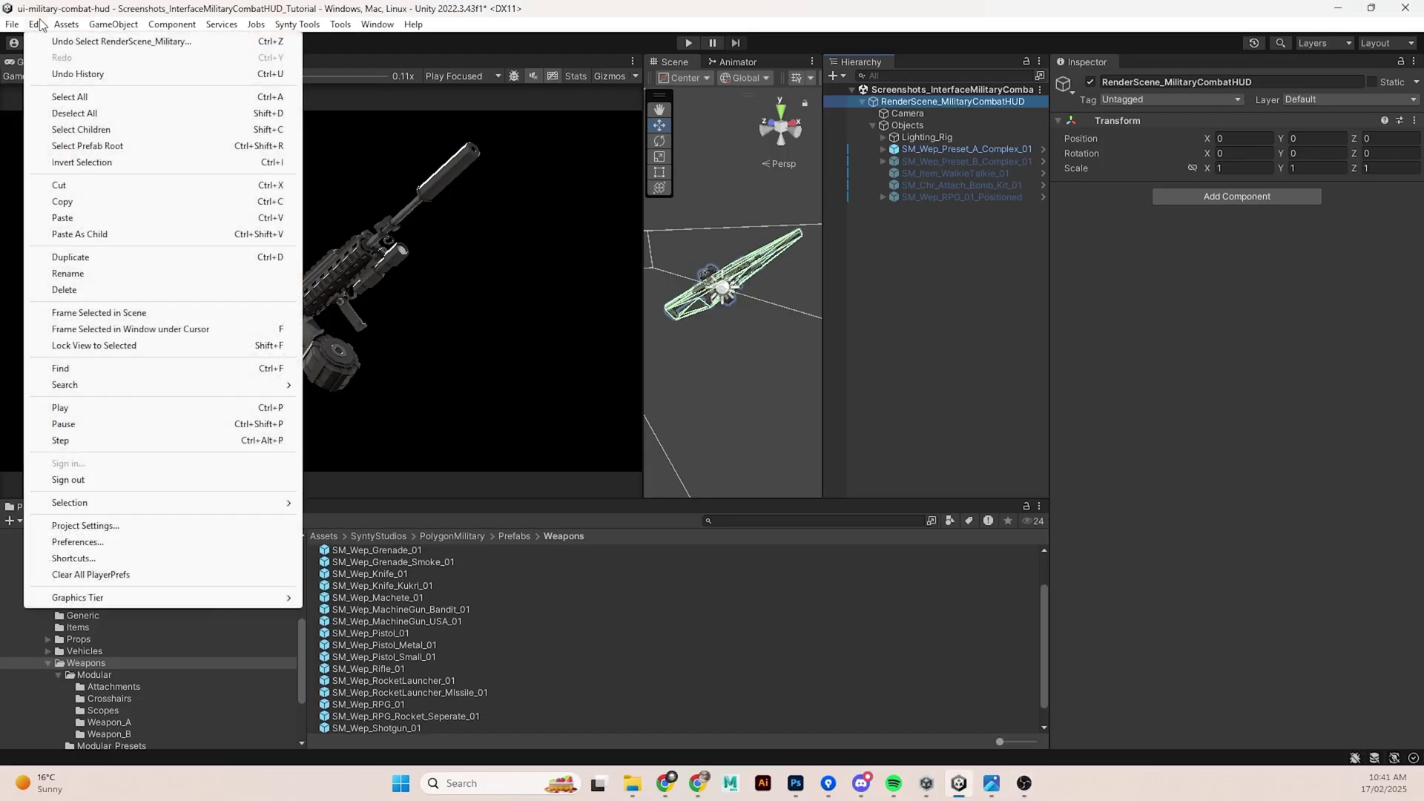
click(81, 525)
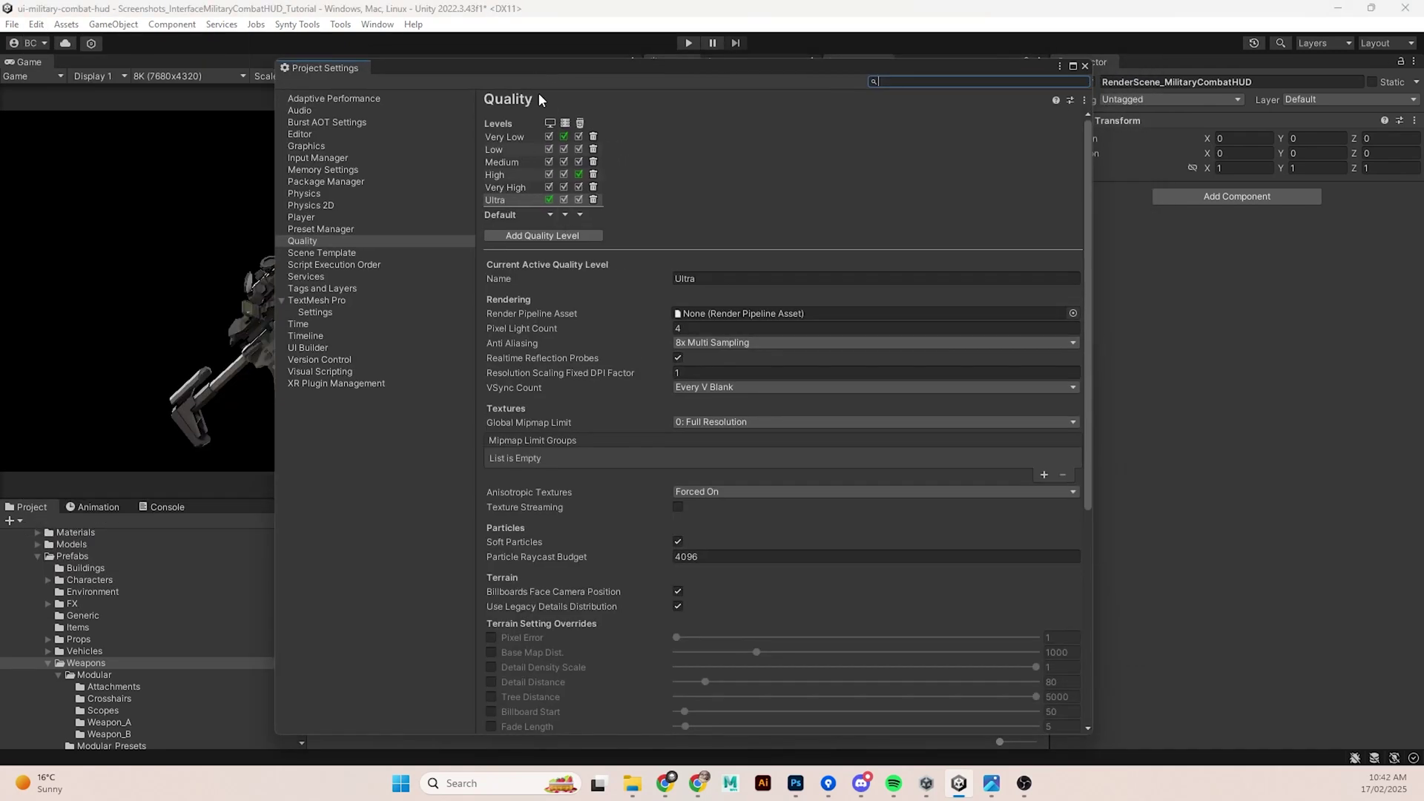
click(715, 345)
click(723, 73)
scroll(677, 419, down, 5)
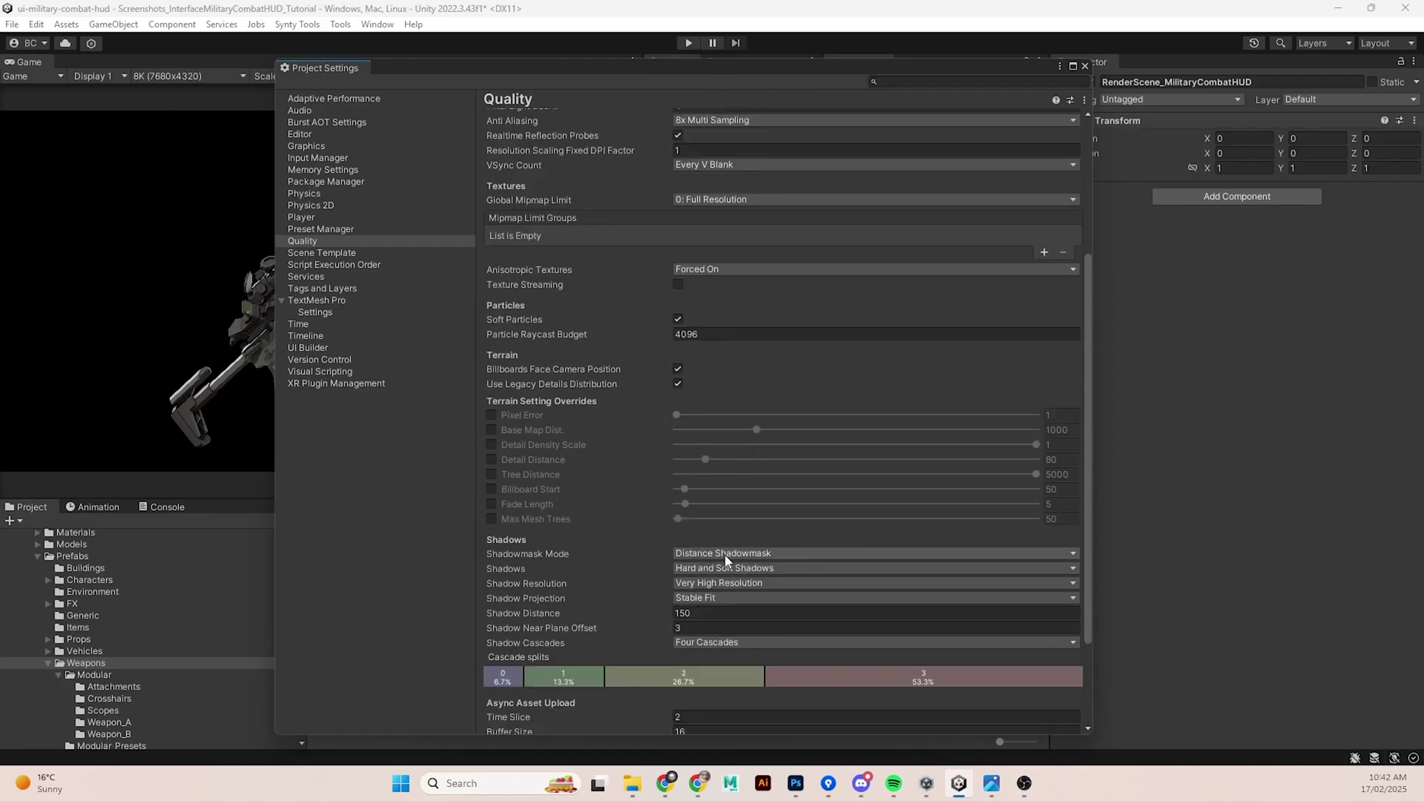
scroll(531, 457, down, 2)
click(715, 509)
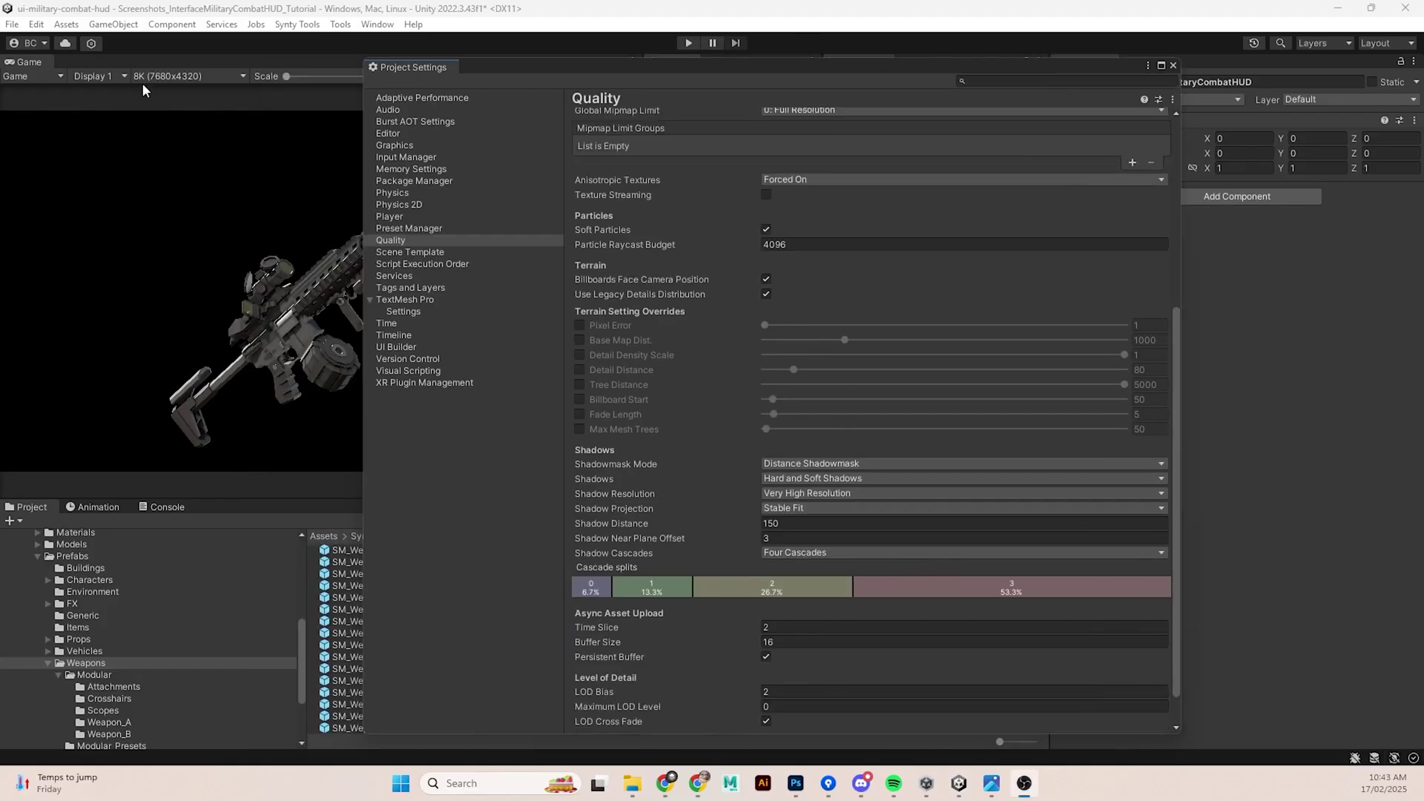
drag(603, 71, 702, 70)
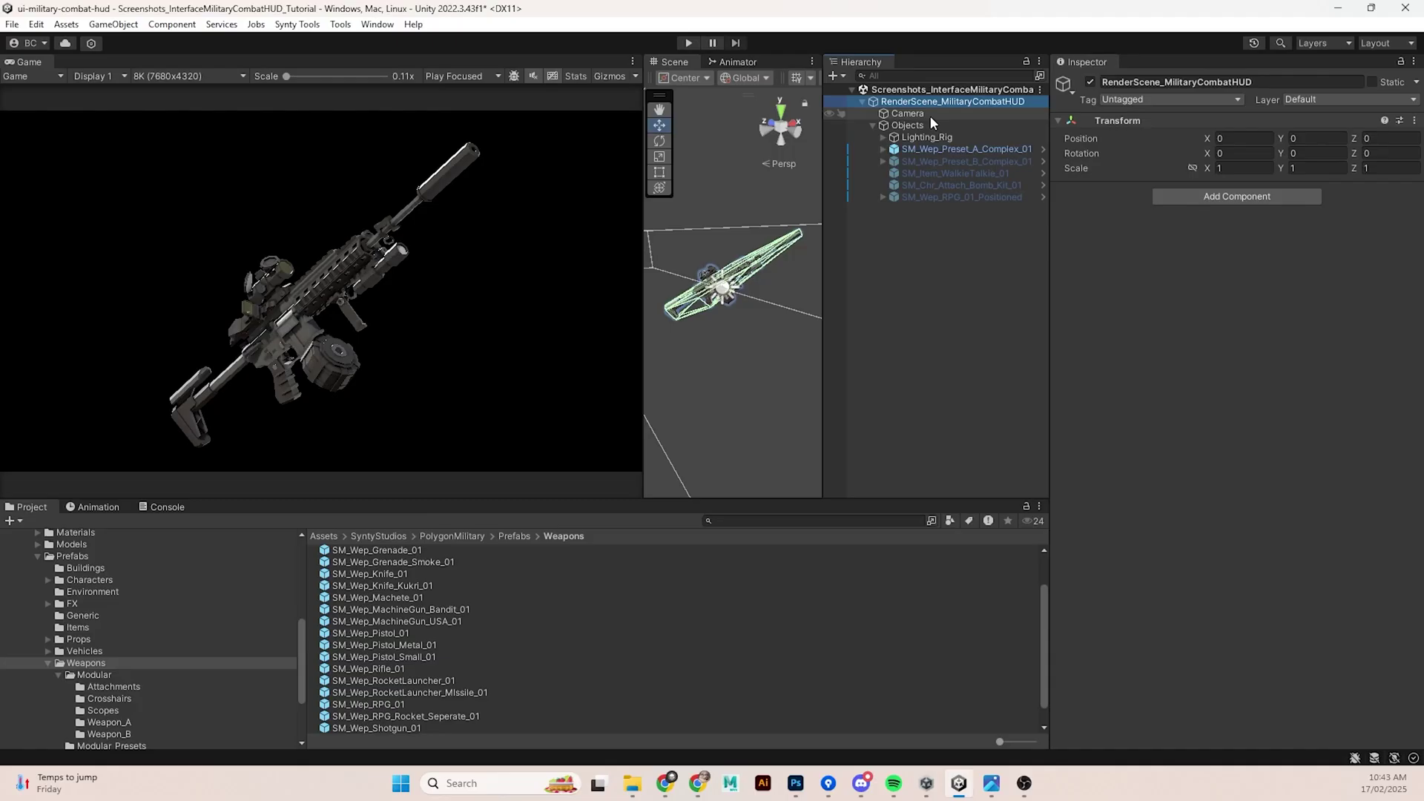
- Widen the Scene view and examine the Camera's projection, clipping, rendering path and HBAO Integrated settings
drag(644, 278, 454, 278)
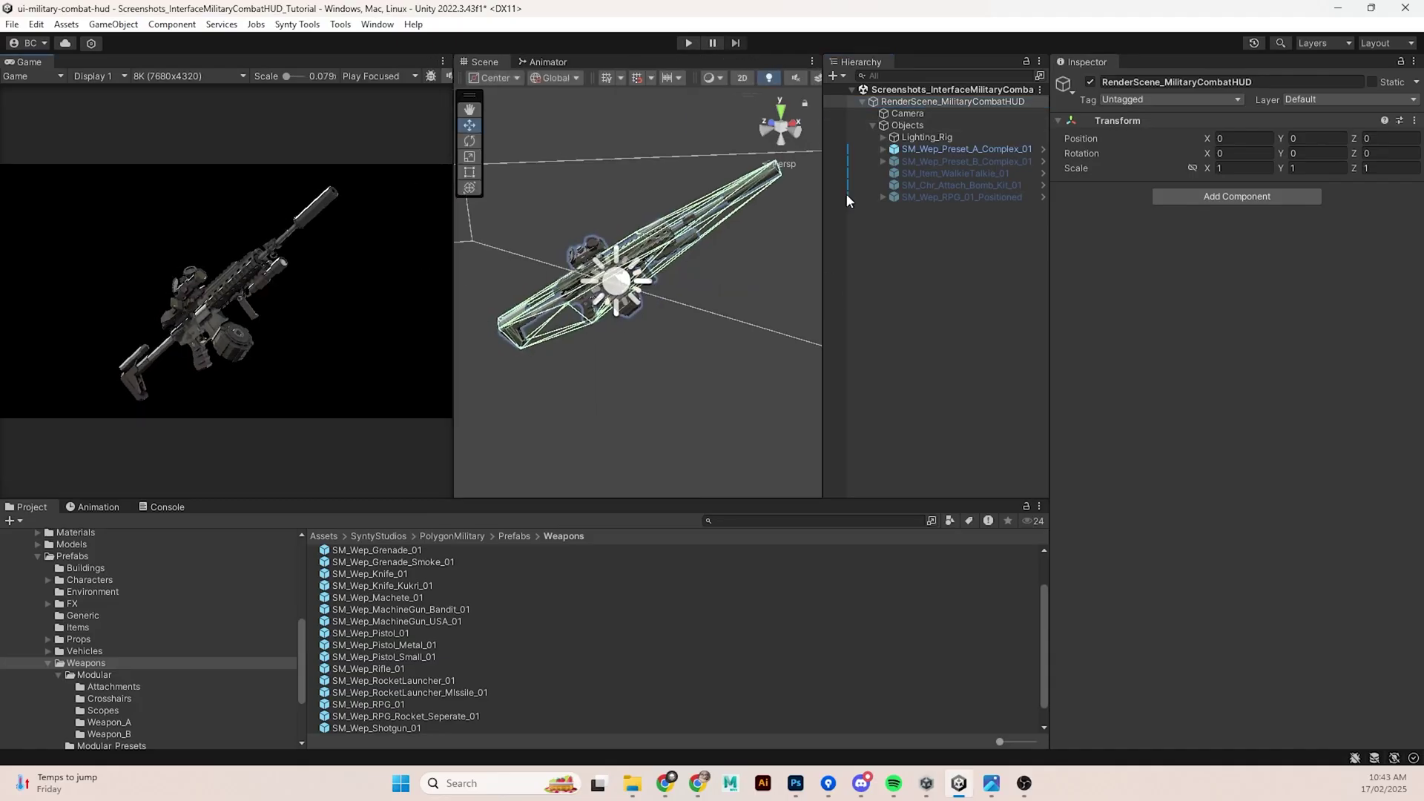
click(907, 113)
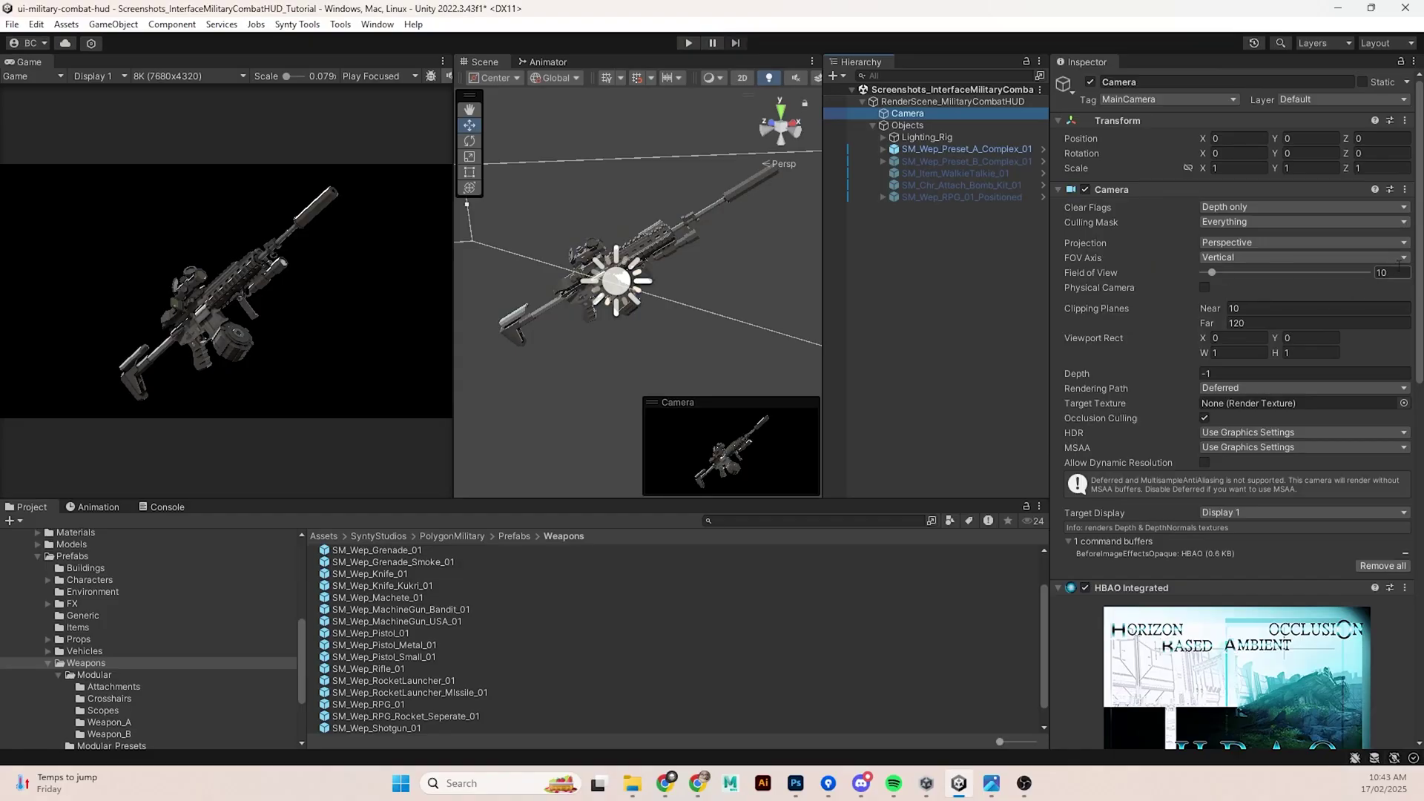
scroll(1155, 313, down, 1)
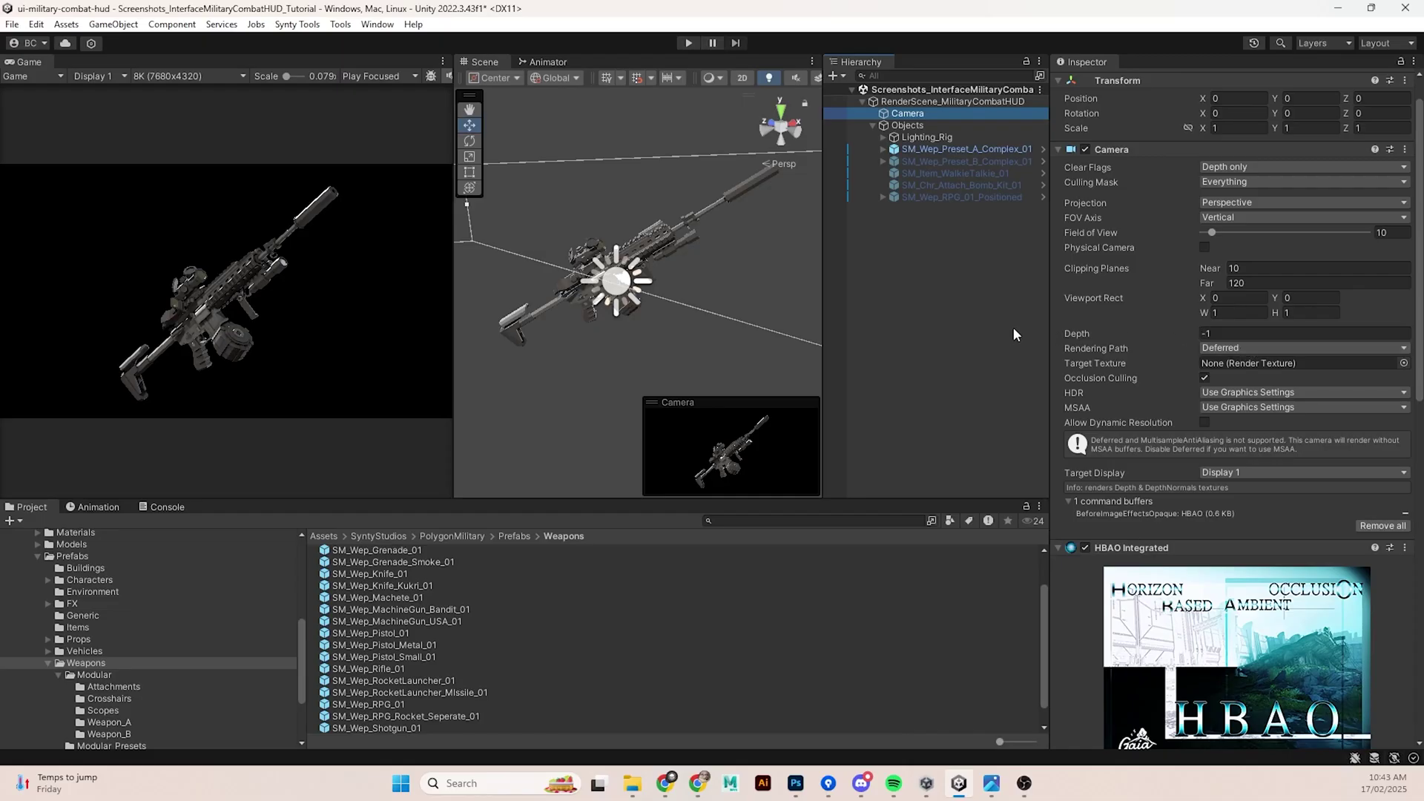
scroll(1145, 361, down, 10)
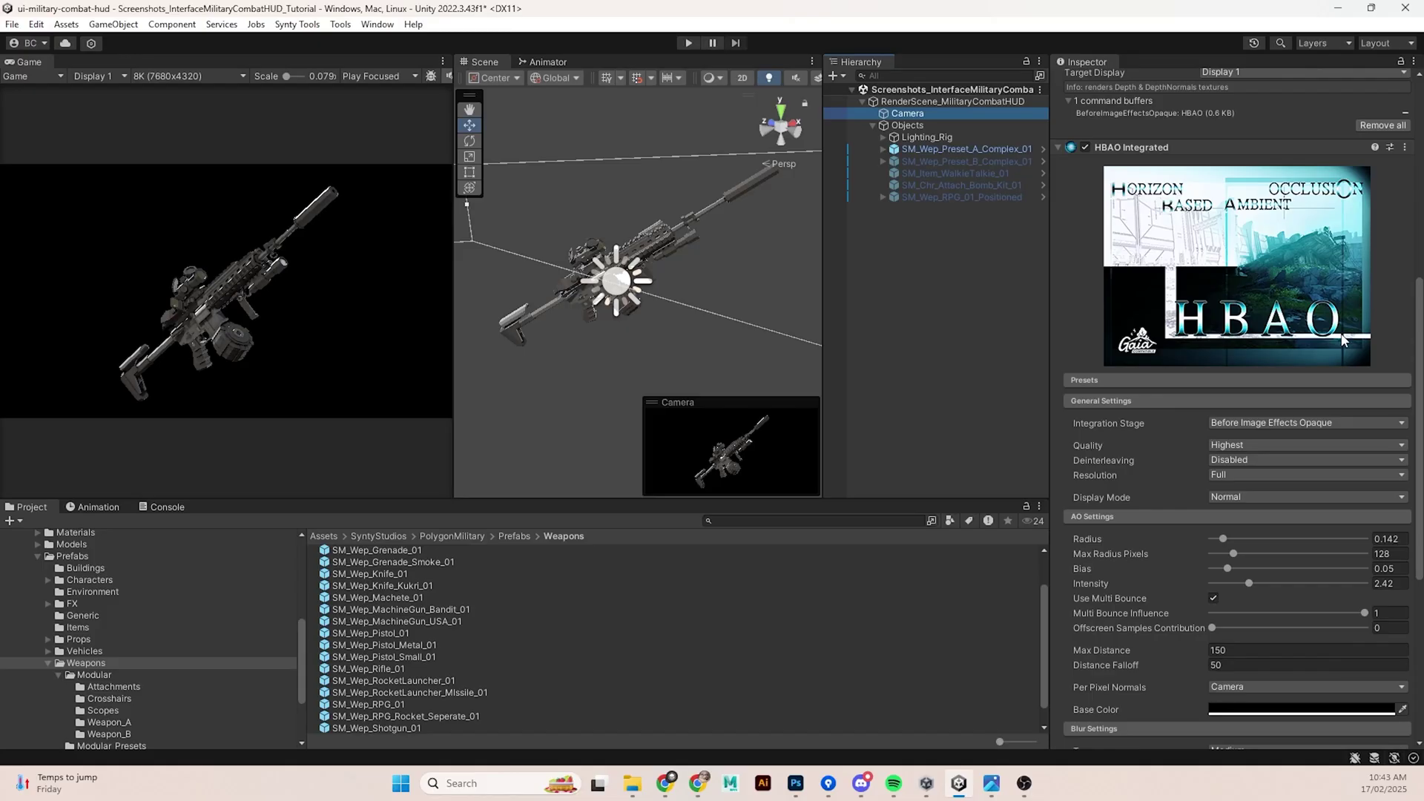
scroll(1344, 340, up, 2)
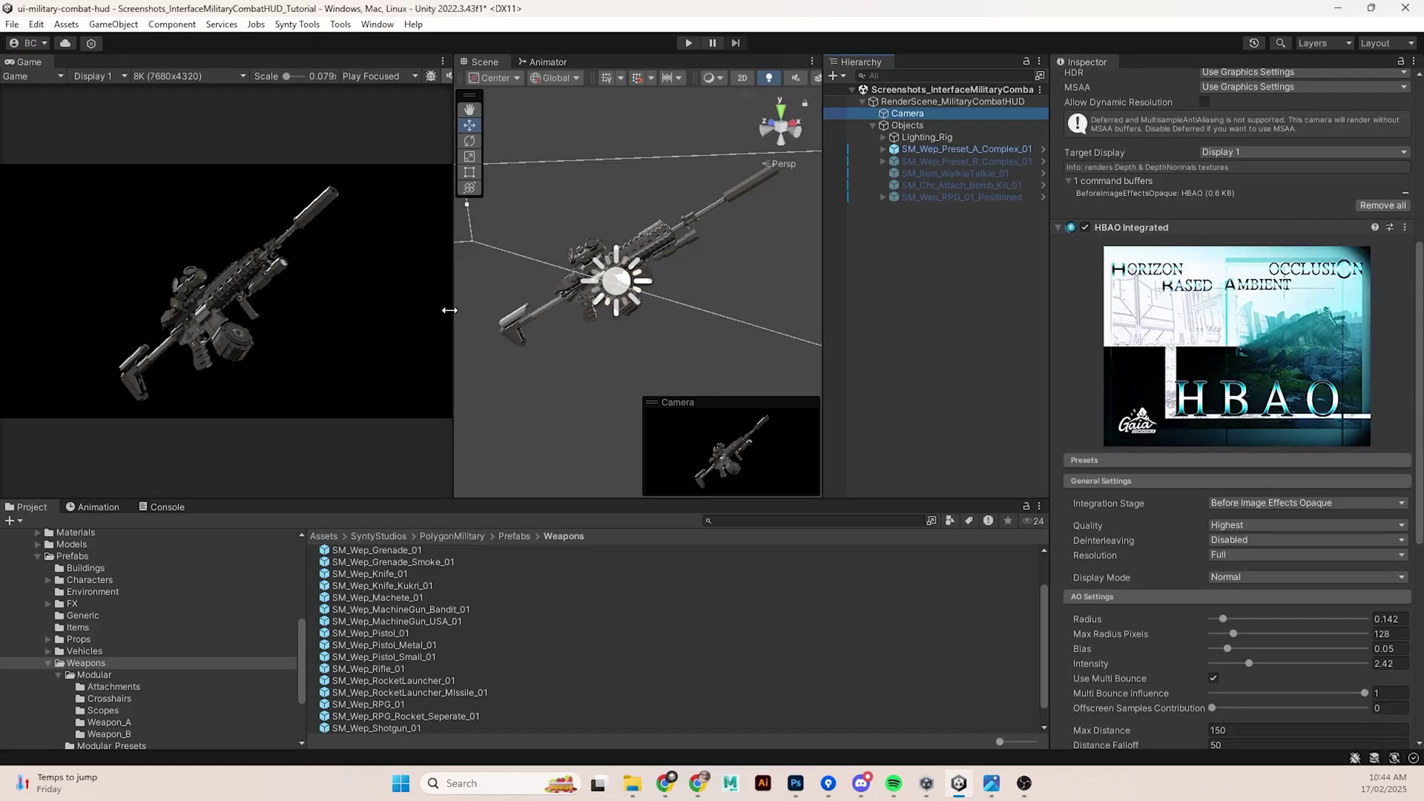
- Enlarge the Game view and compare the weapon render with the Camera's HBAO Integrated effect off and on, leaving it enabled
drag(453, 319, 728, 326)
click(1084, 227)
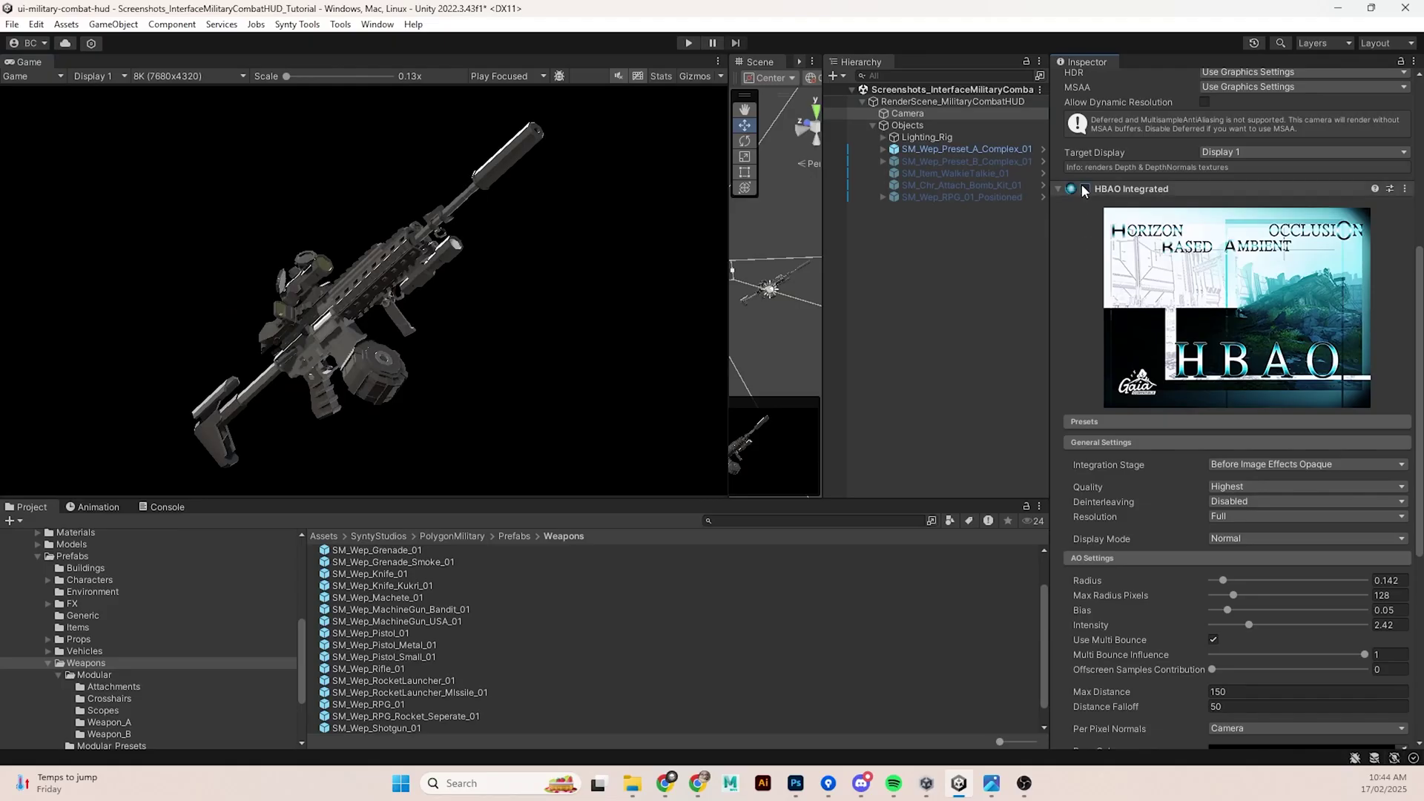
click(1085, 227)
click(1085, 227)
click(1084, 227)
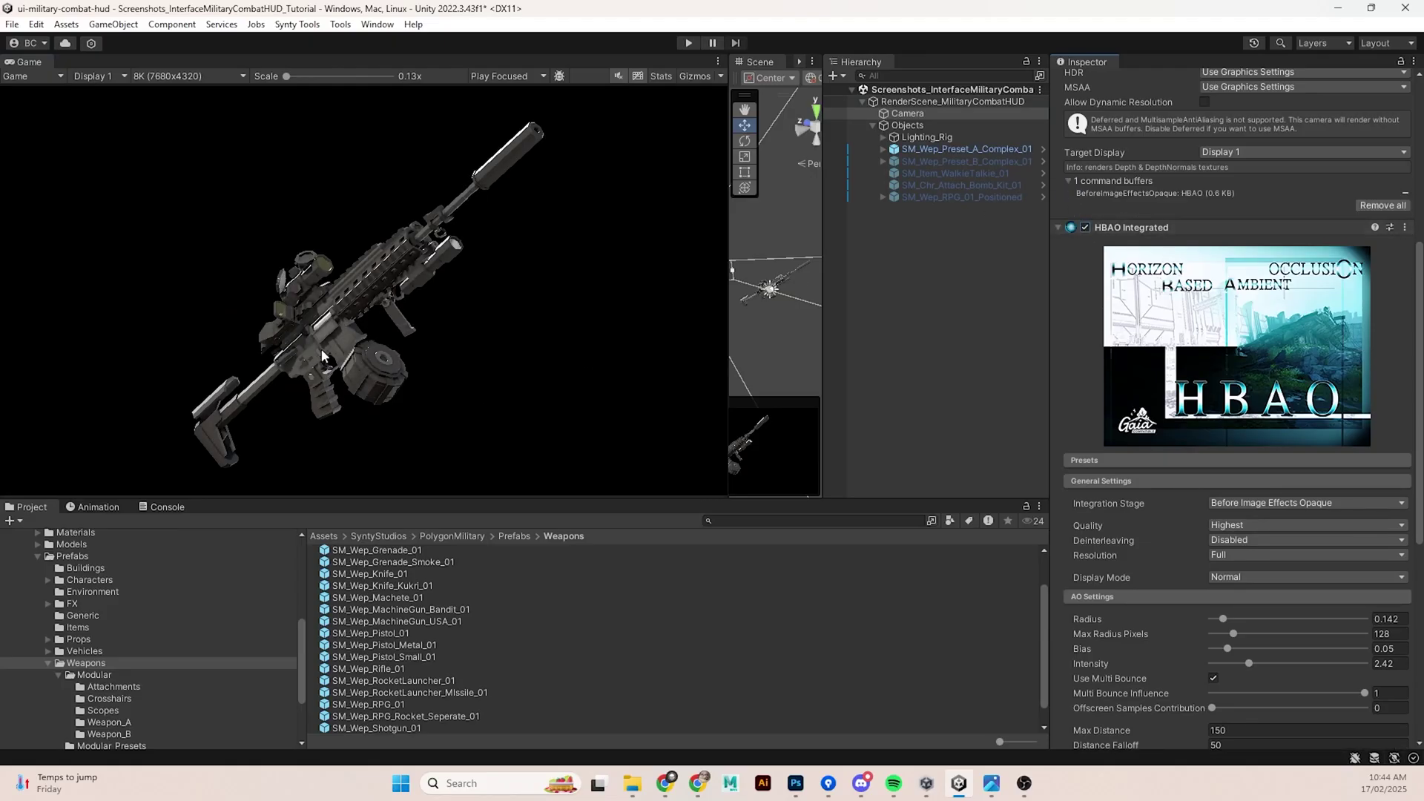
click(1084, 227)
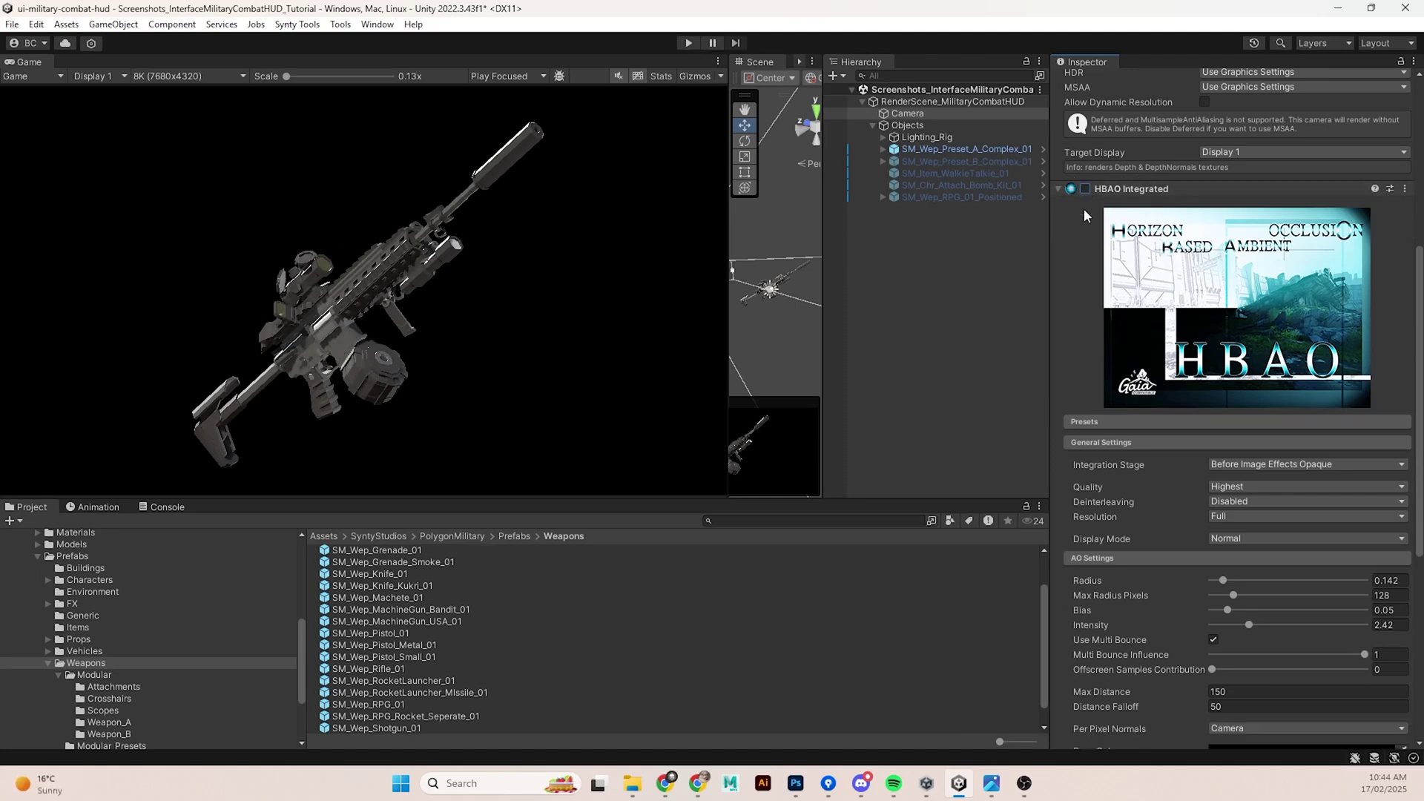
click(1084, 189)
click(1085, 190)
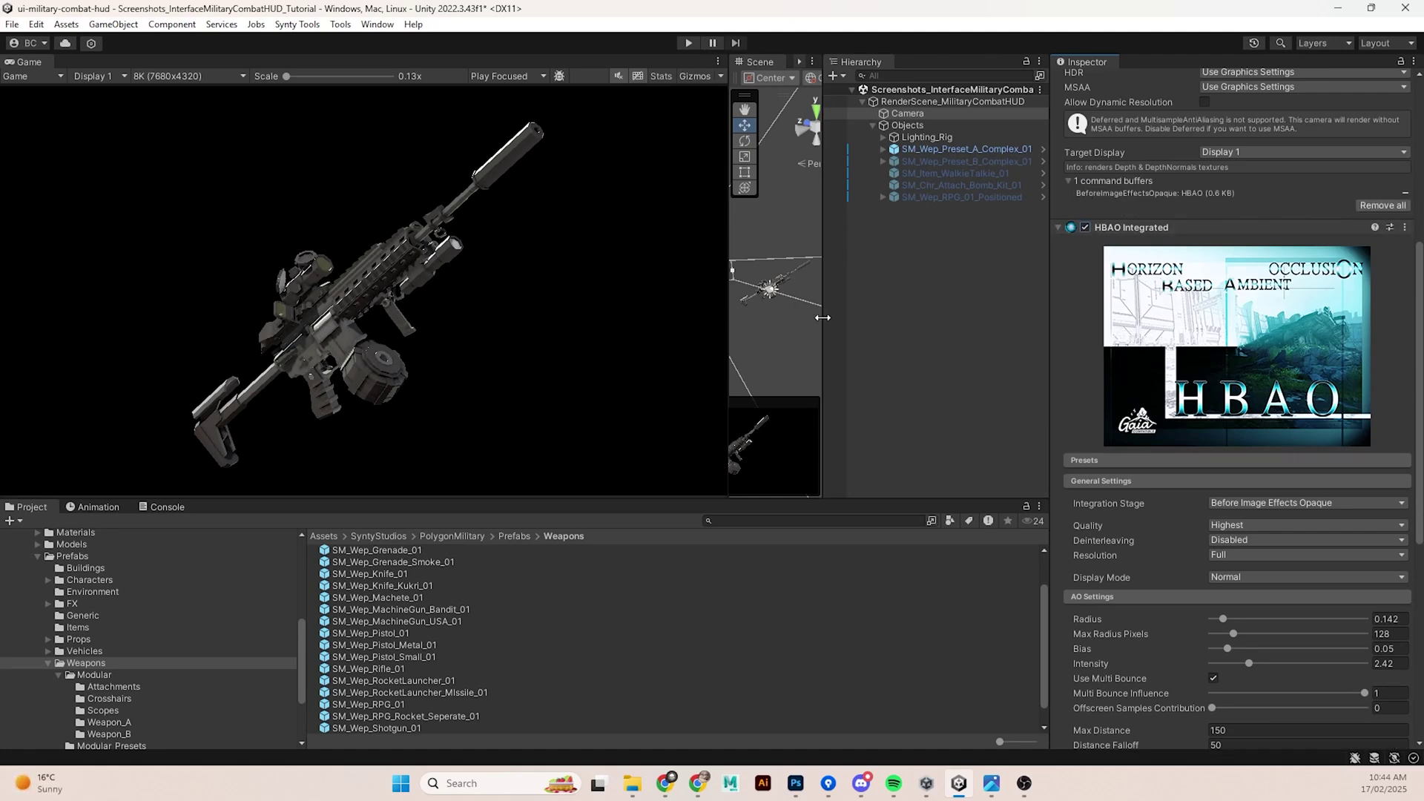
- Rebalance the Game, Scene and Hierarchy widths, and review the Camera's HBAO ambient occlusion, blur and post-processing settings
drag(823, 317, 766, 326)
drag(604, 353, 462, 351)
scroll(1202, 497, down, 4)
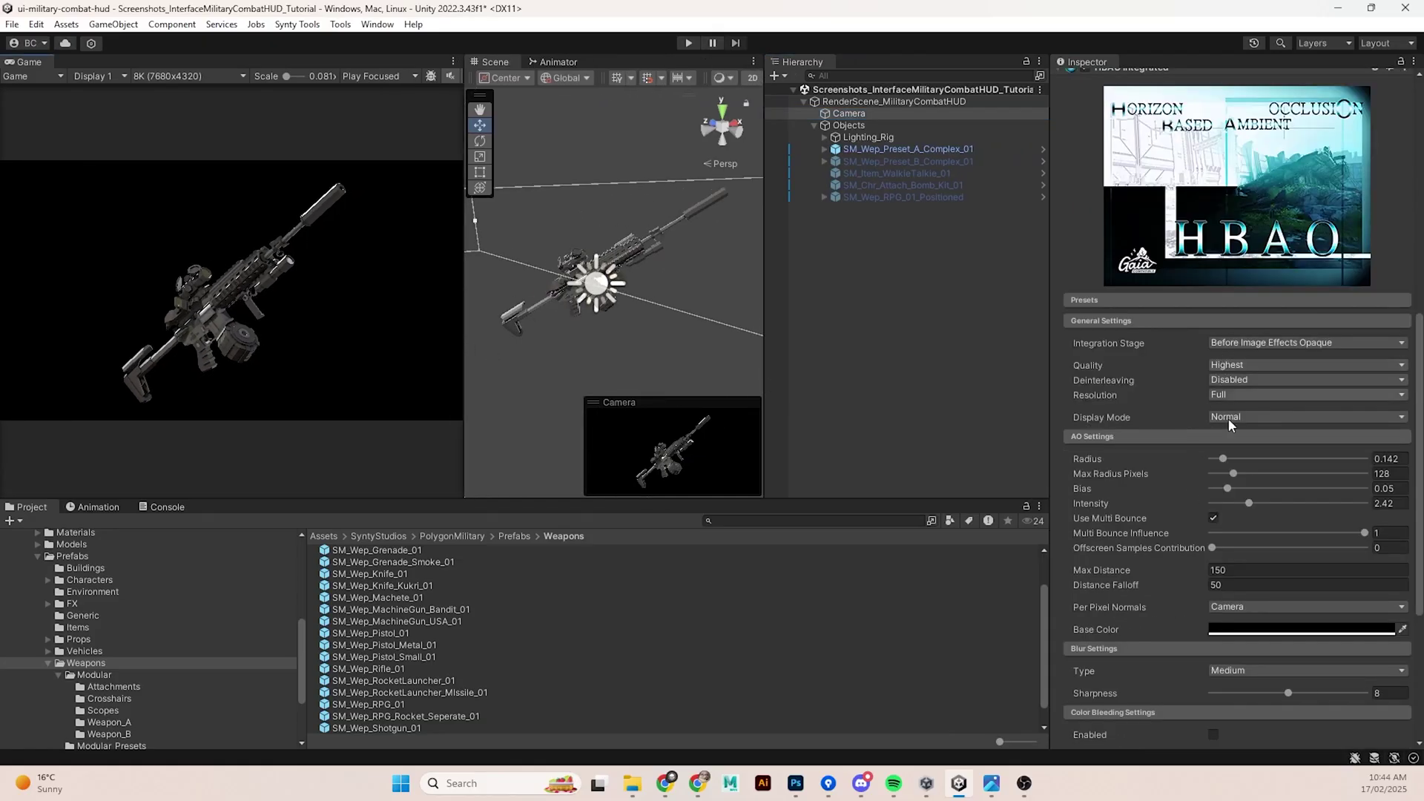
scroll(1149, 387, down, 3)
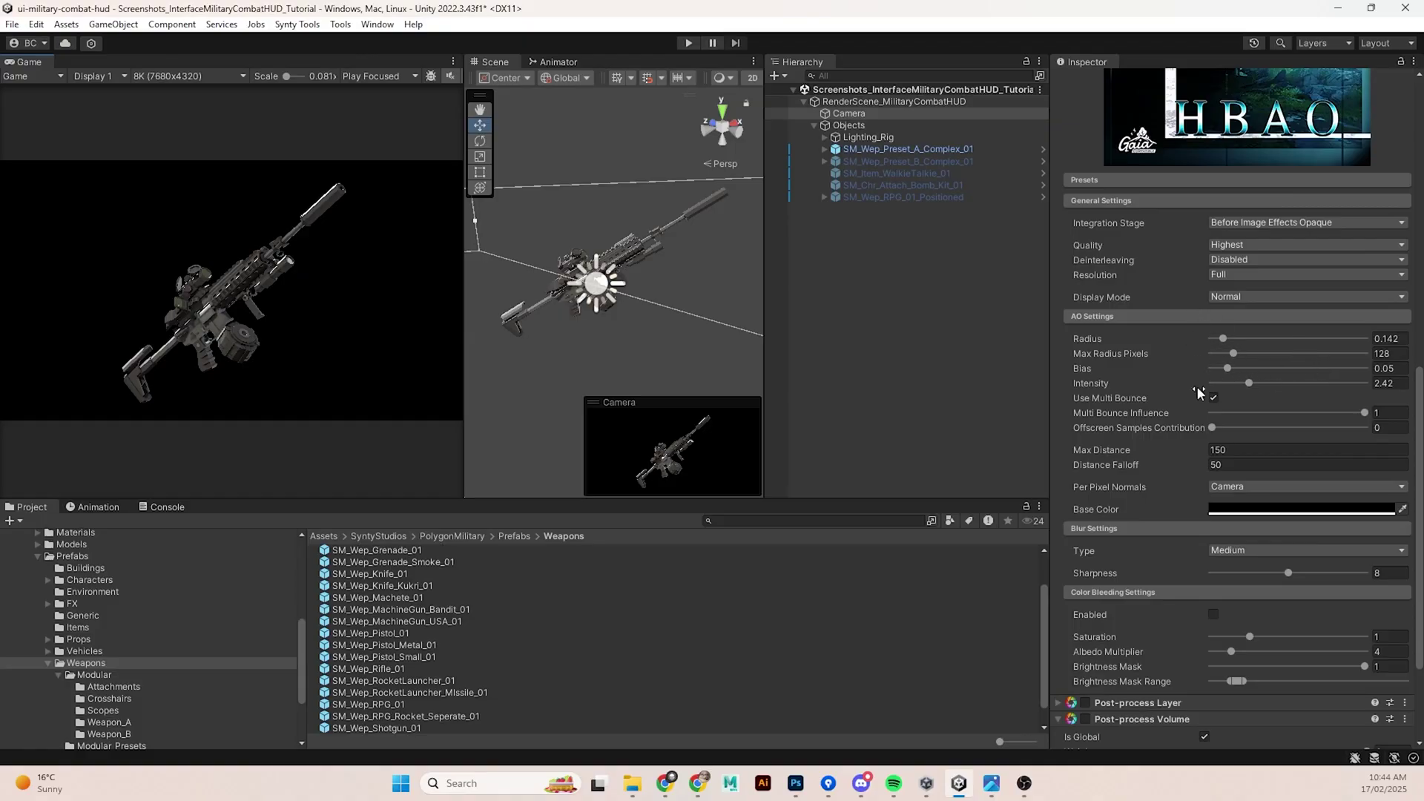
scroll(1170, 312, down, 3)
scroll(1170, 273, down, 1)
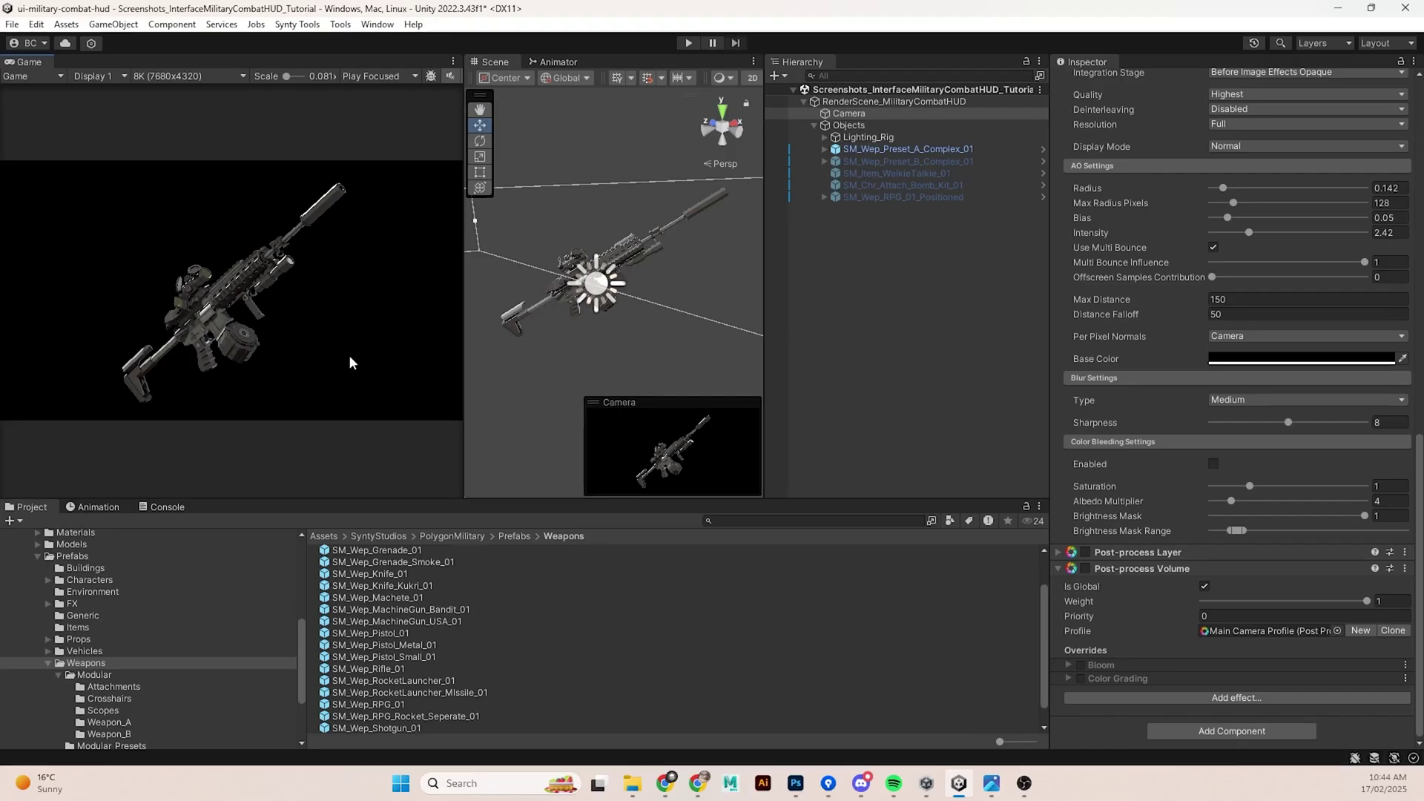
scroll(1155, 329, up, 15)
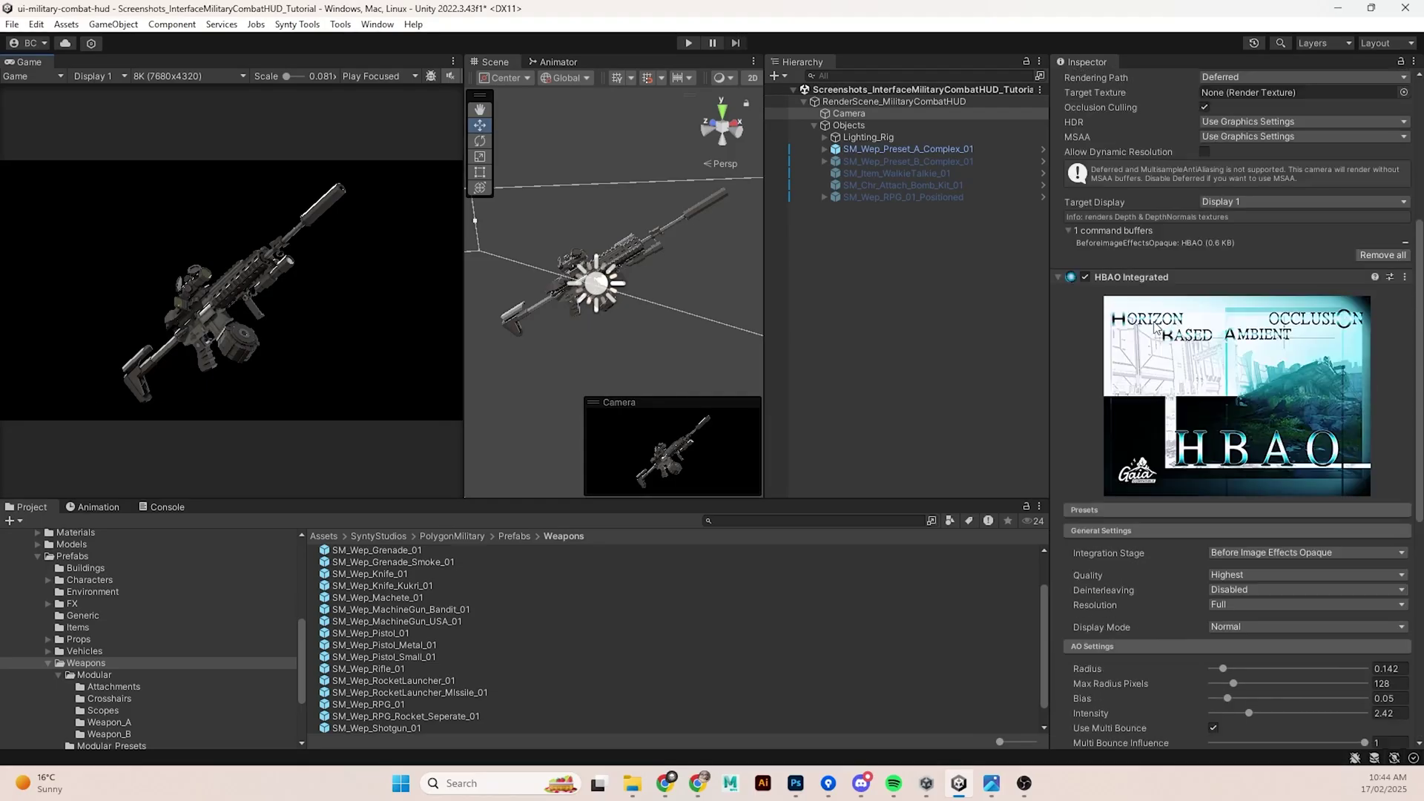
- Deactivate the SM_Wep_Preset_A_Complex_01 weapon under Objects
click(999, 126)
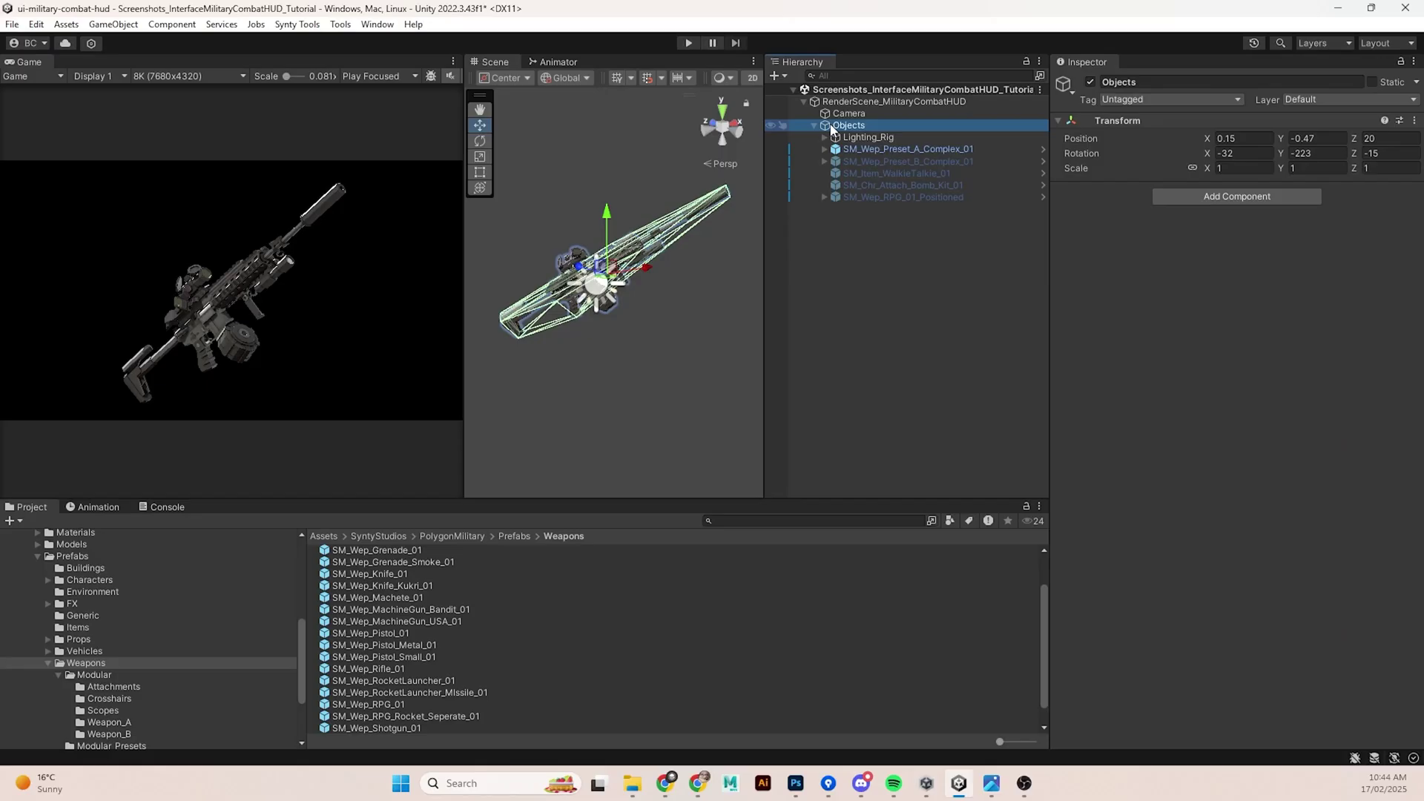
click(870, 151)
click(1090, 82)
- Add the SM_Wep_RPG_01 prefab from the PolygonMilitary Weapons folder as a child of Objects
scroll(87, 638, up, 5)
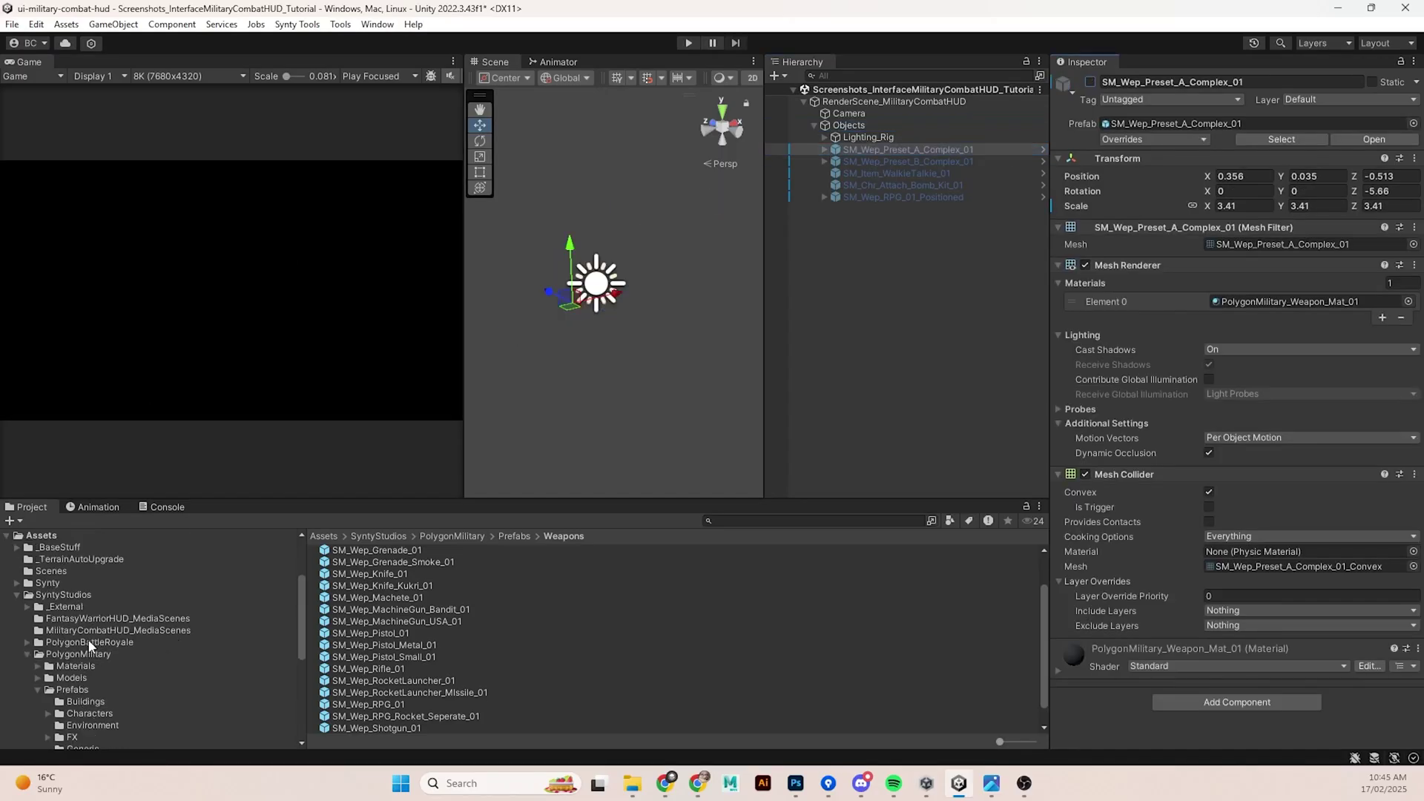
scroll(88, 639, down, 5)
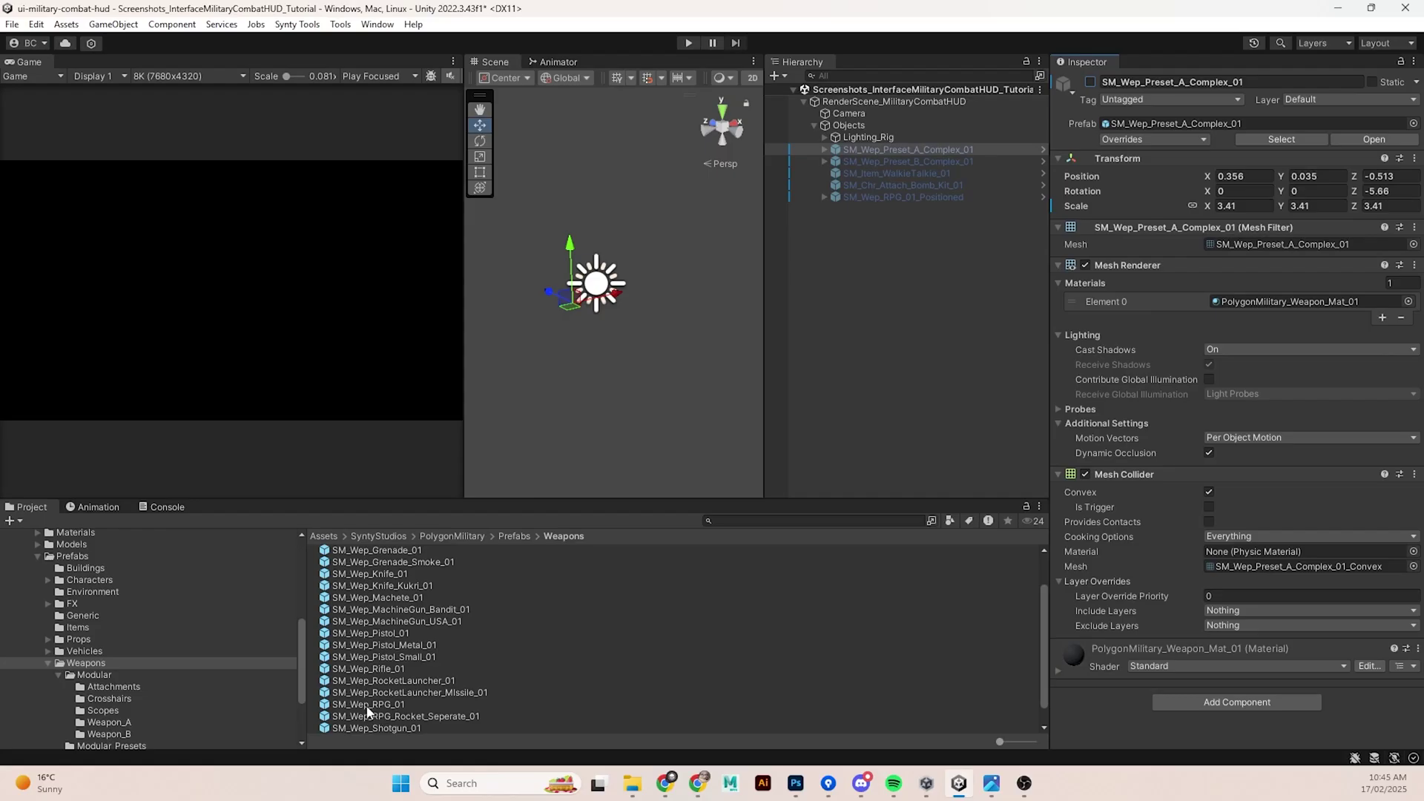
drag(822, 147, 848, 126)
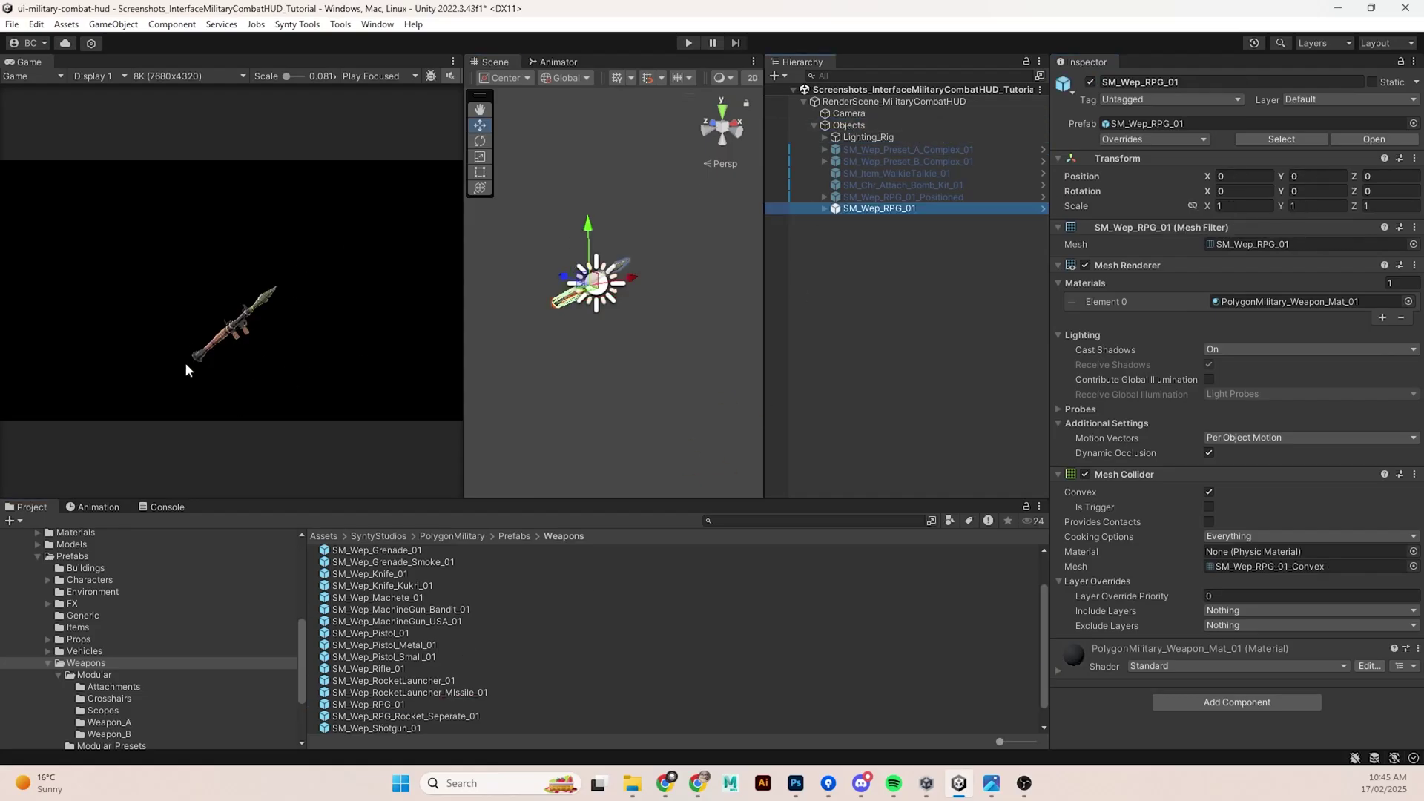
- Scale the RPG up uniformly to fill the camera frame and move it slightly upward
key(r)
drag(593, 285, 687, 237)
key(w)
drag(588, 250, 588, 234)
- Compare the RPG render with Lighting_Rig deactivated and activated, leaving the rig active
click(850, 138)
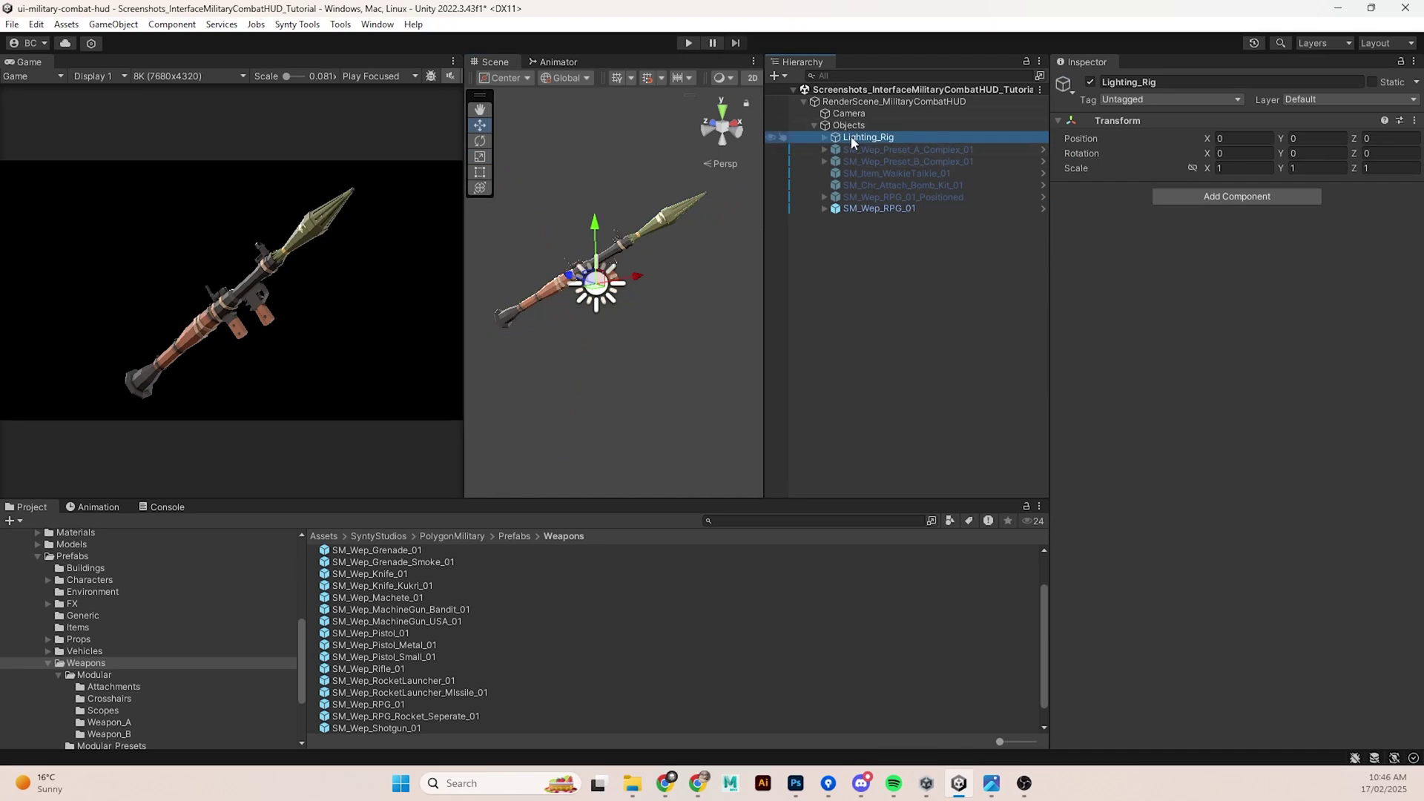
click(1090, 82)
click(1089, 82)
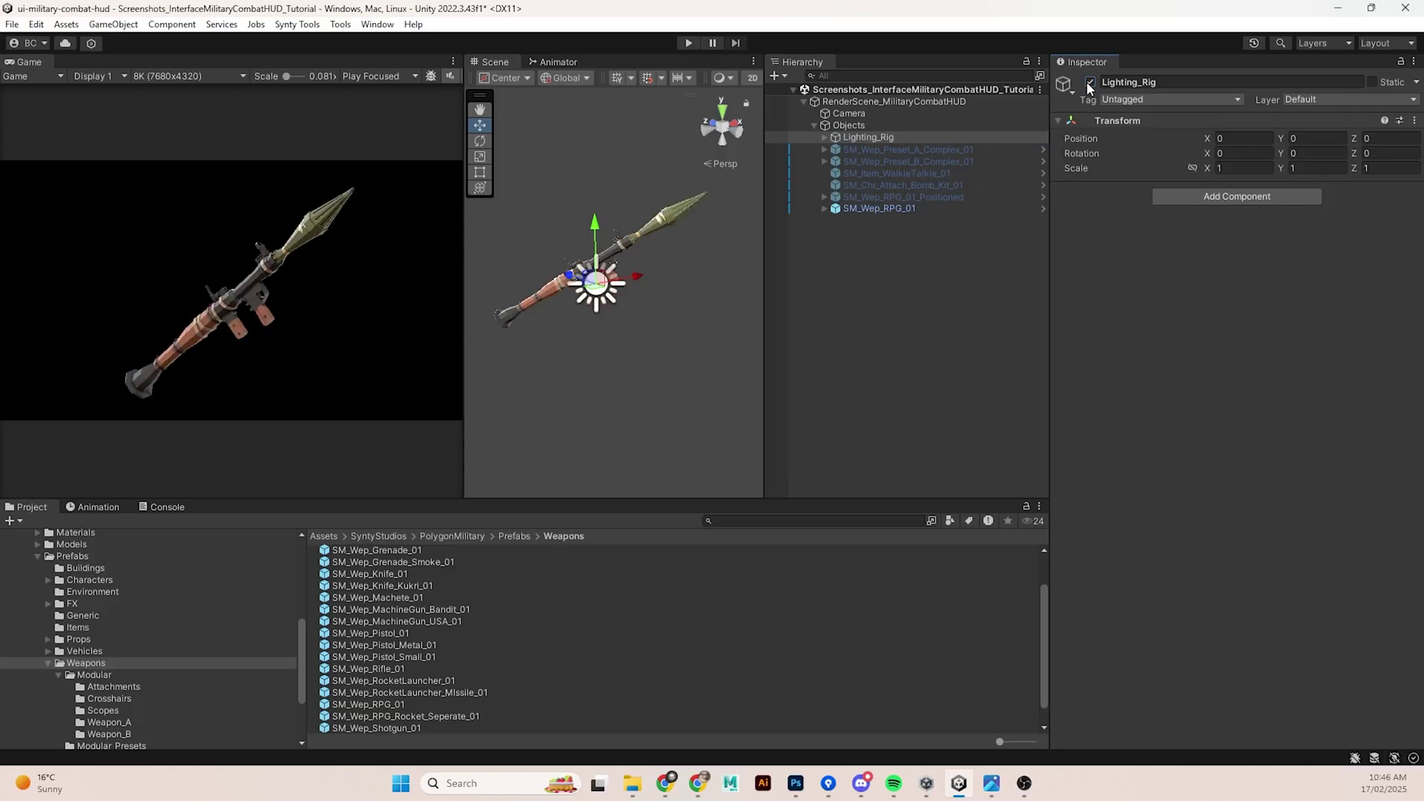
click(1089, 82)
click(1090, 83)
- Preview the RPG with Pointlight_Blue and Pointlight_Pink activated together, and deactivate both again
click(824, 136)
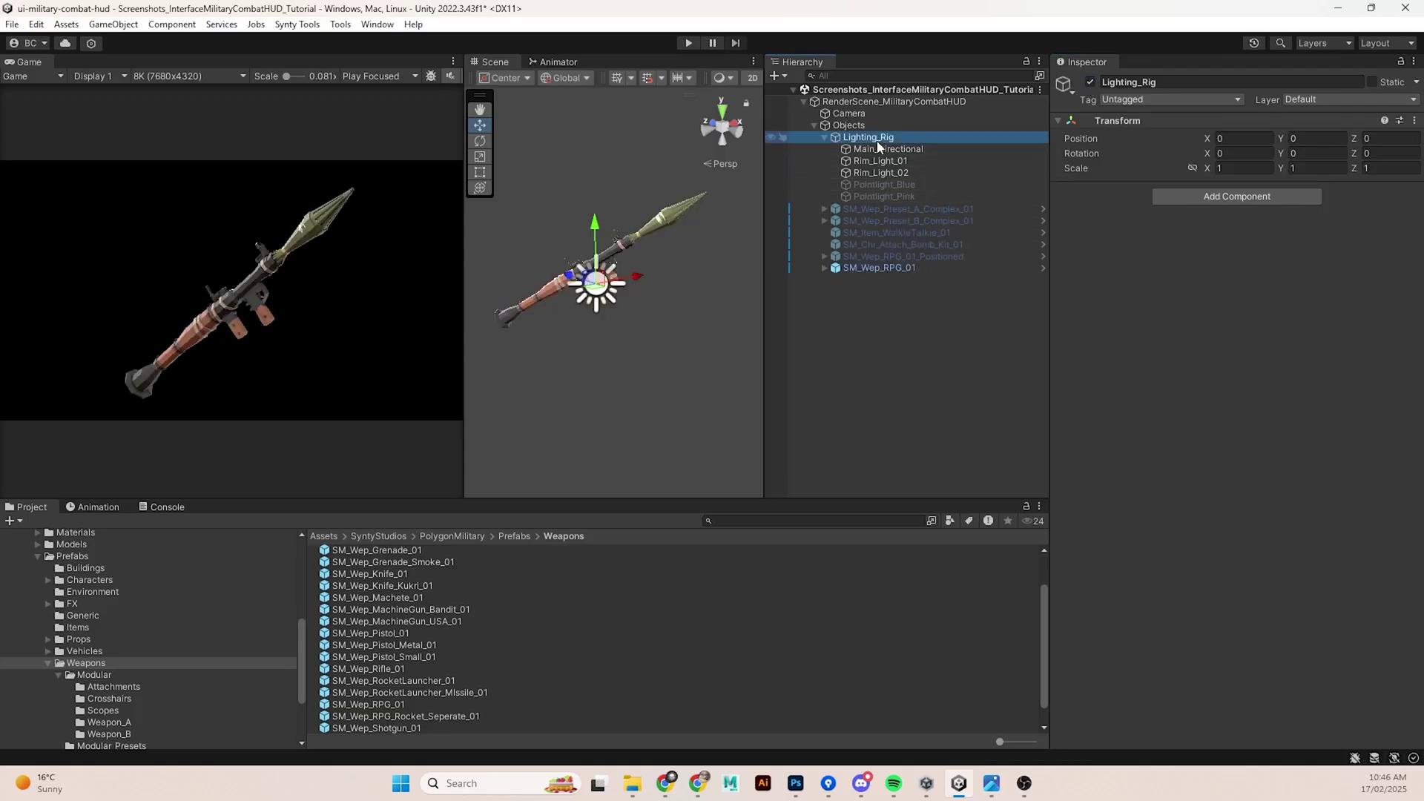
click(881, 183)
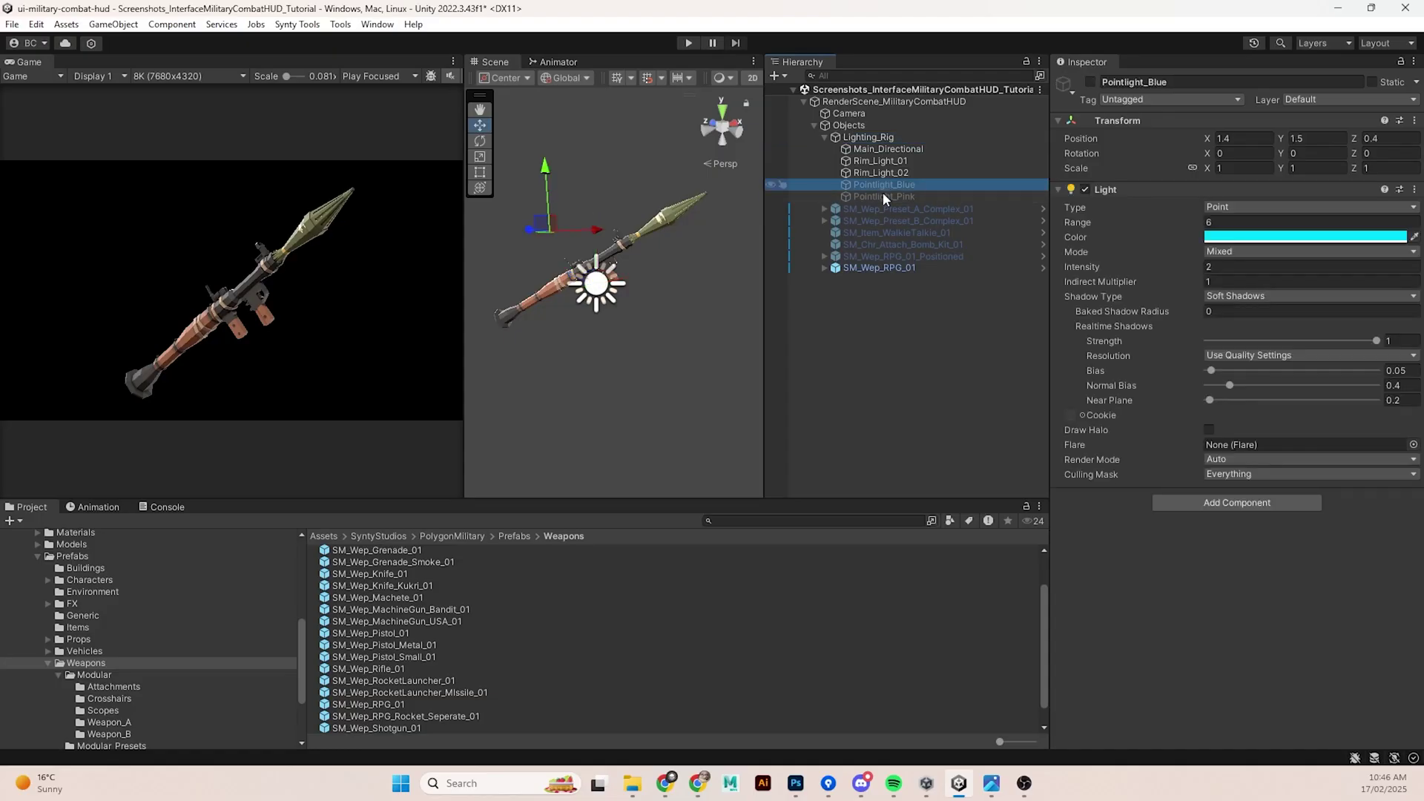
click(885, 194)
shift+click(885, 185)
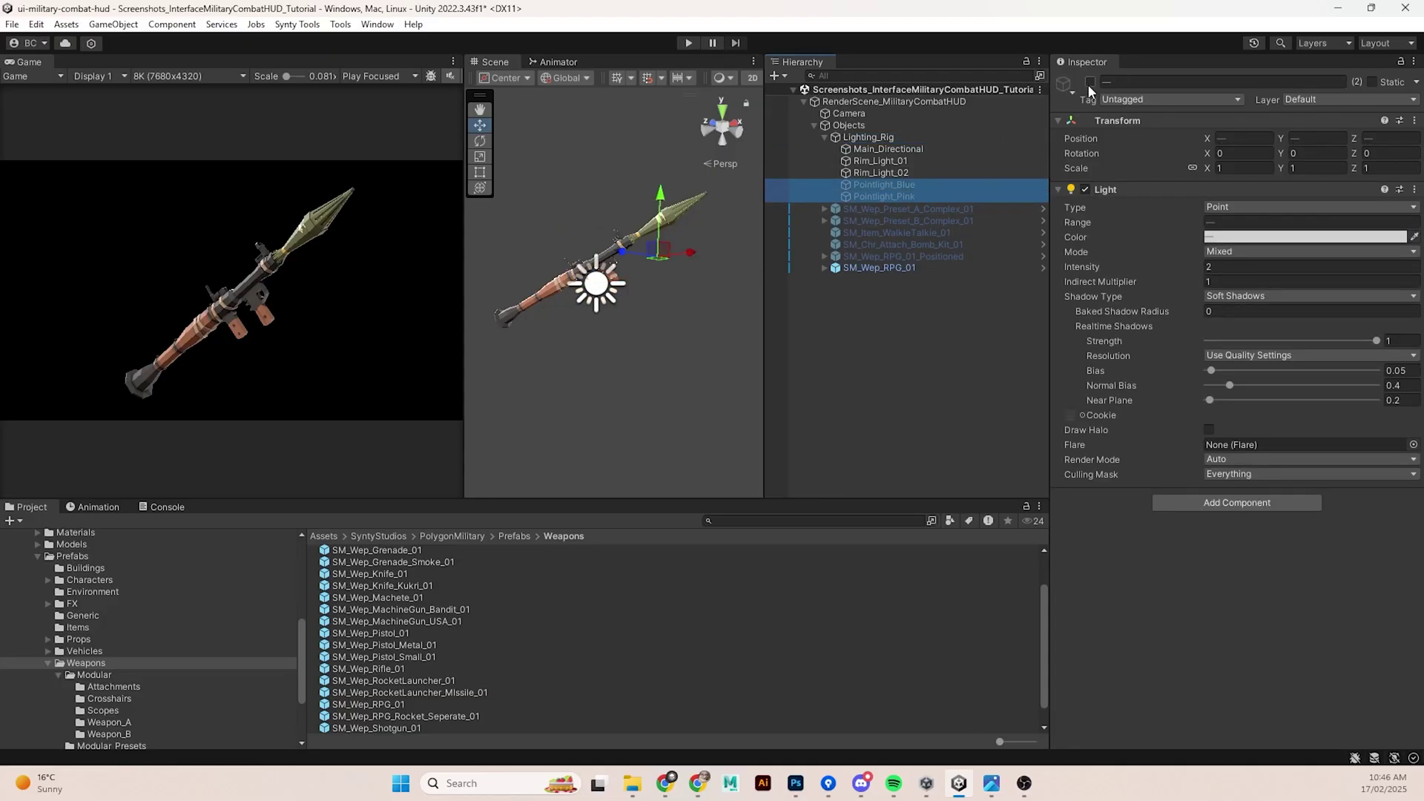
click(1090, 83)
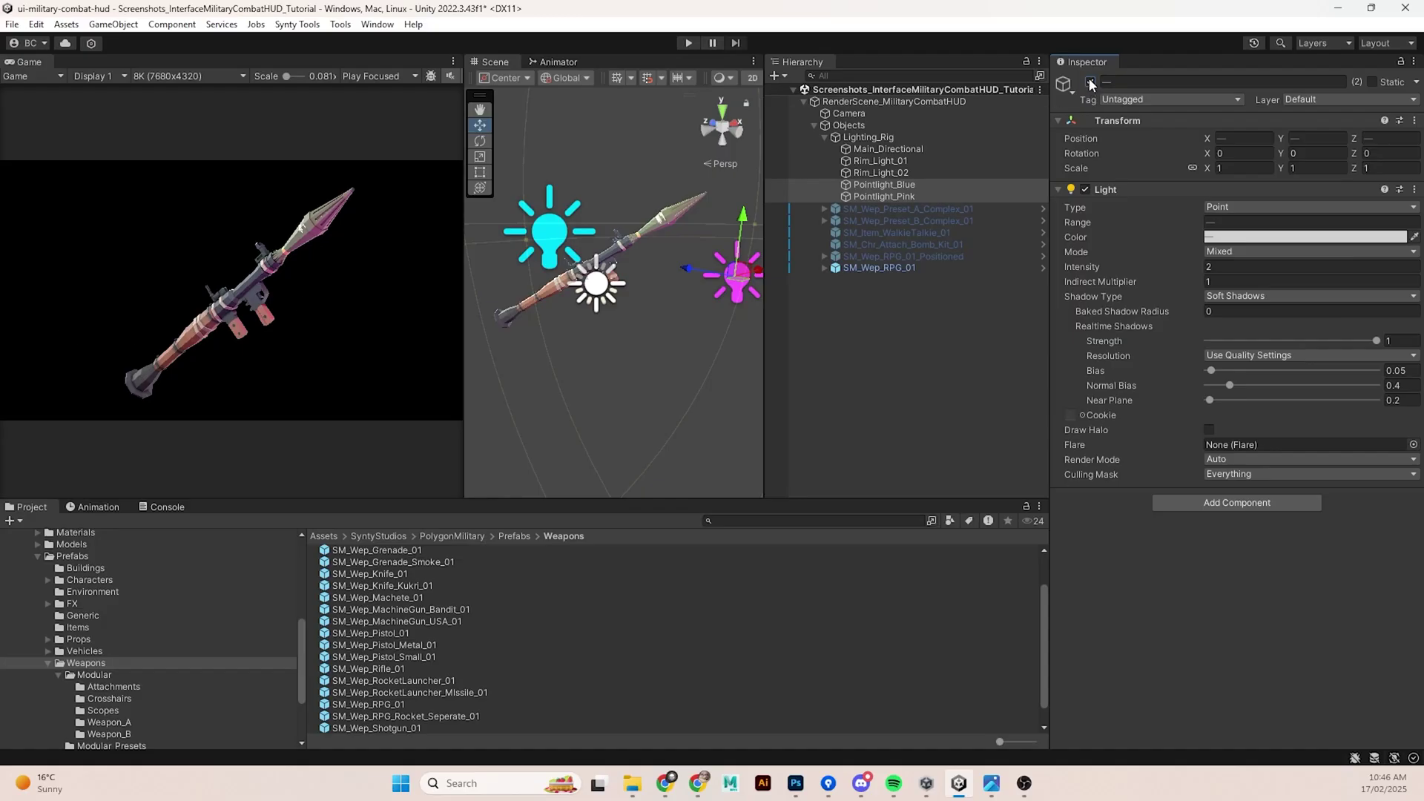
click(1089, 83)
- Deactivate Rim_Light_01 and Rim_Light_02 in the lighting rig
click(891, 172)
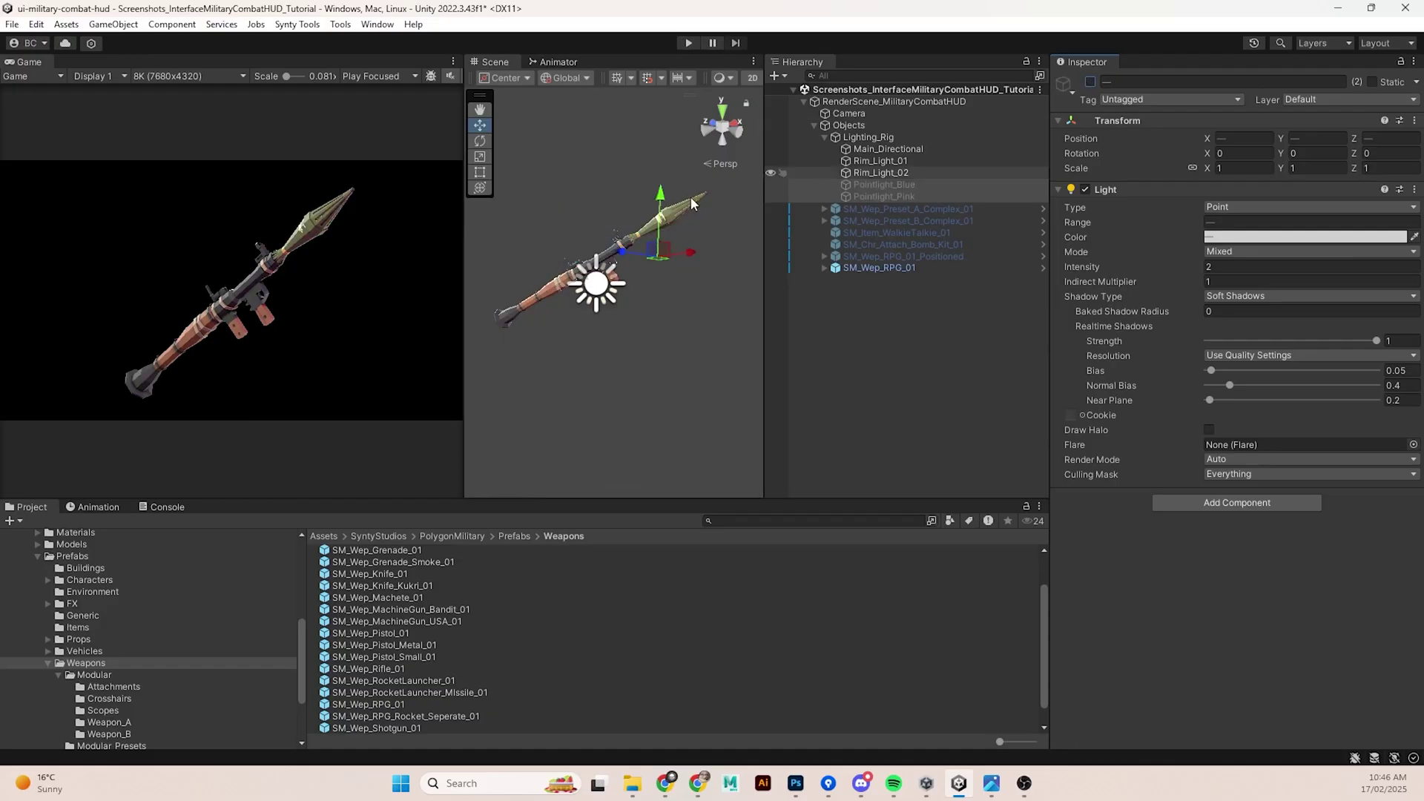
click(891, 149)
key(Down)
key(shift+Down)
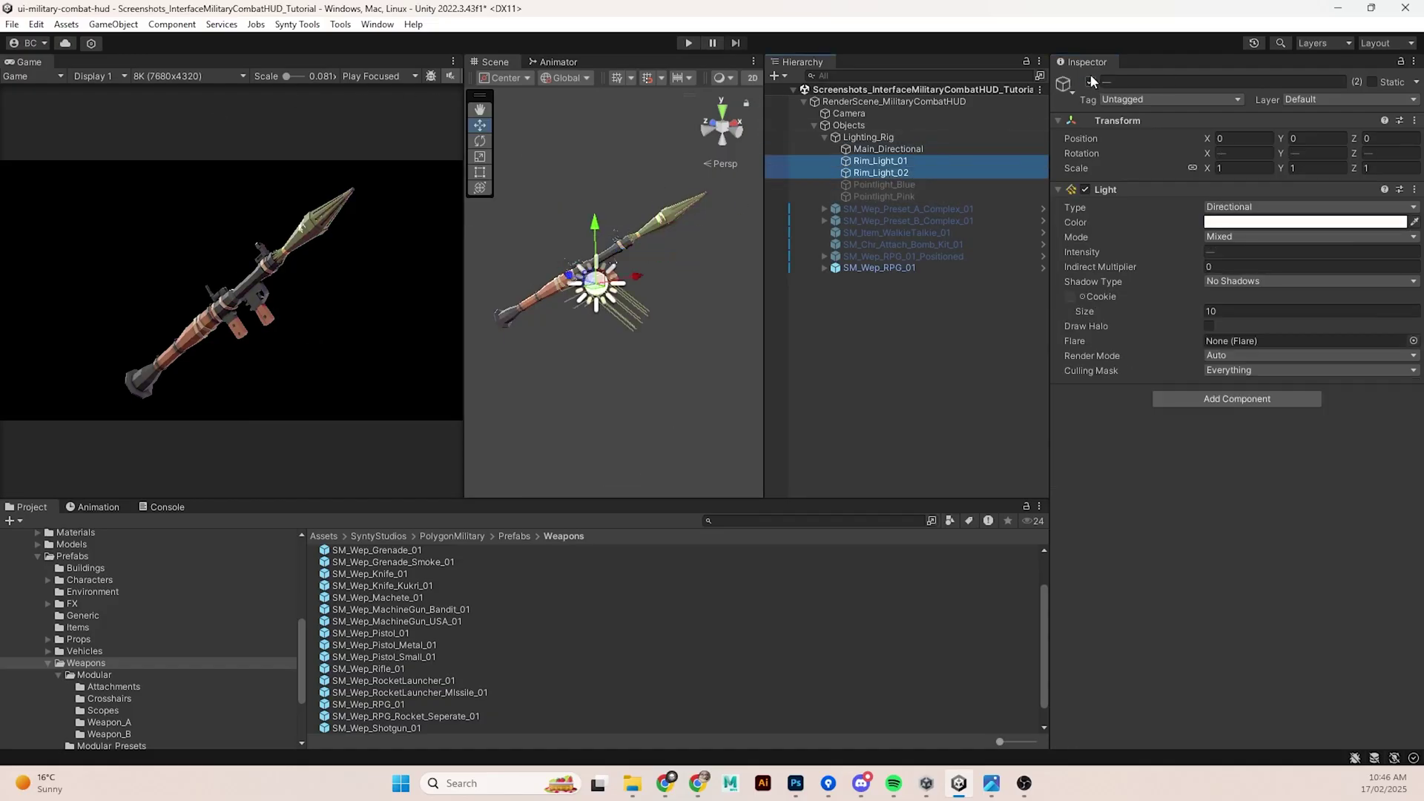
click(1089, 82)
- Examine Main_Directional's light colour and shadow resolution options without changing them
click(890, 149)
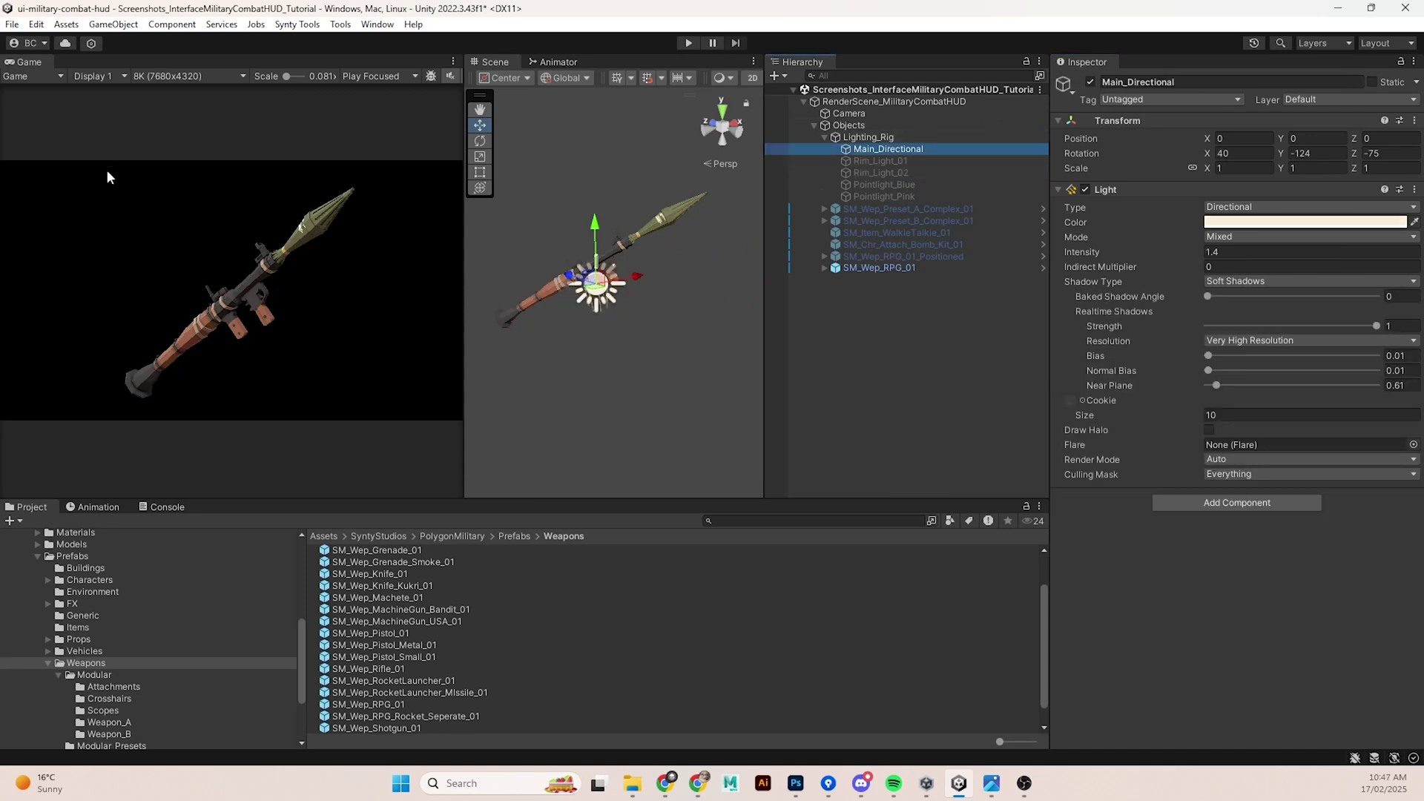
click(1261, 223)
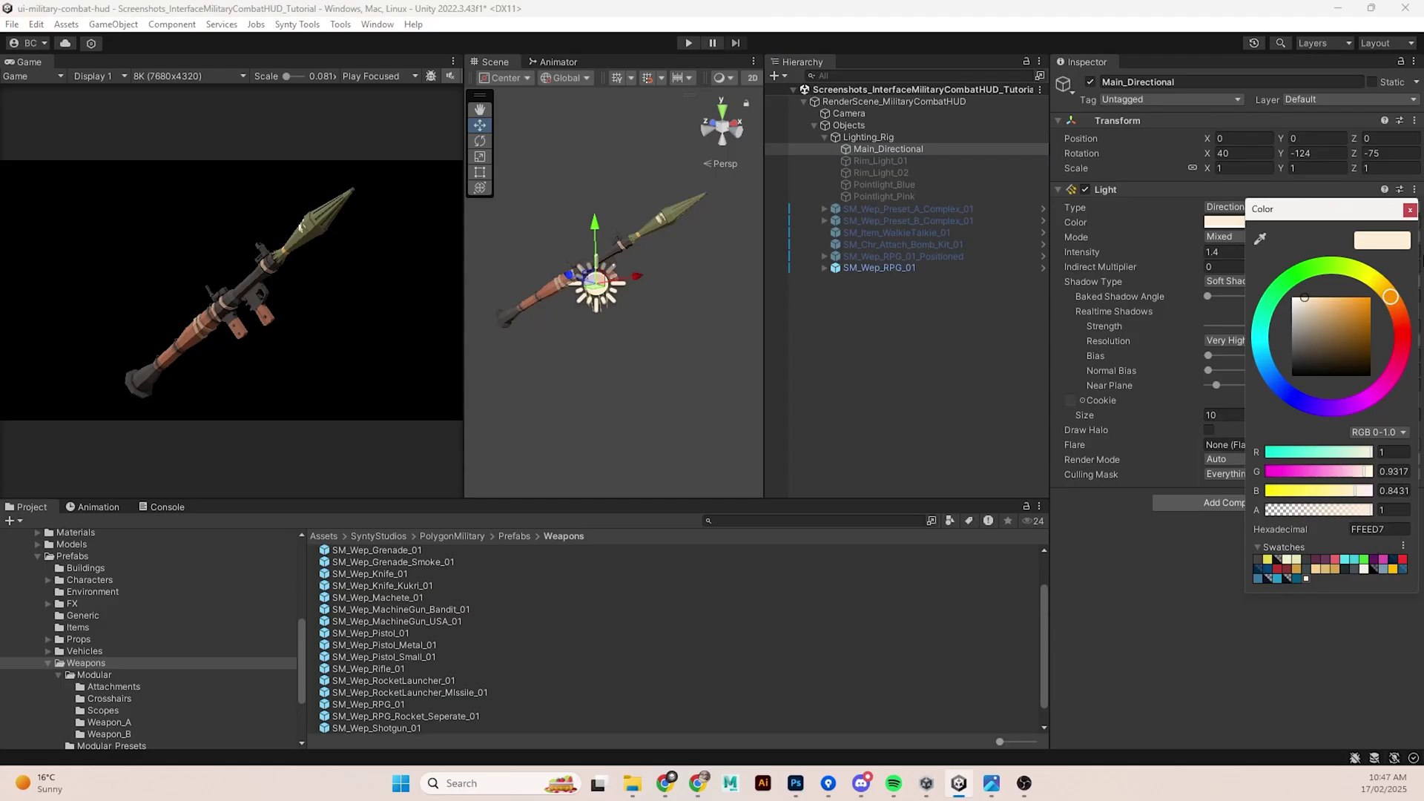
click(1227, 288)
click(1239, 341)
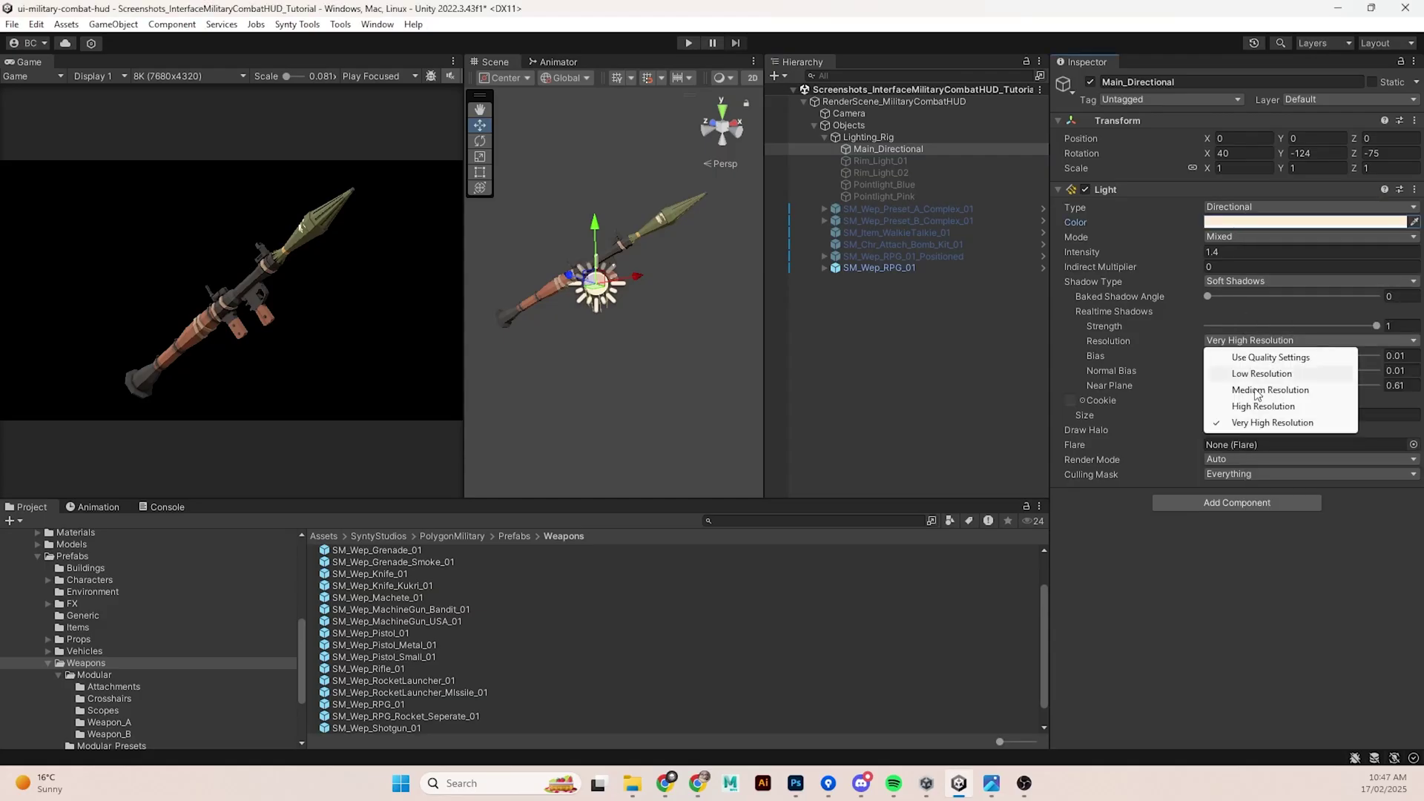
click(1251, 279)
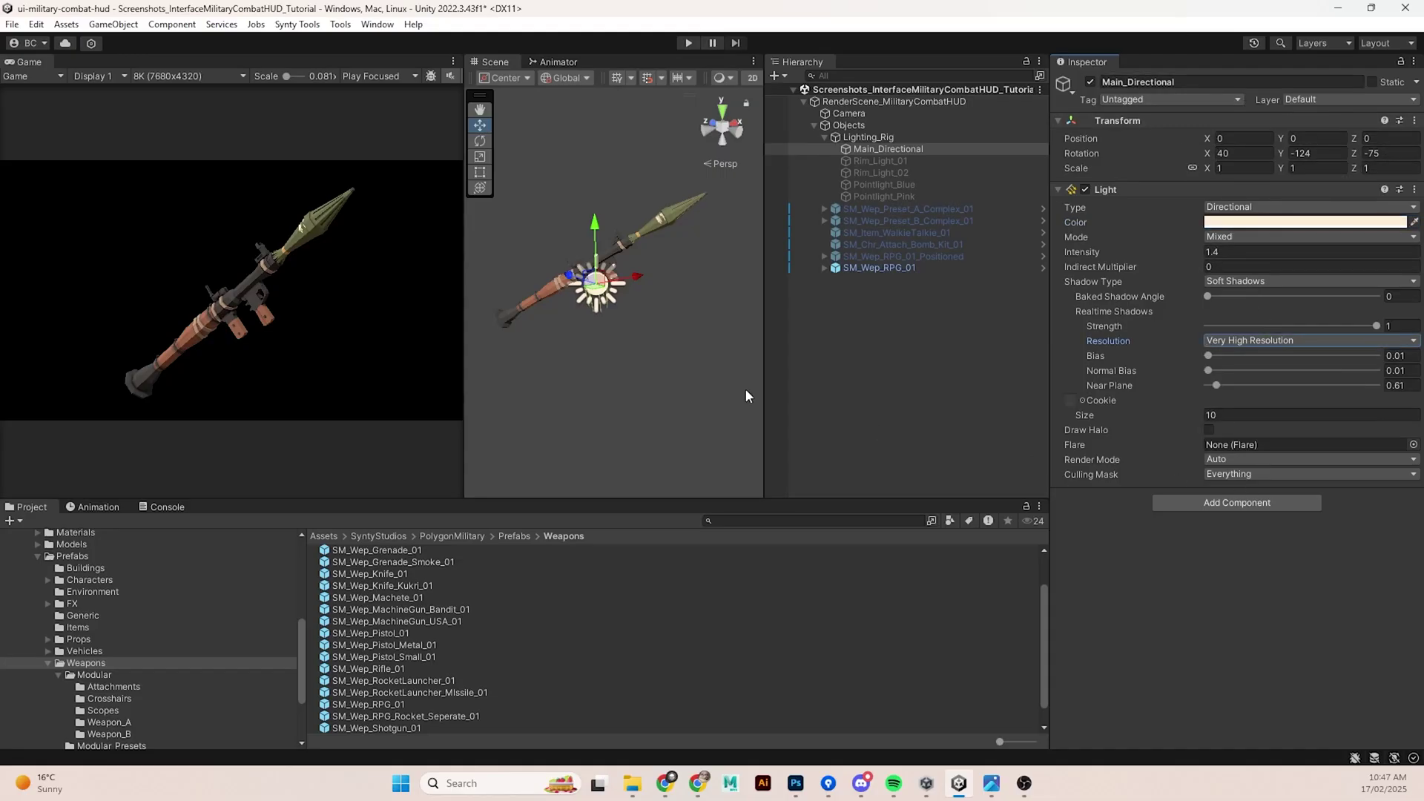
- Reactivate Rim_Light_01 in the lighting rig
click(879, 160)
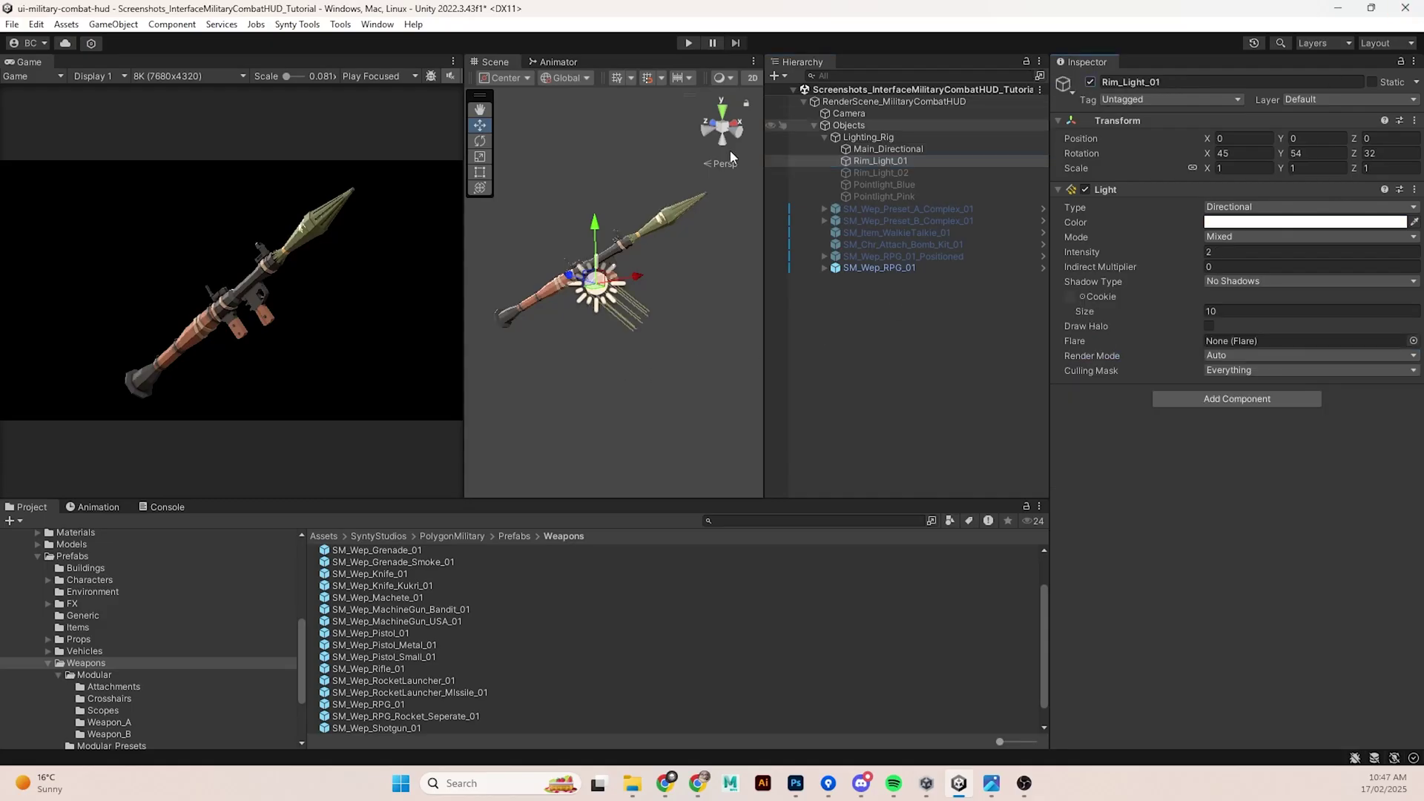
- Examine Rim_Light_01's light colour and compare the RPG with this light off and on, leaving it active
click(1284, 222)
click(1411, 213)
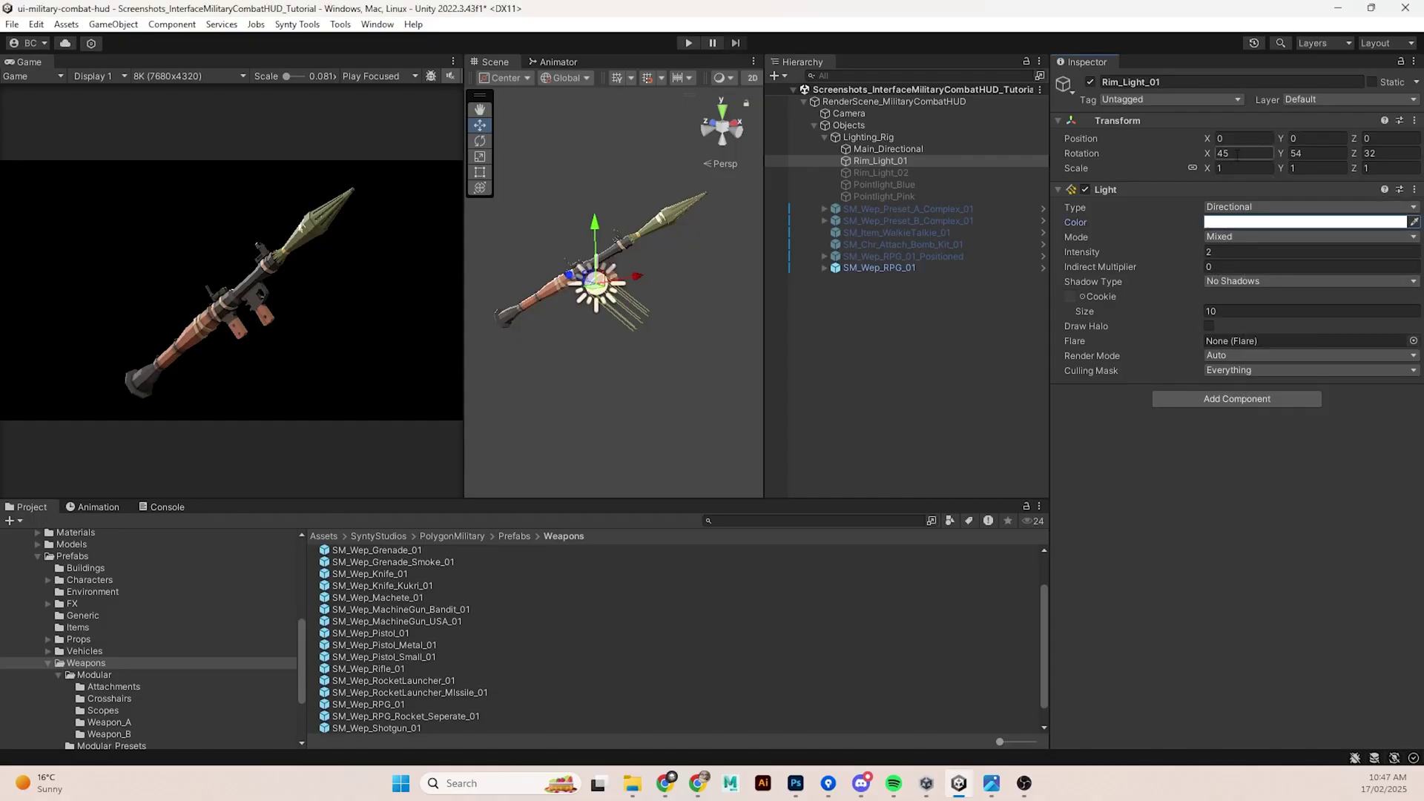
click(1089, 81)
click(1090, 82)
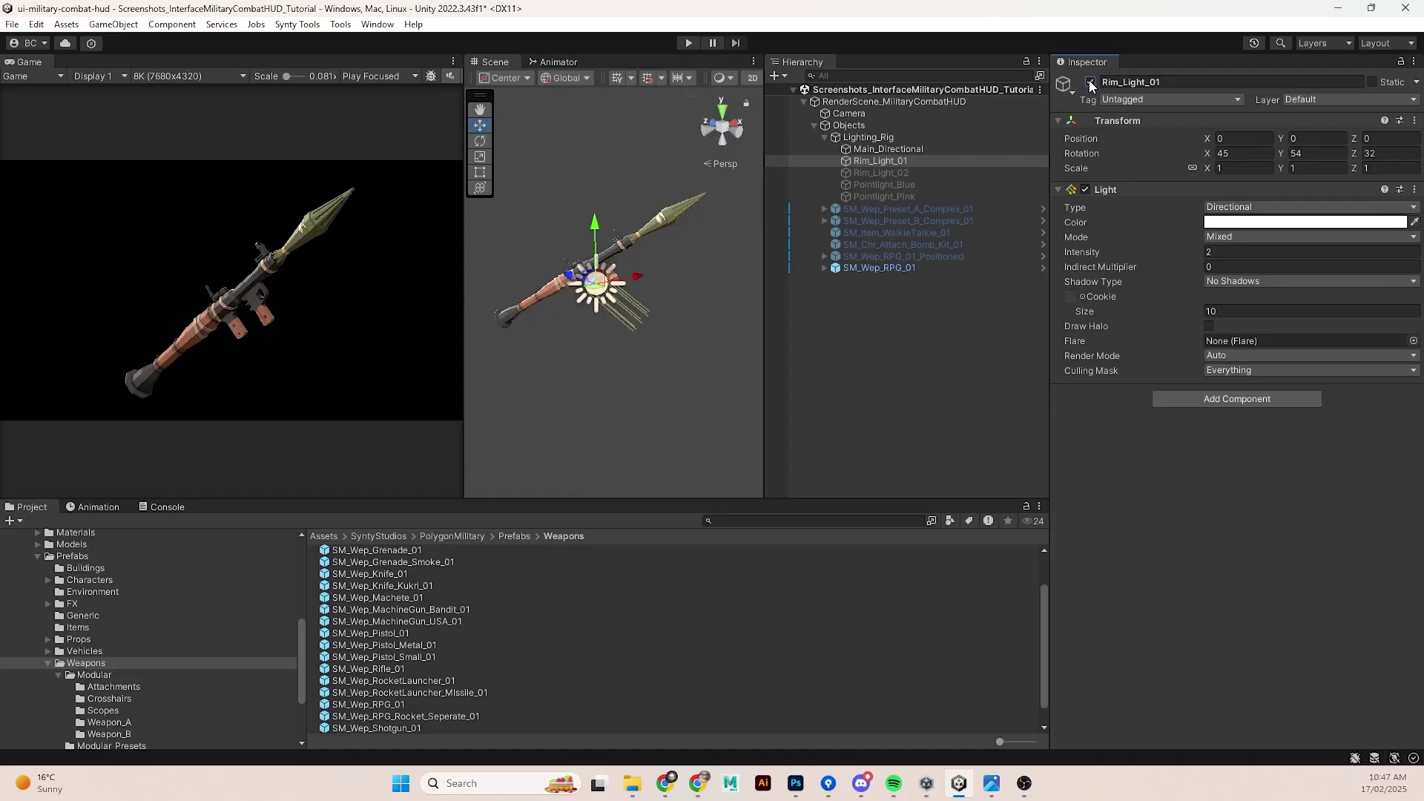
click(1090, 81)
click(1090, 81)
- Reactivate Rim_Light_02 in the lighting rig and check its light colour without changing it
click(938, 172)
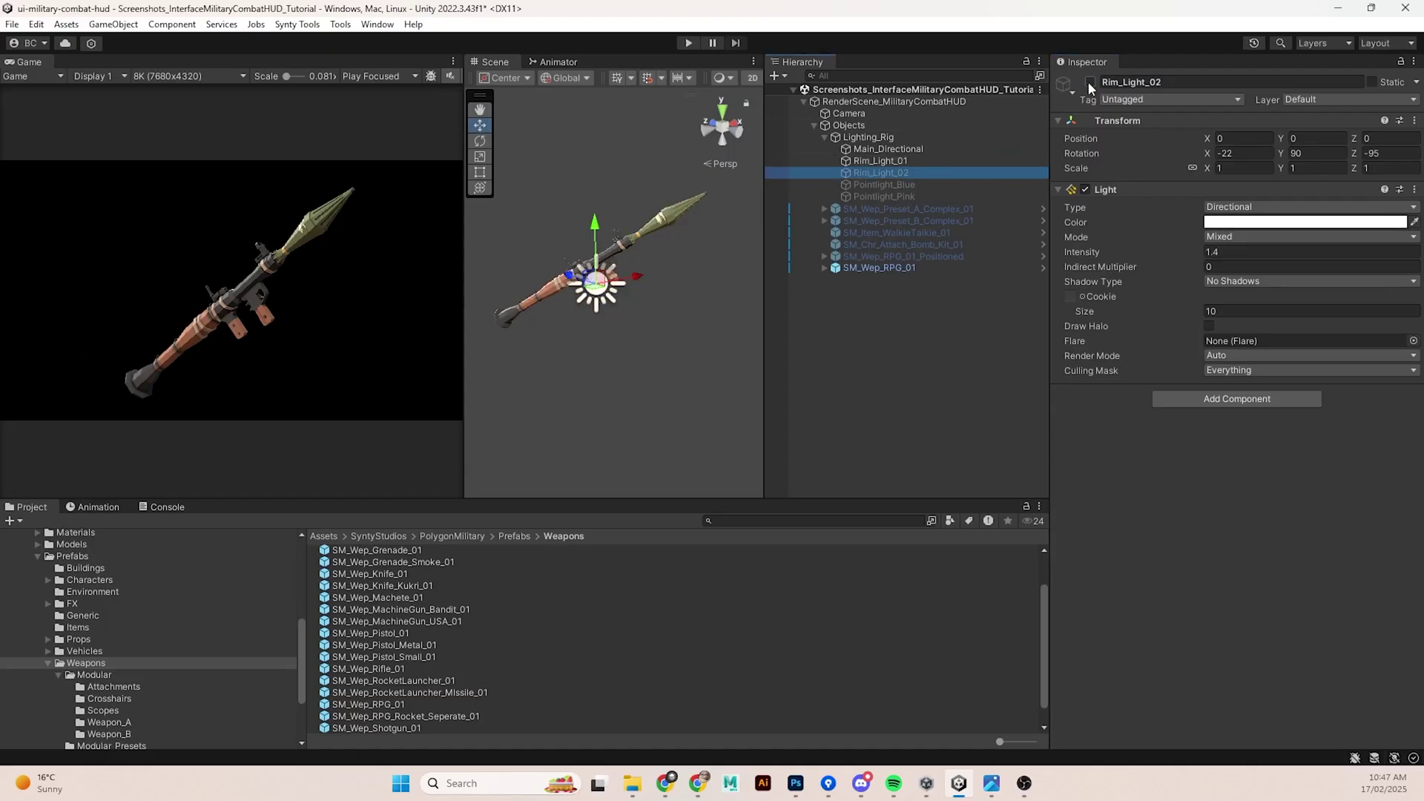
click(1090, 82)
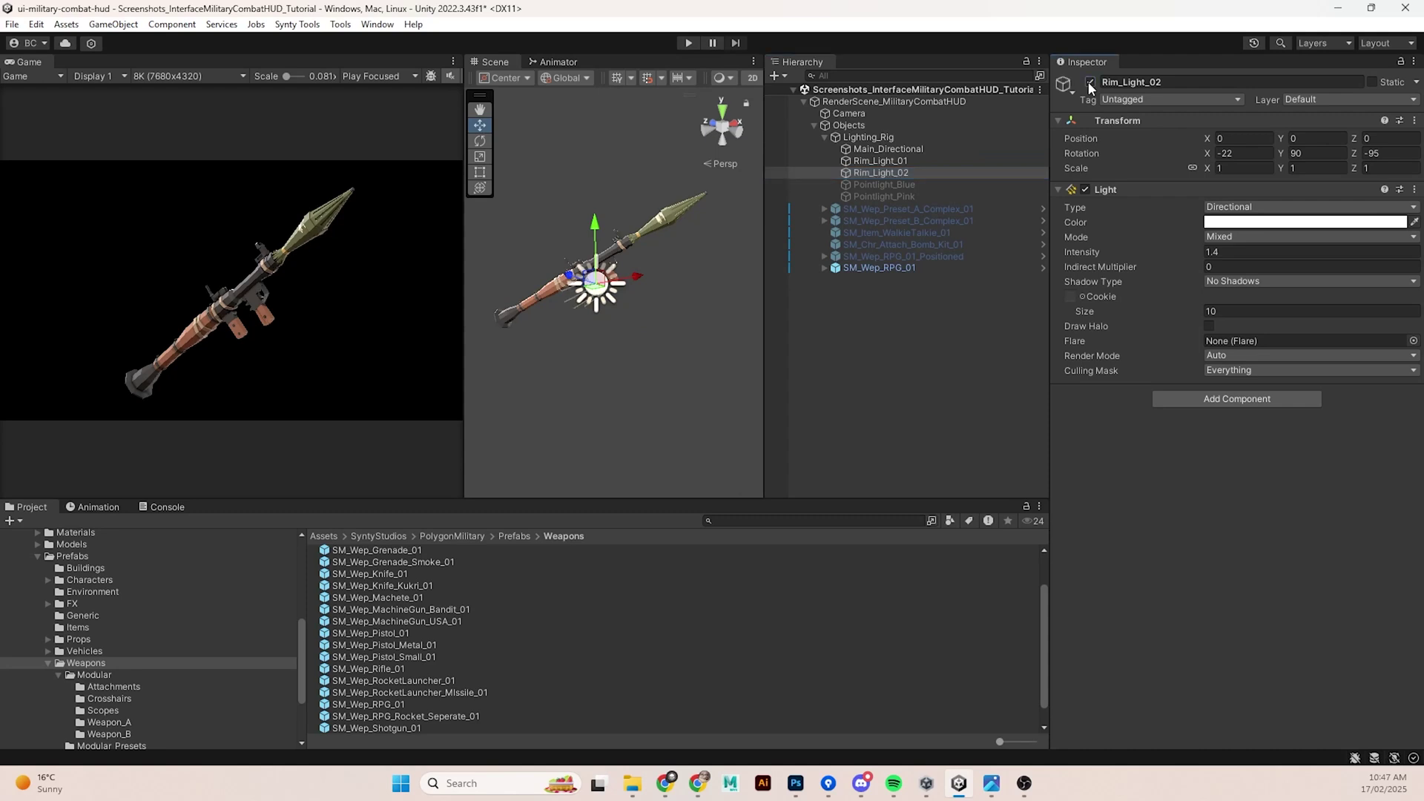
click(1209, 222)
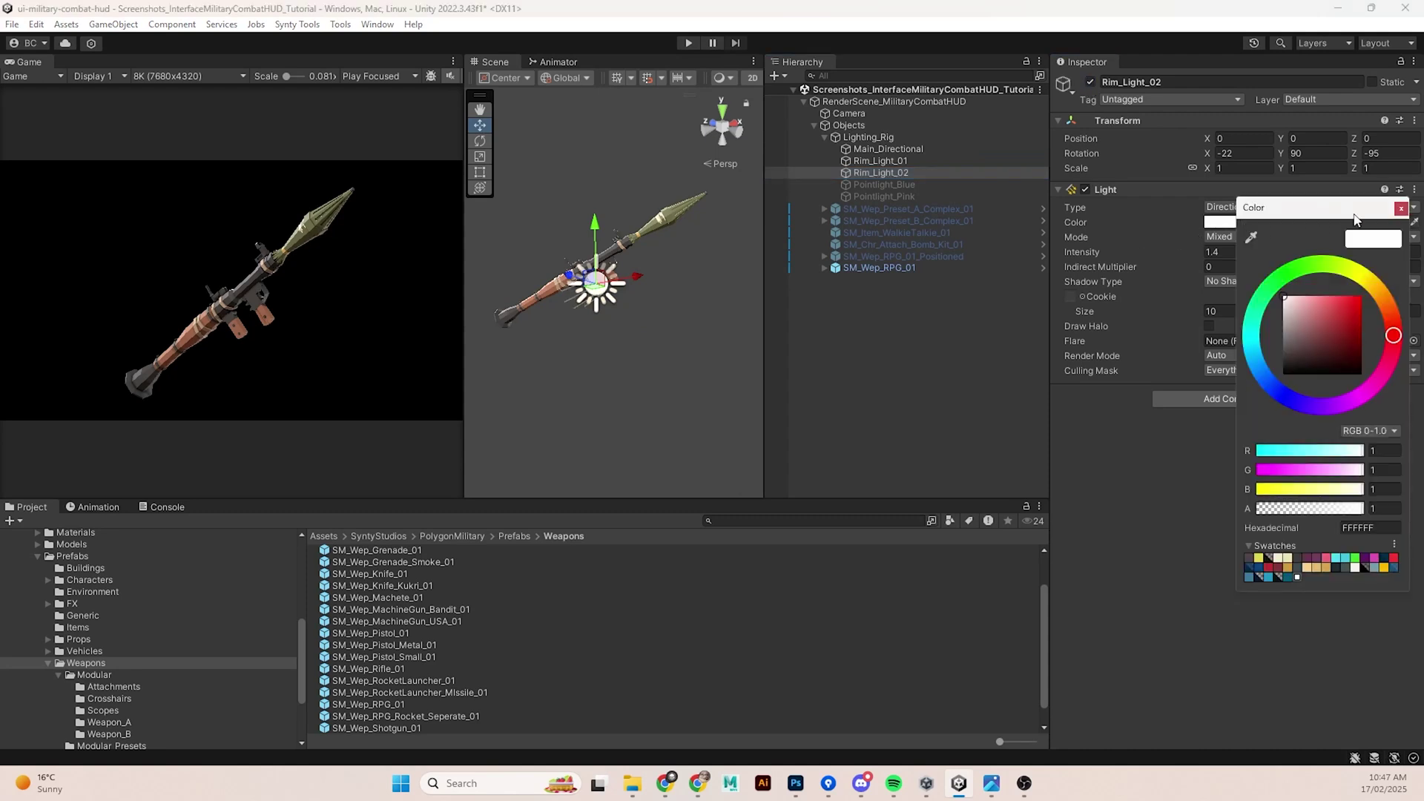
click(1401, 208)
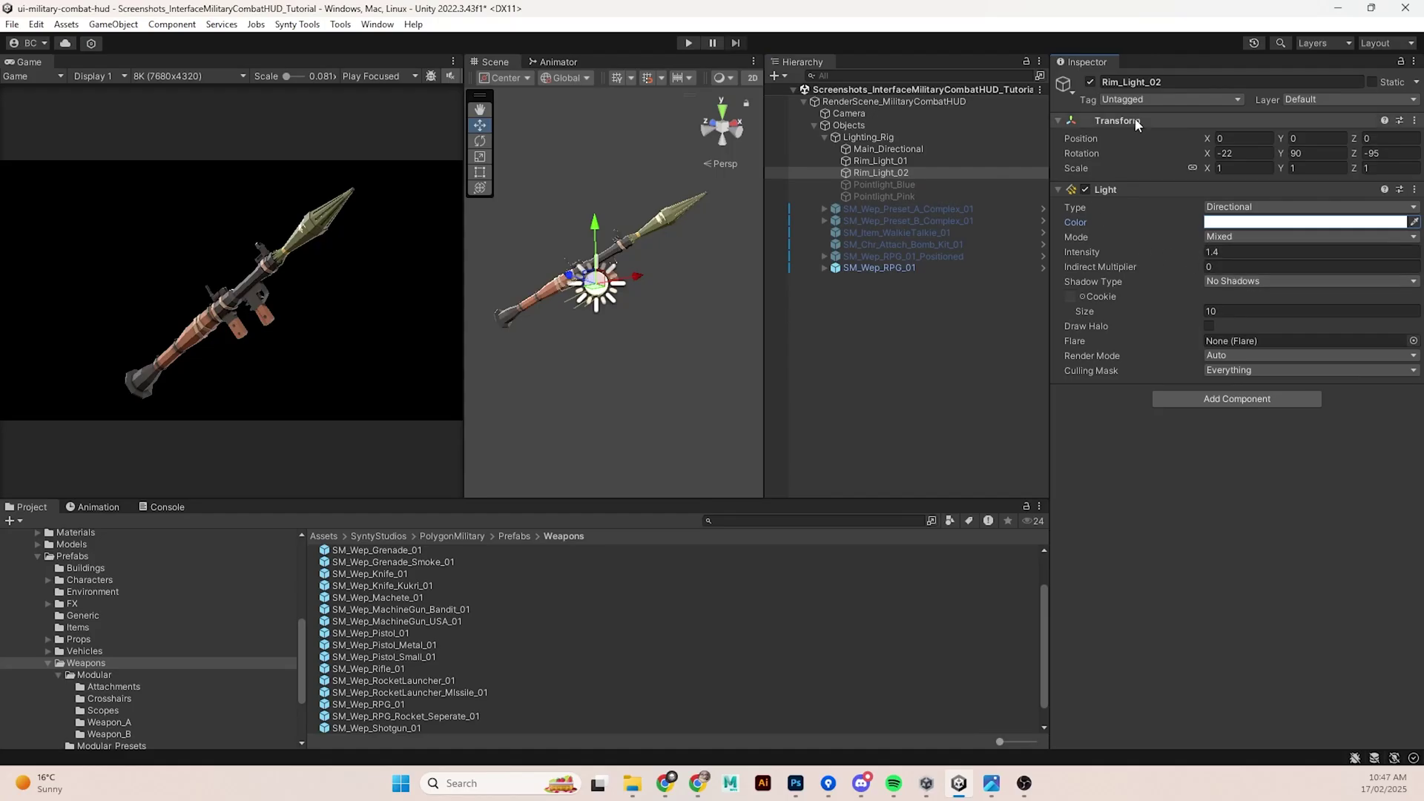
- Compare the RPG with Pointlight_Blue and Pointlight_Pink on and off, leaving both point lights deactivated
click(891, 184)
shift+click(892, 195)
click(1089, 82)
click(1089, 81)
click(1088, 81)
click(1086, 81)
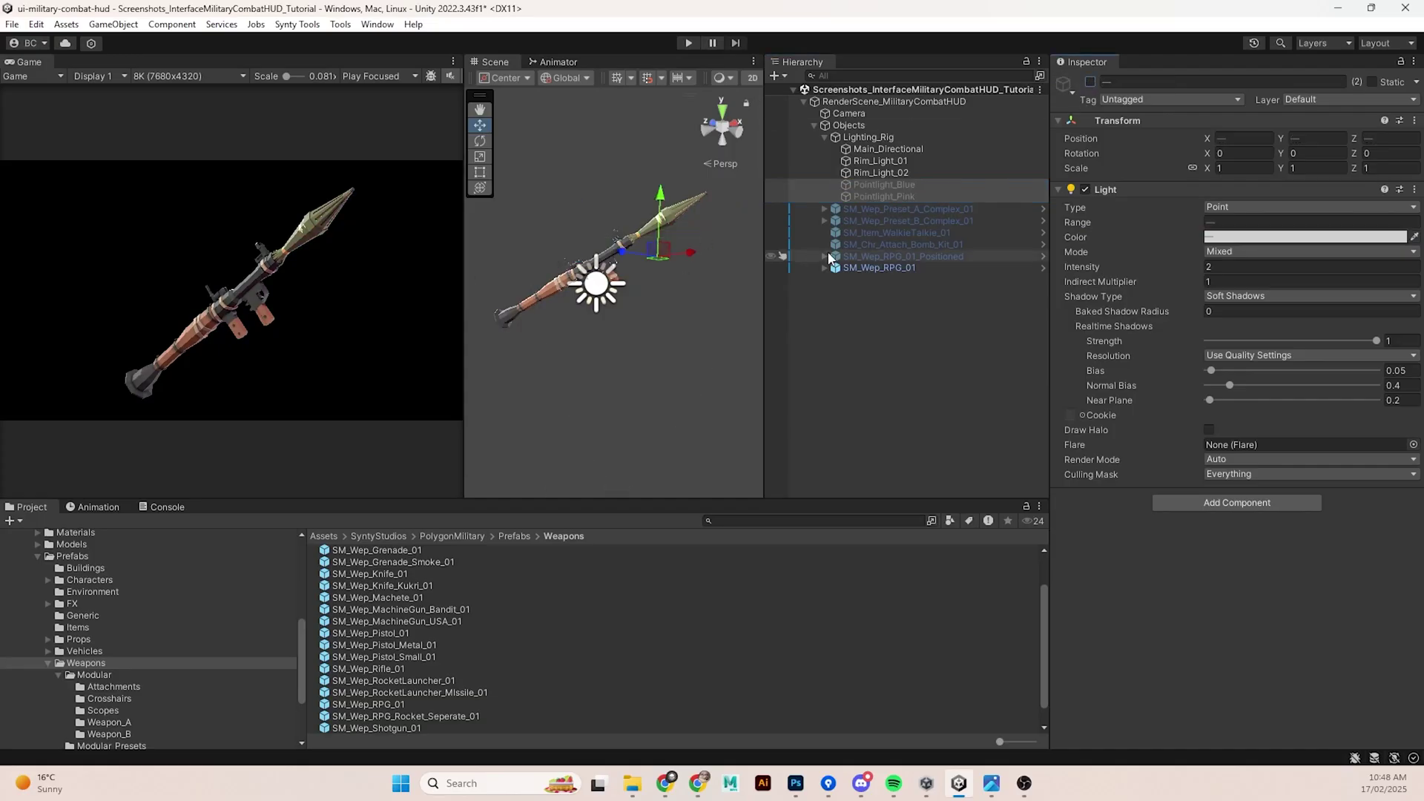
click(895, 396)
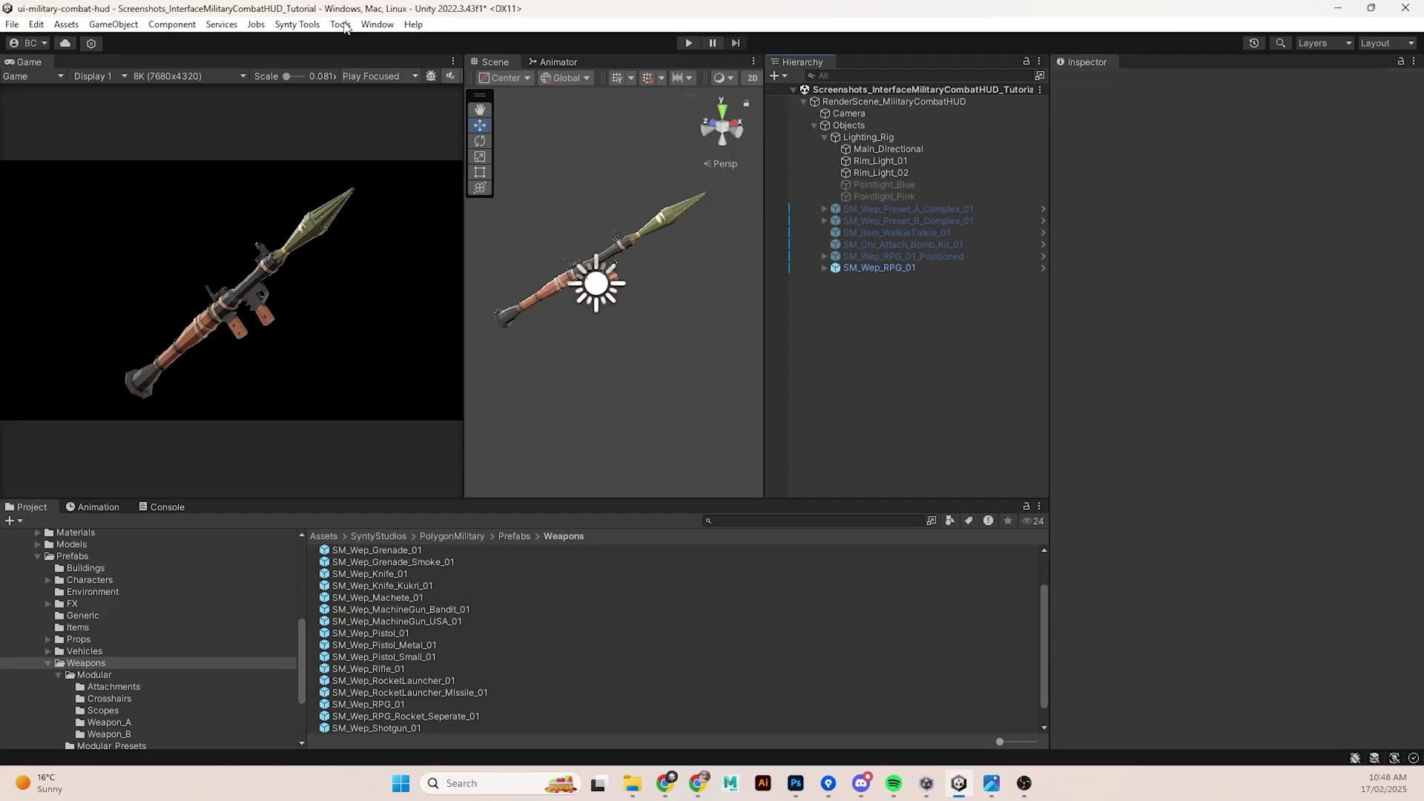
- Open the Recorder window for capturing images from the scene
click(371, 24)
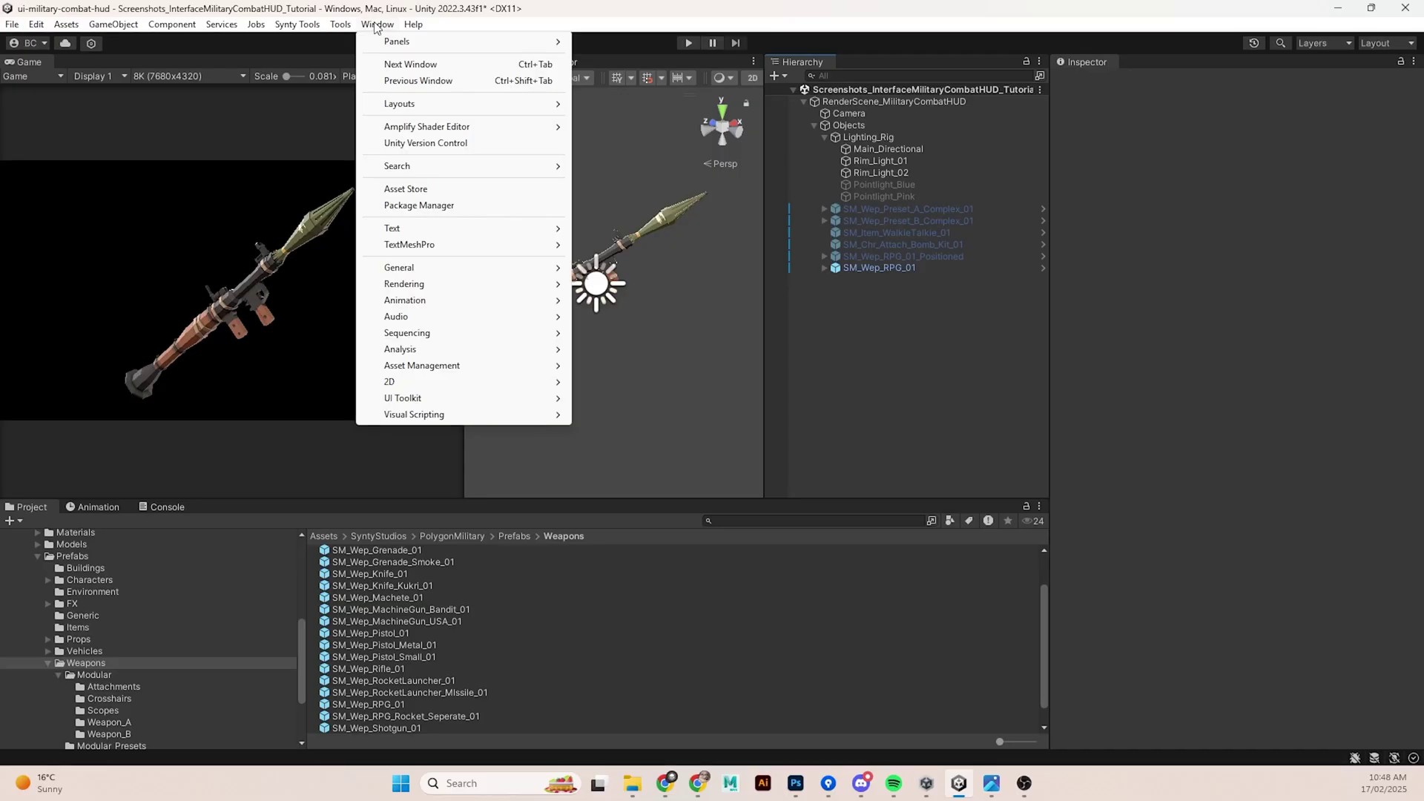
mouse_move(407, 271)
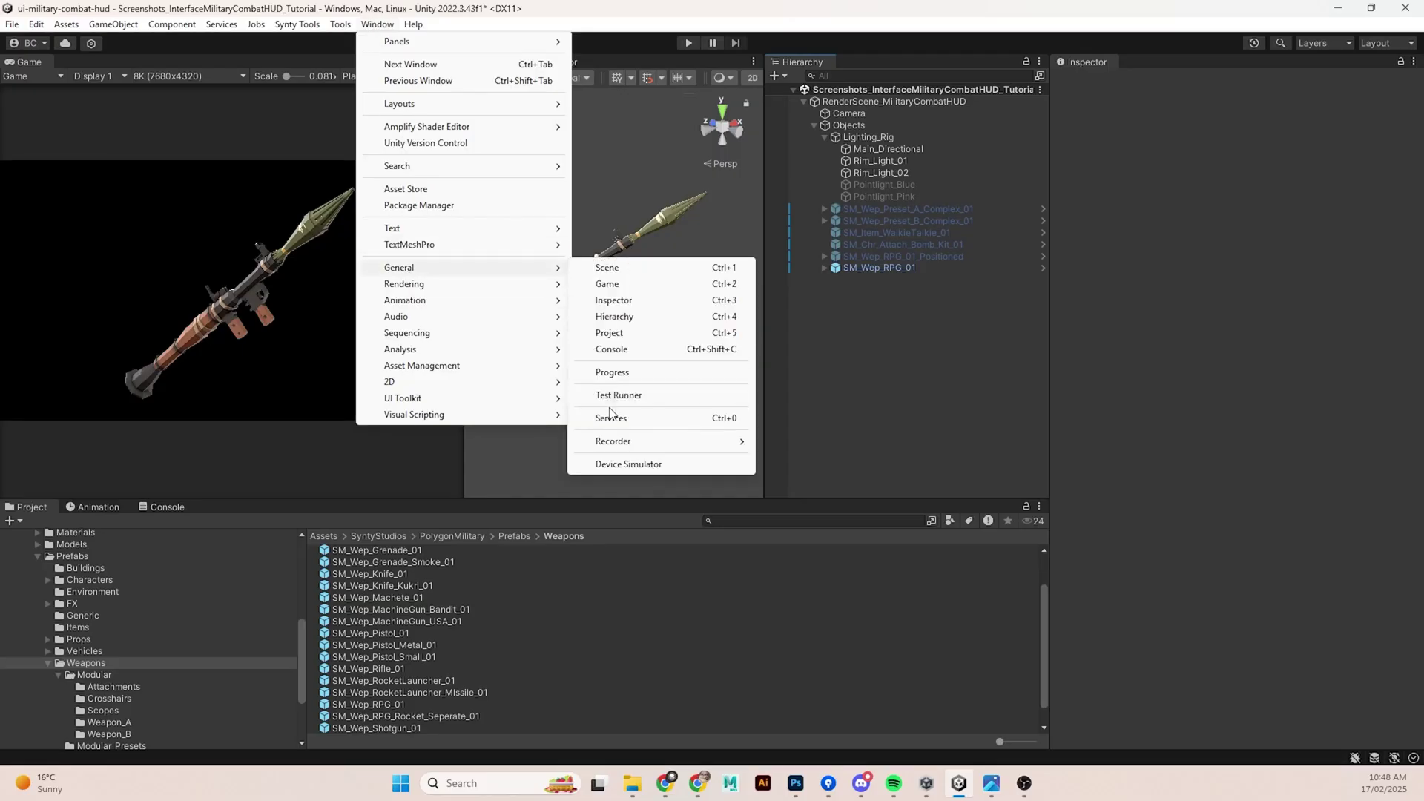
mouse_move(616, 442)
click(831, 441)
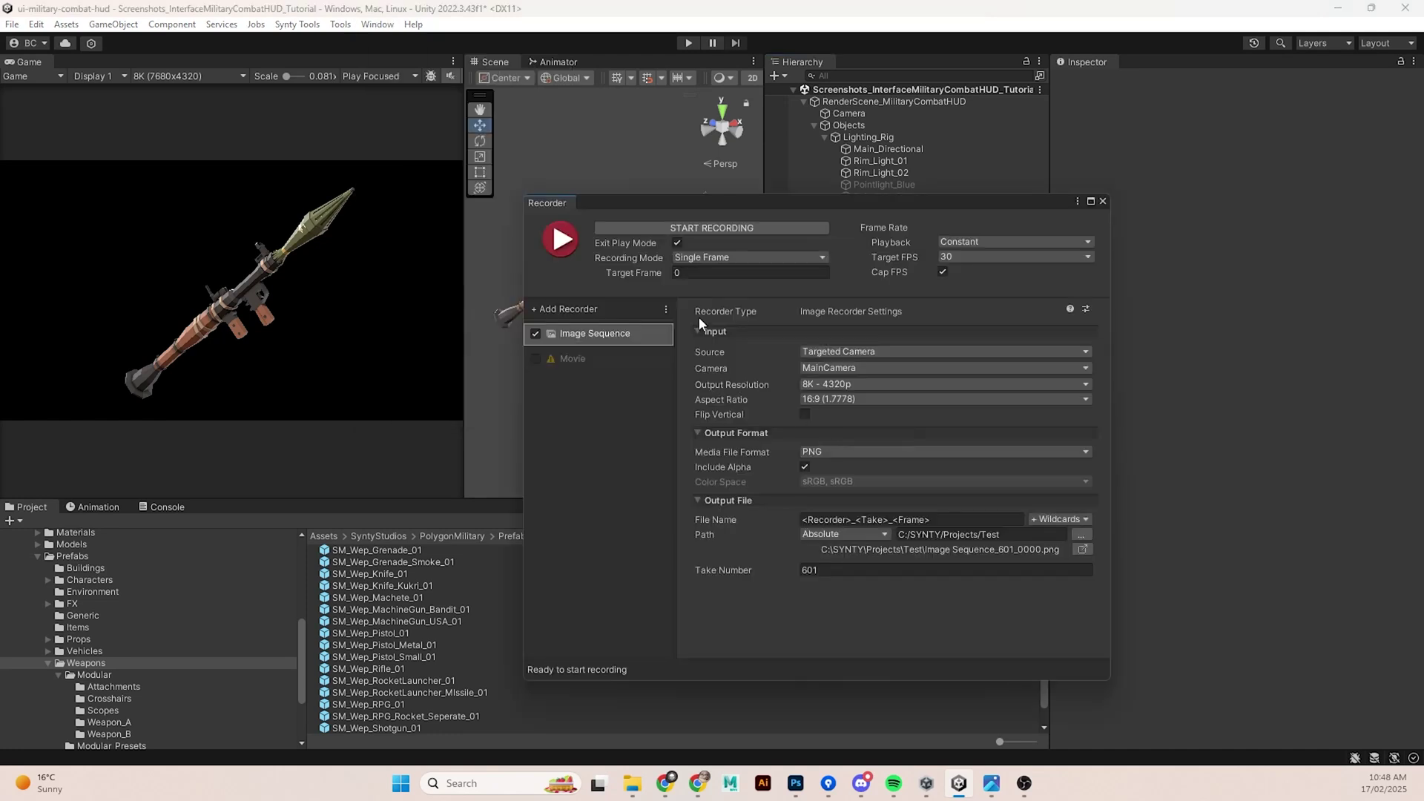
- Examine the Recorder's recorder types, recording modes and output resolutions, and the Game view's resolution options, without changing them
click(552, 312)
click(592, 355)
click(712, 258)
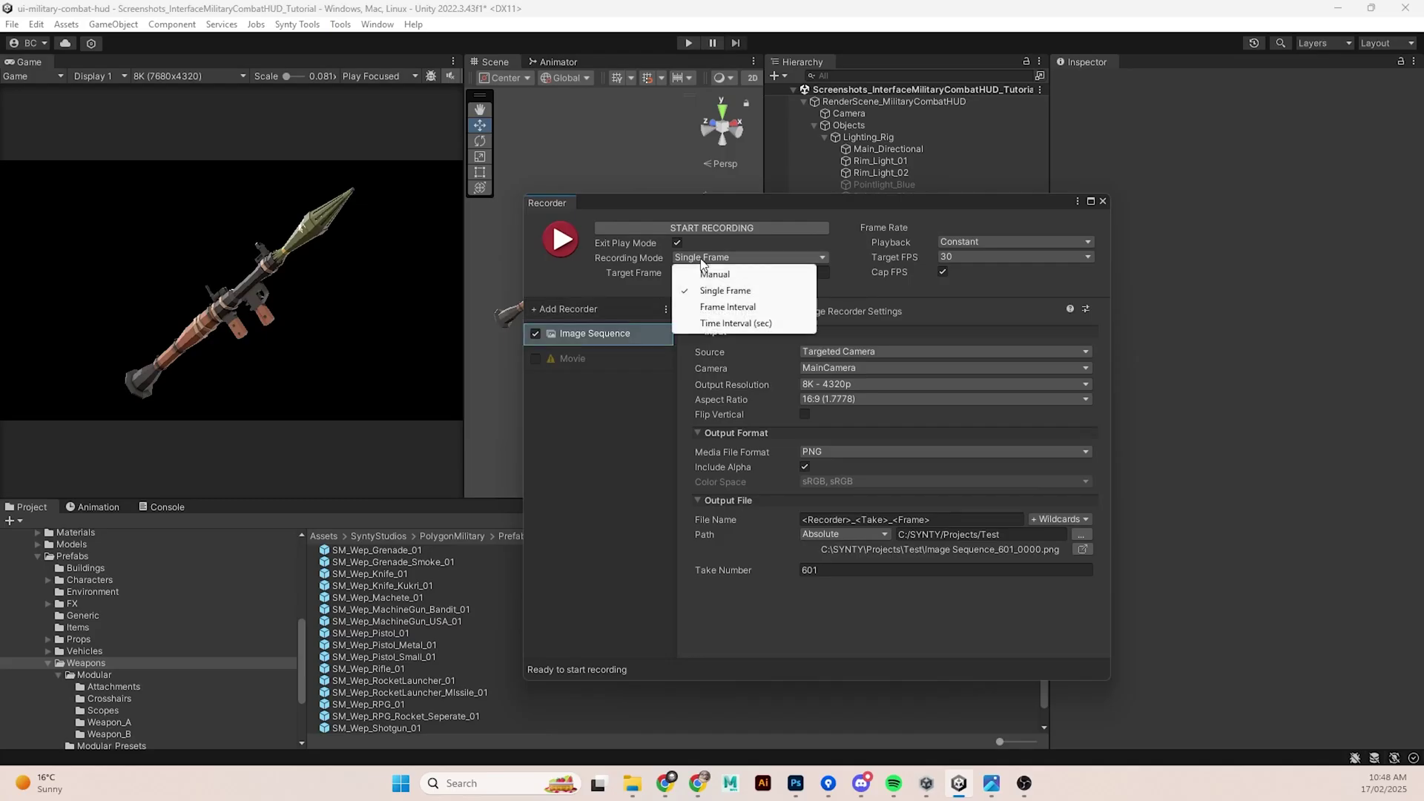
click(684, 203)
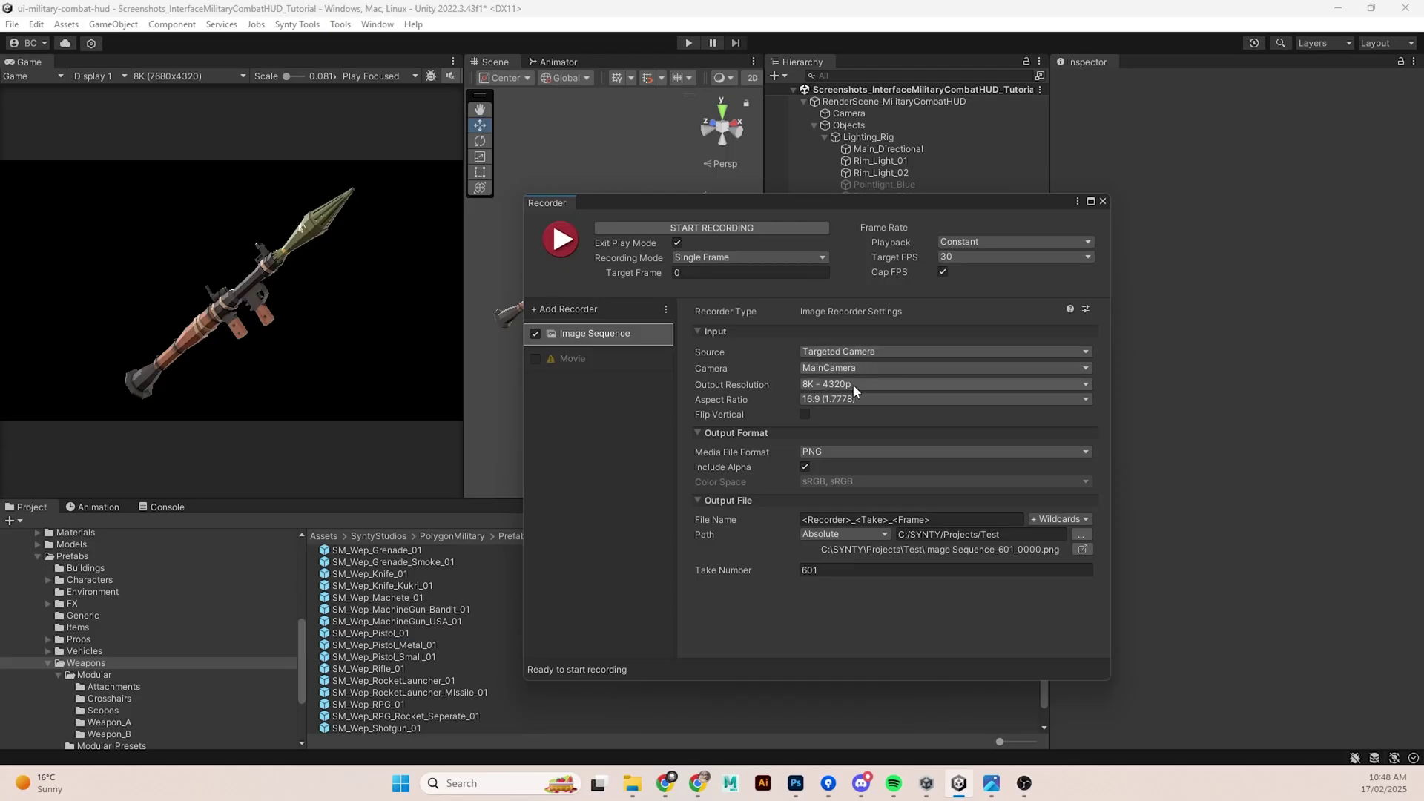
click(810, 385)
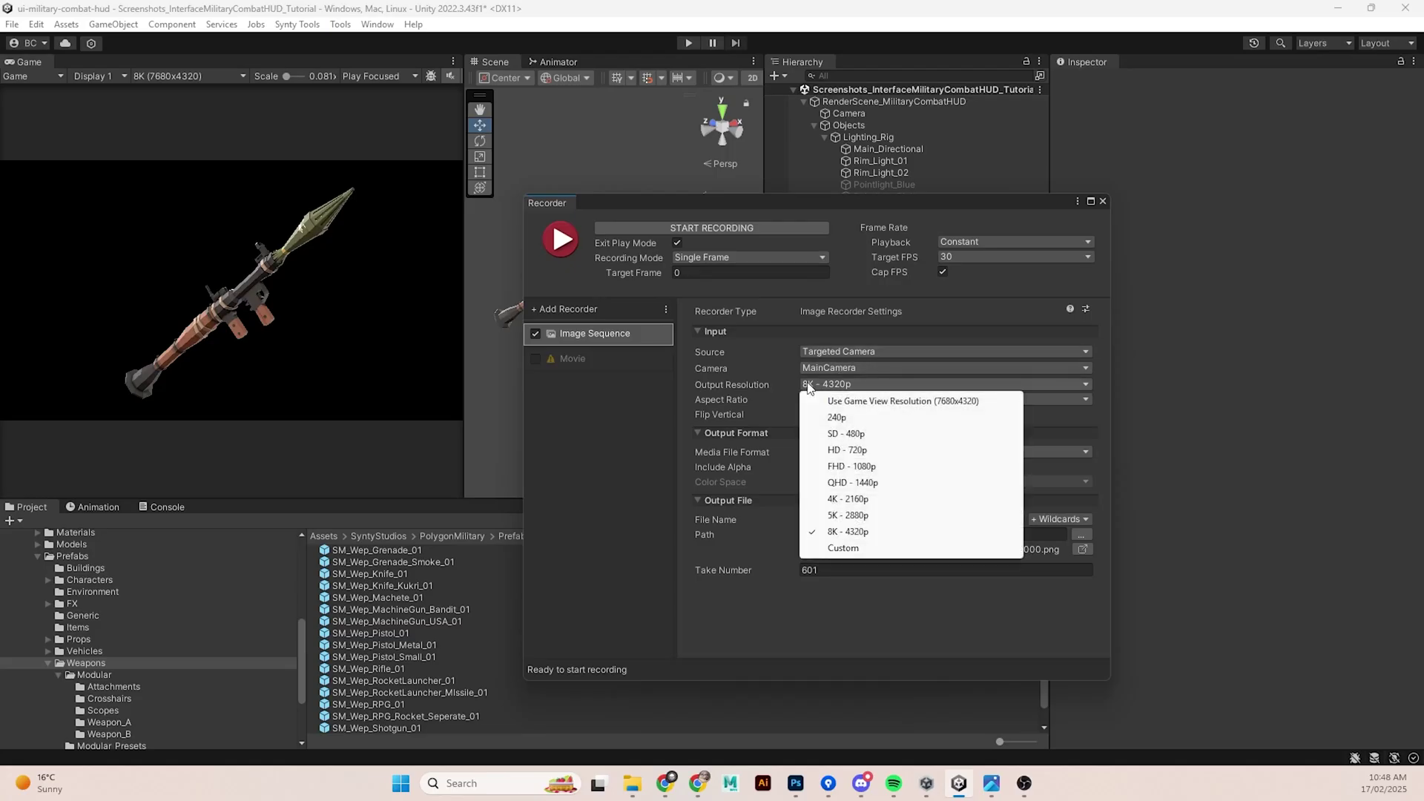
click(244, 137)
click(163, 76)
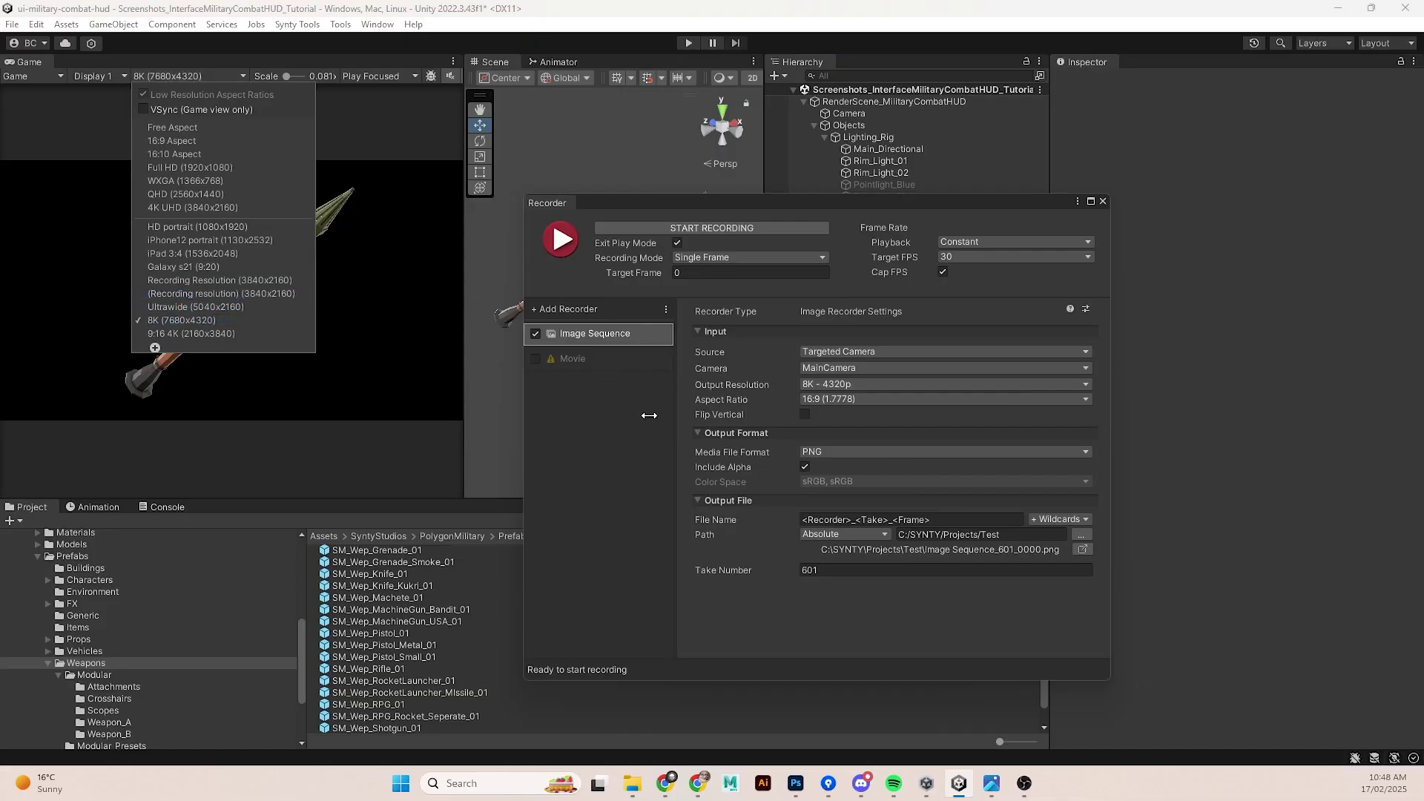
click(662, 441)
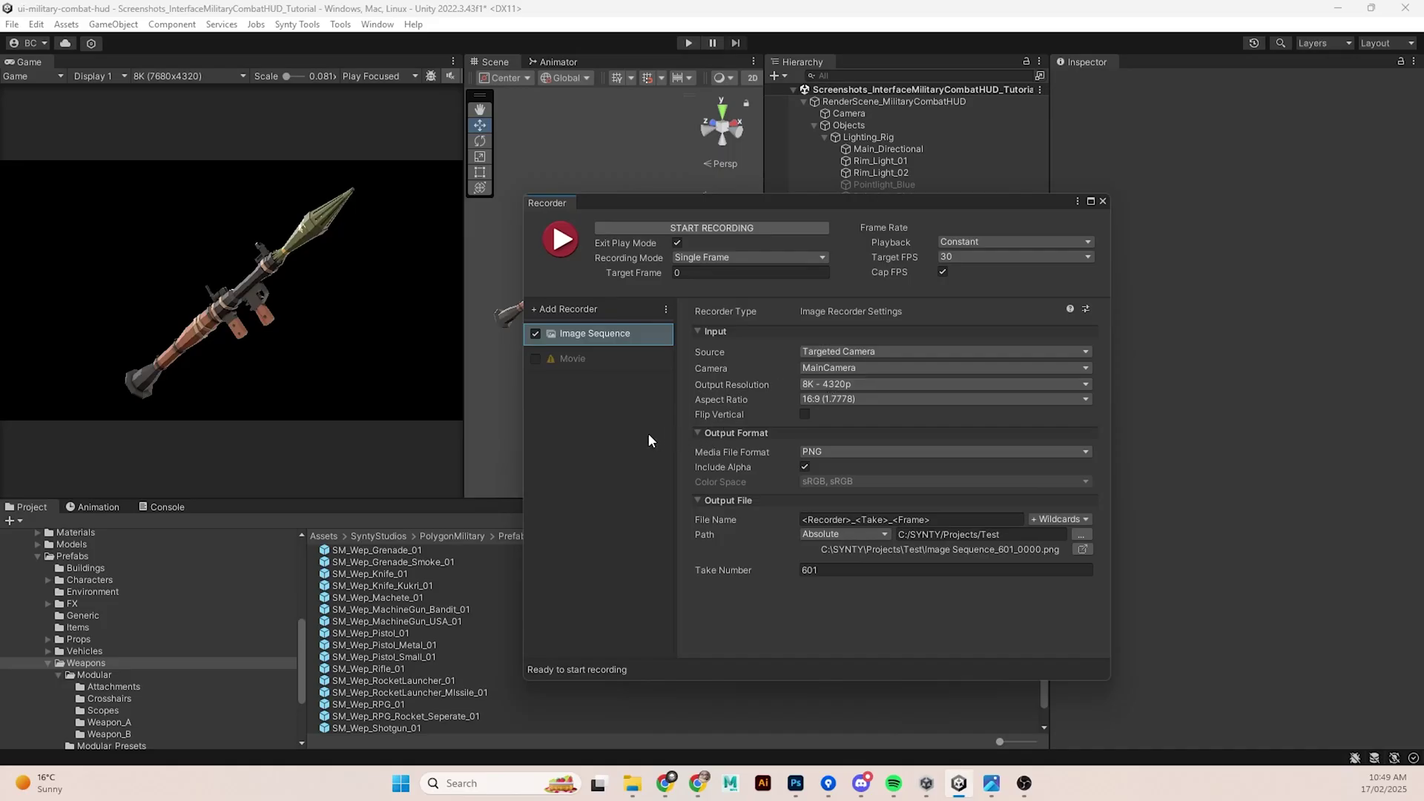
- Use PNG with Include Alpha as the image sequence's output format and record a single frame of the RPG
click(807, 451)
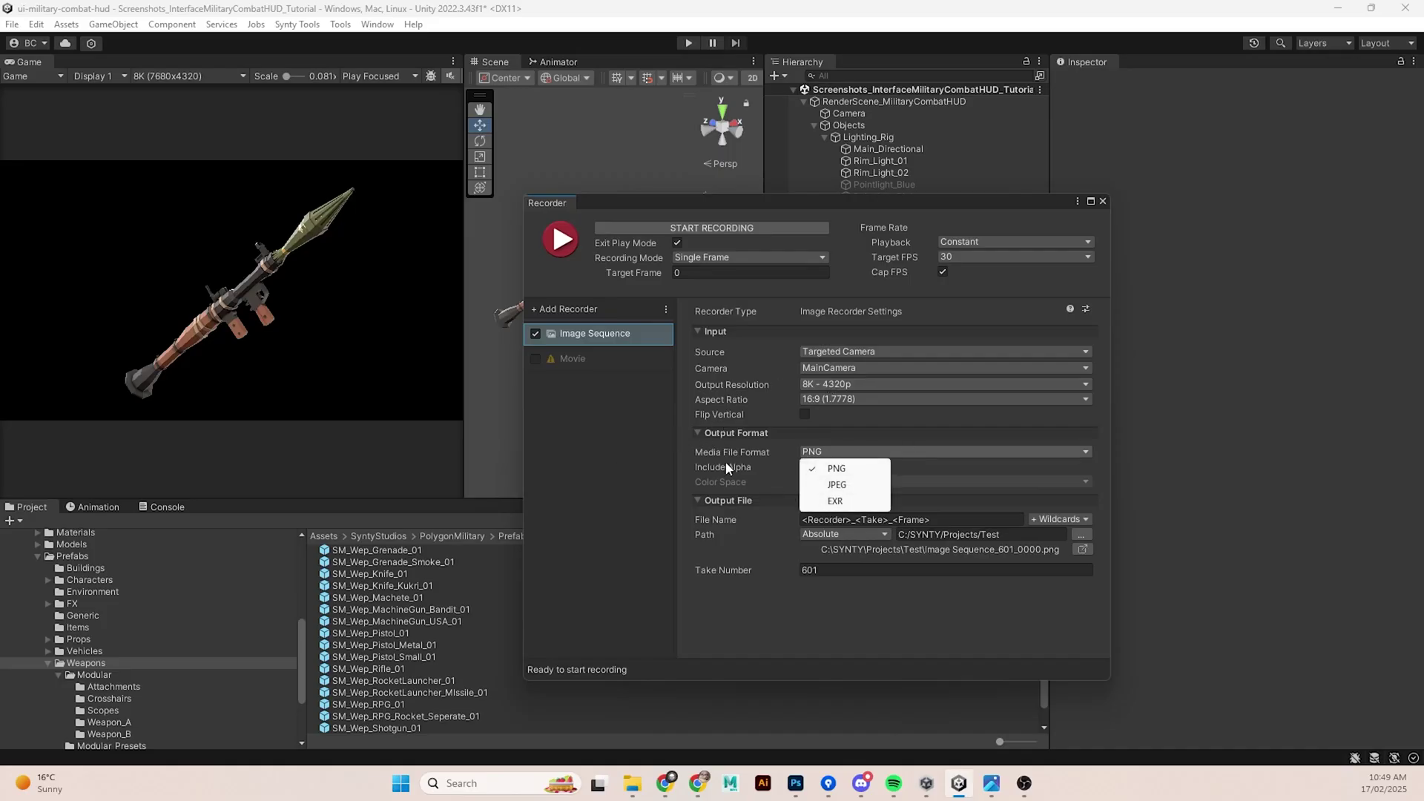
click(825, 469)
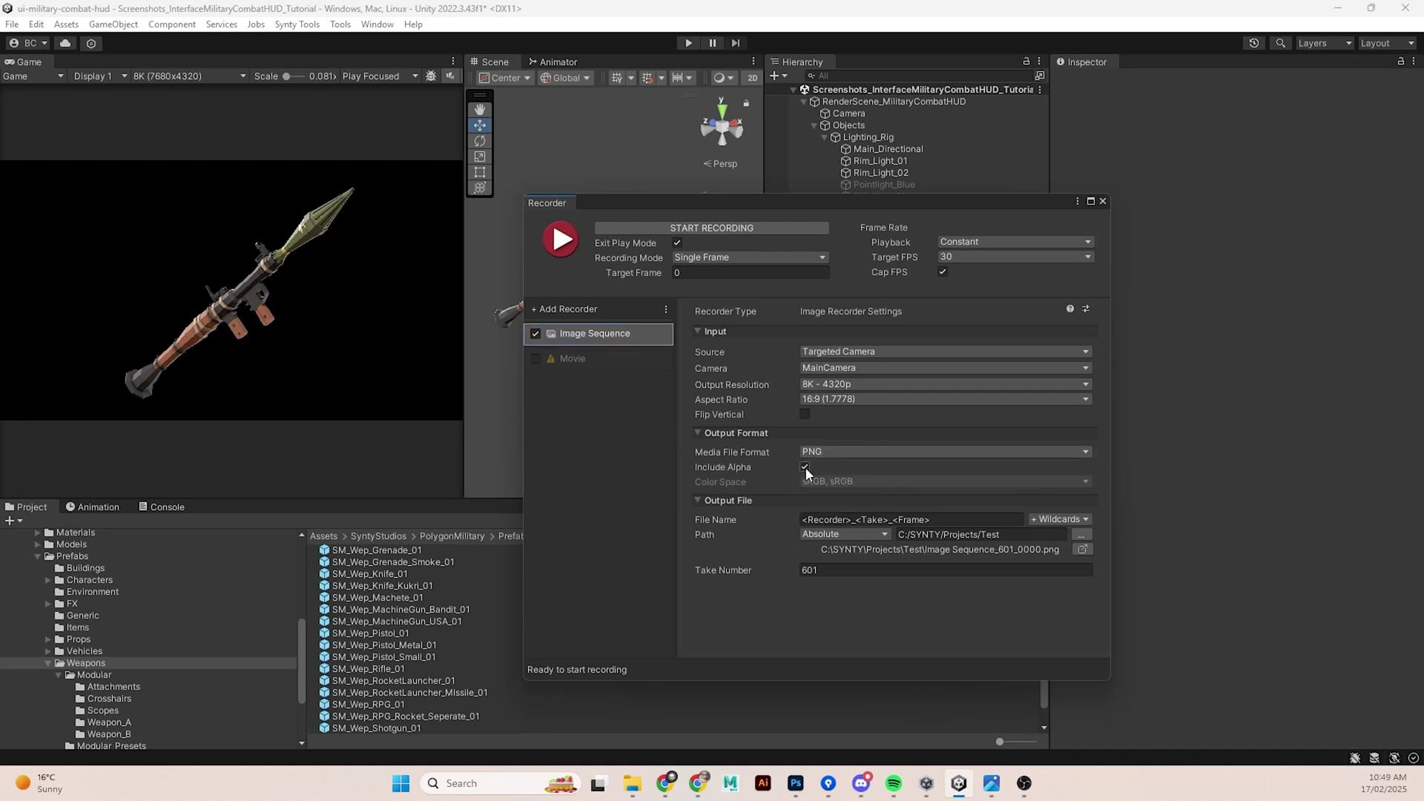
click(806, 467)
click(1034, 534)
click(675, 227)
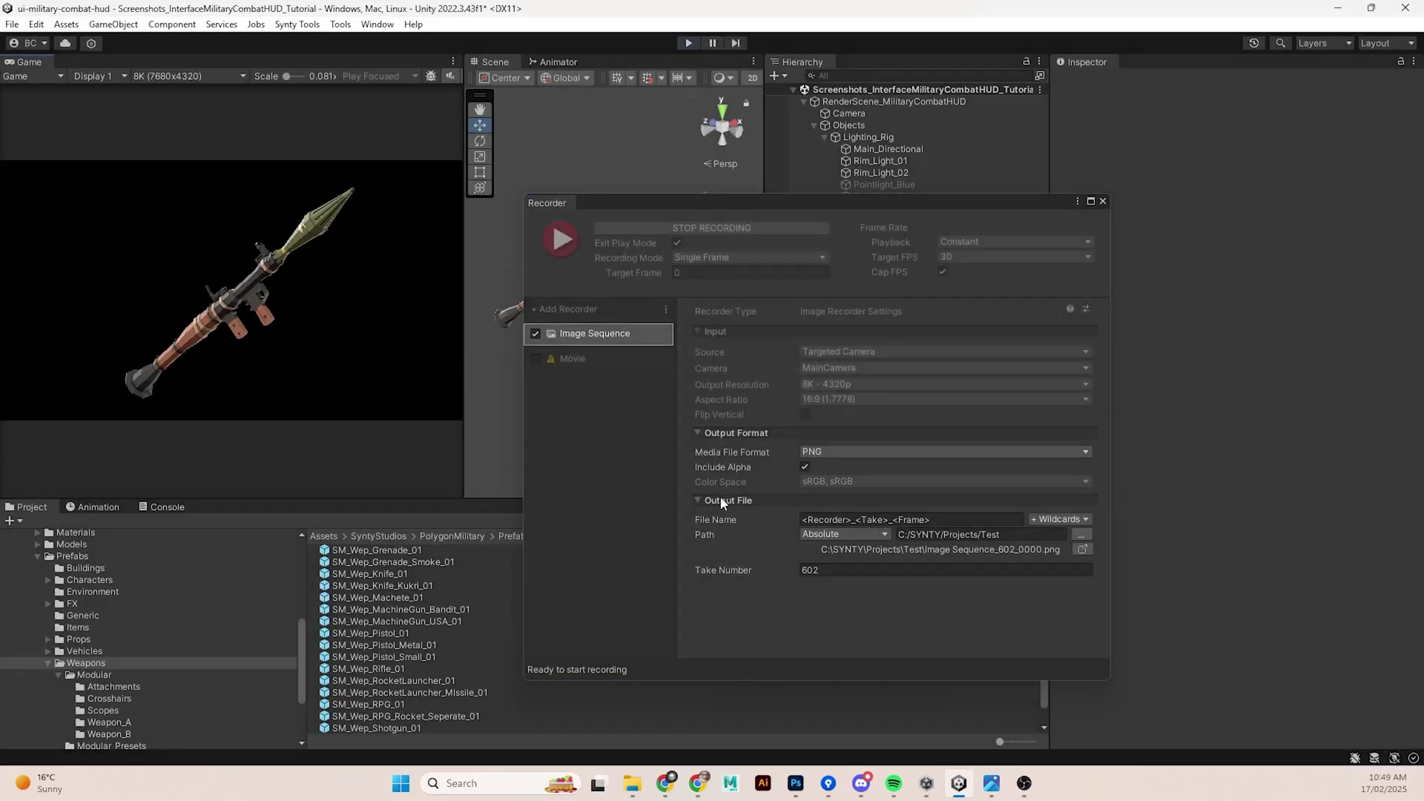
- Open the recording's output folder and inspect Image Sequence_601_0000.png up close
click(1083, 549)
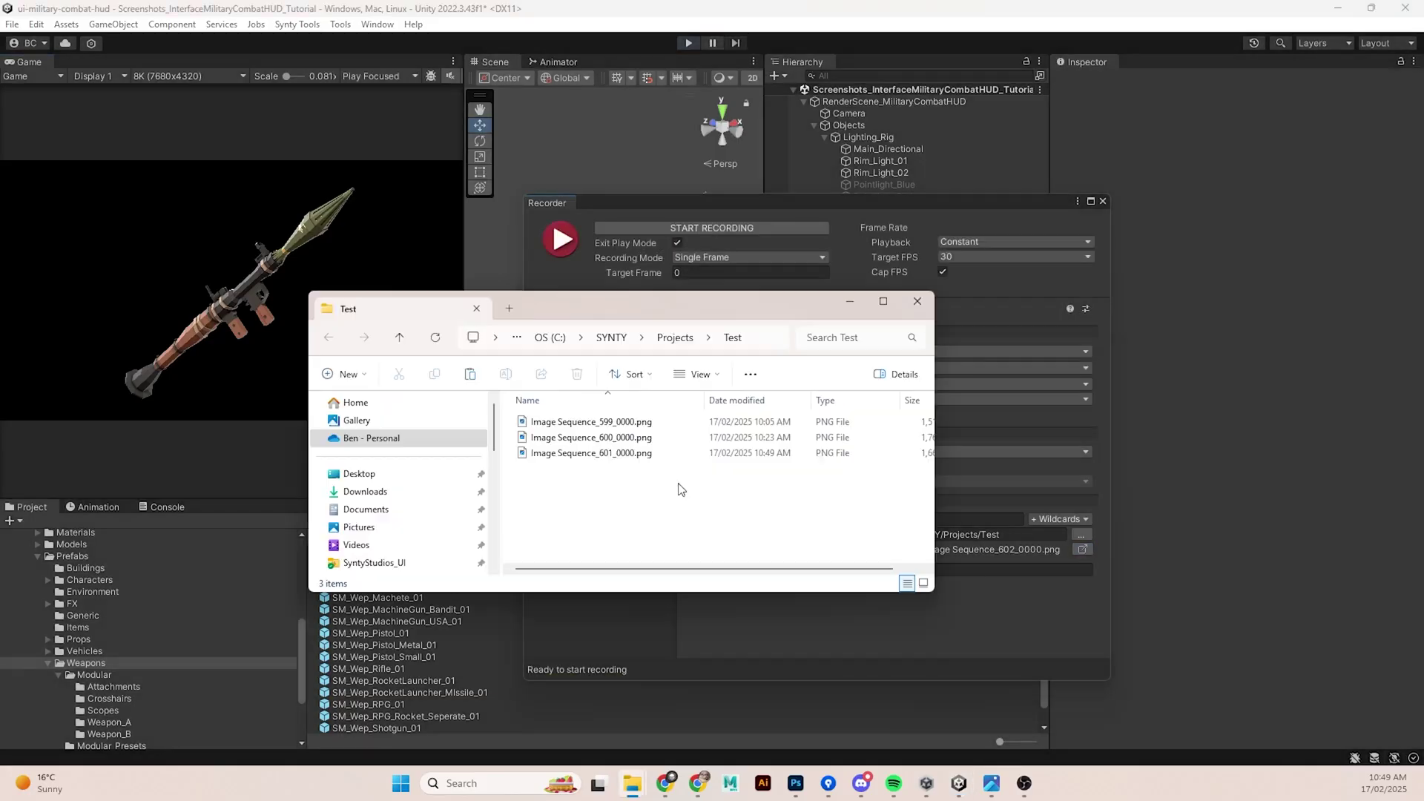
double_click(592, 454)
scroll(613, 388, up, 10)
scroll(613, 390, up, 2)
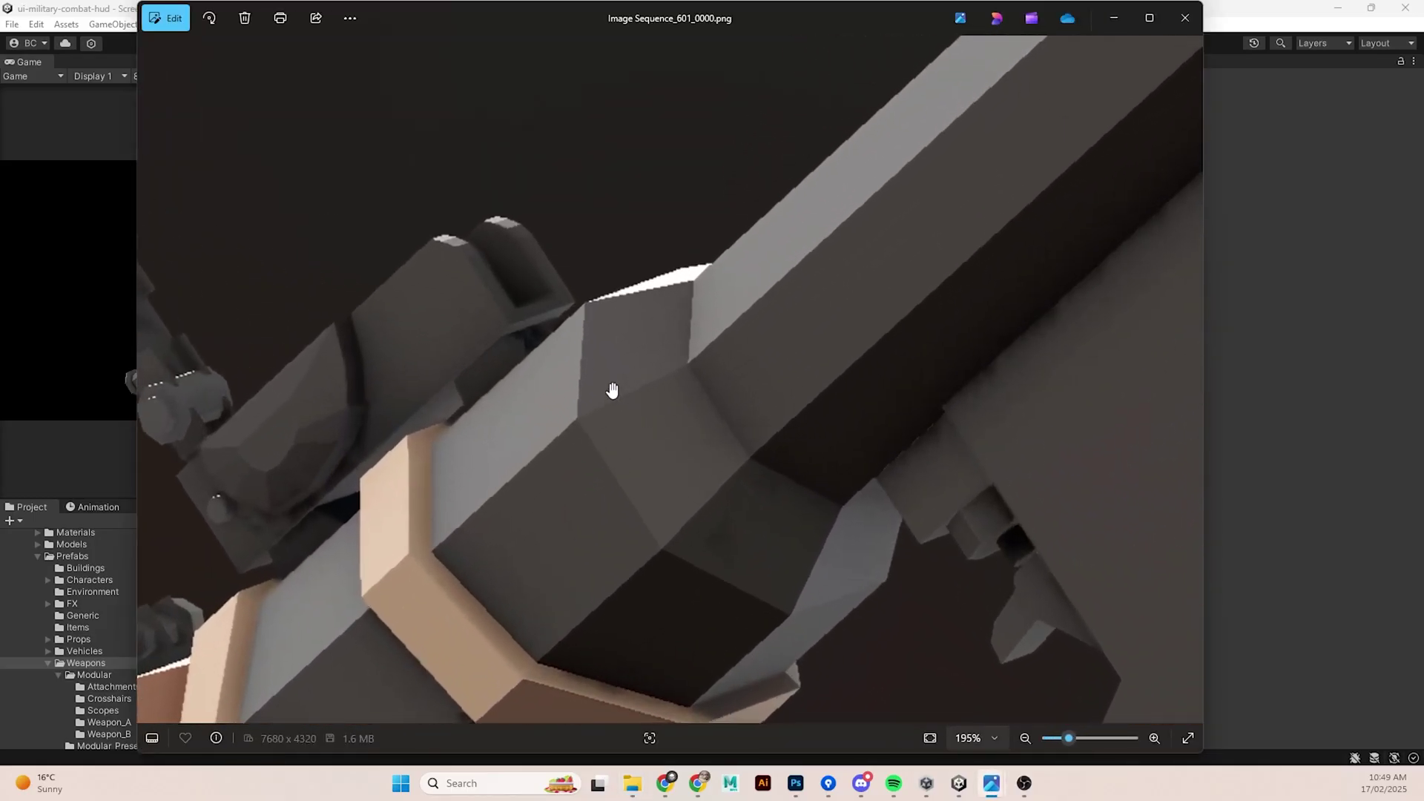
scroll(675, 356, down, 12)
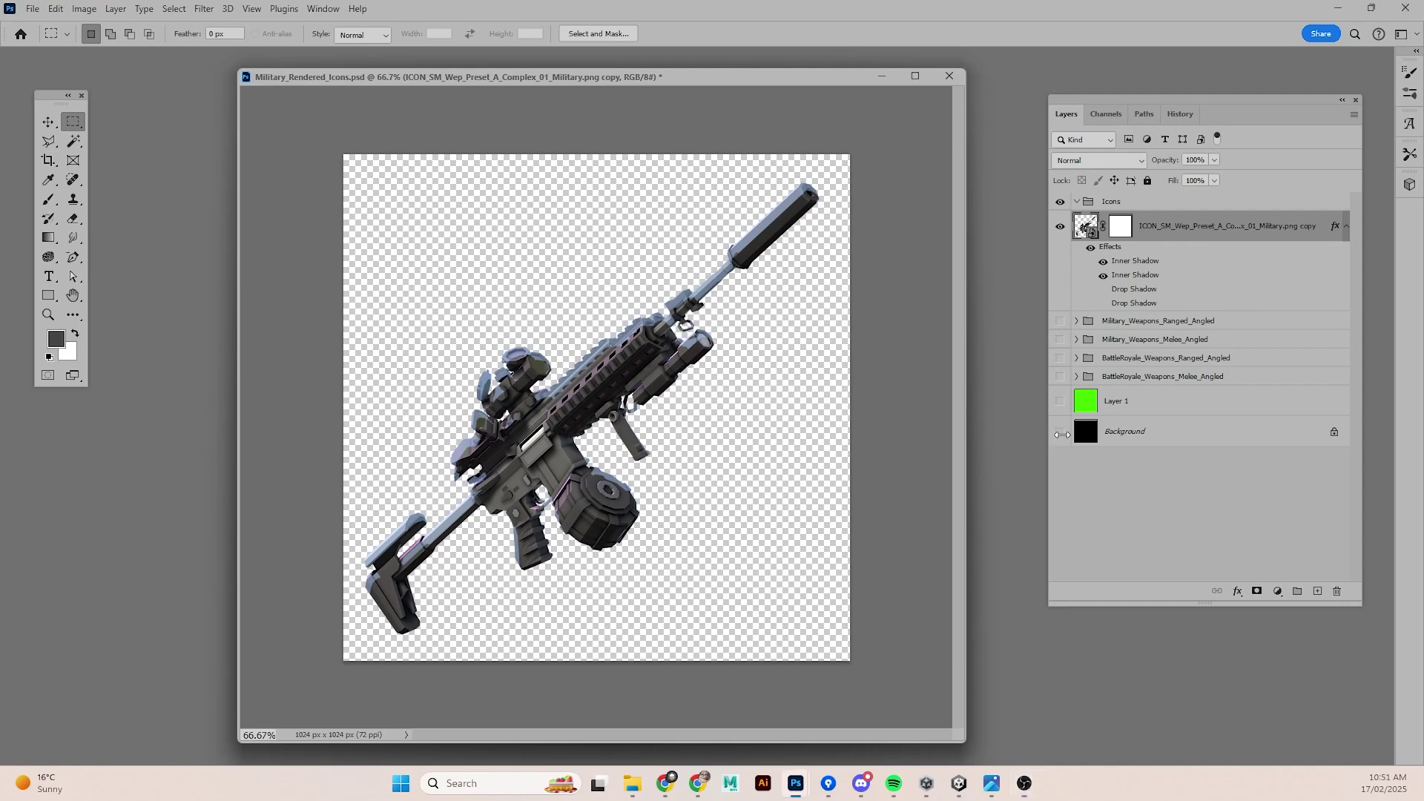
- Show the black Background layer and compare the rifle icon with and without its layer effects, leaving the effects hidden
click(1059, 432)
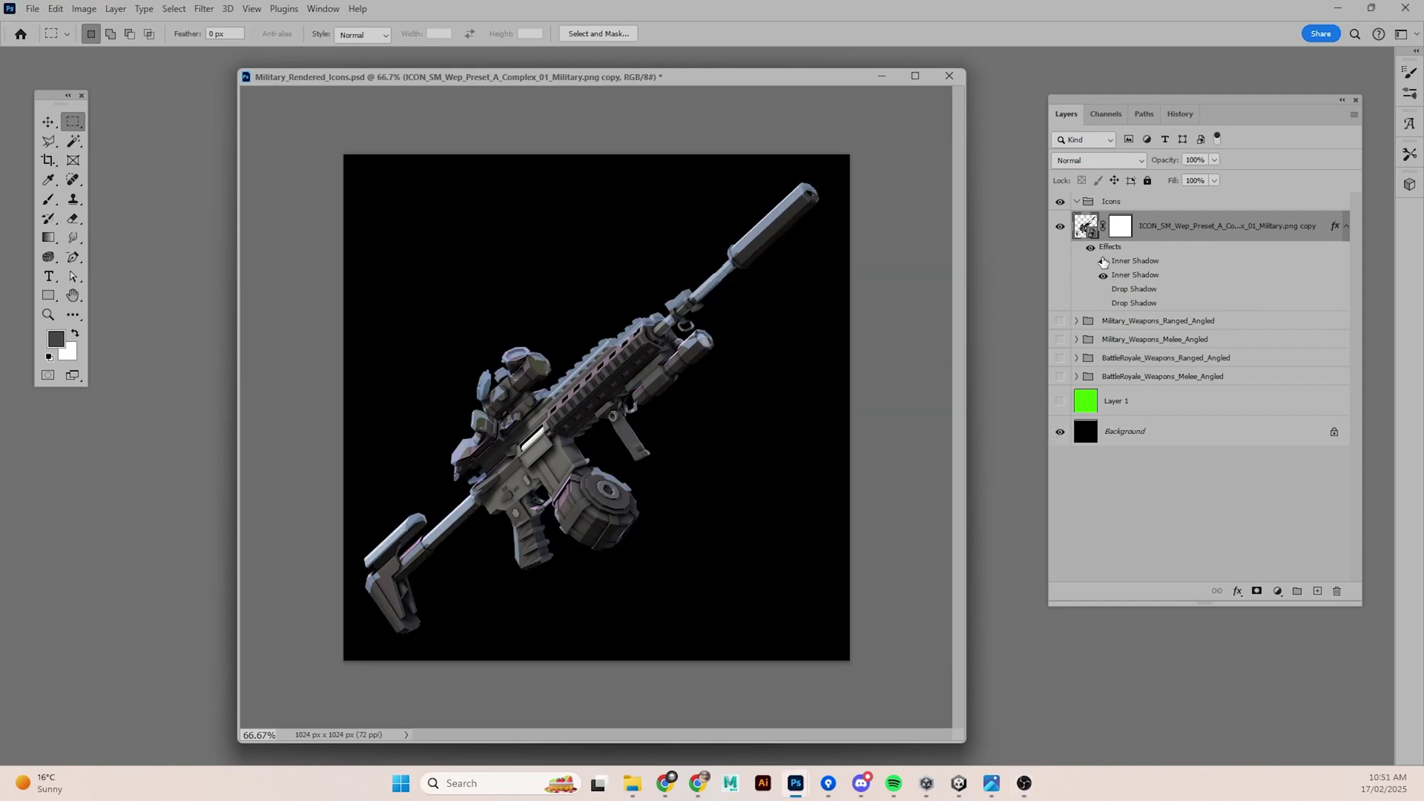
click(1090, 248)
click(1090, 247)
click(1090, 248)
click(1089, 253)
click(1088, 253)
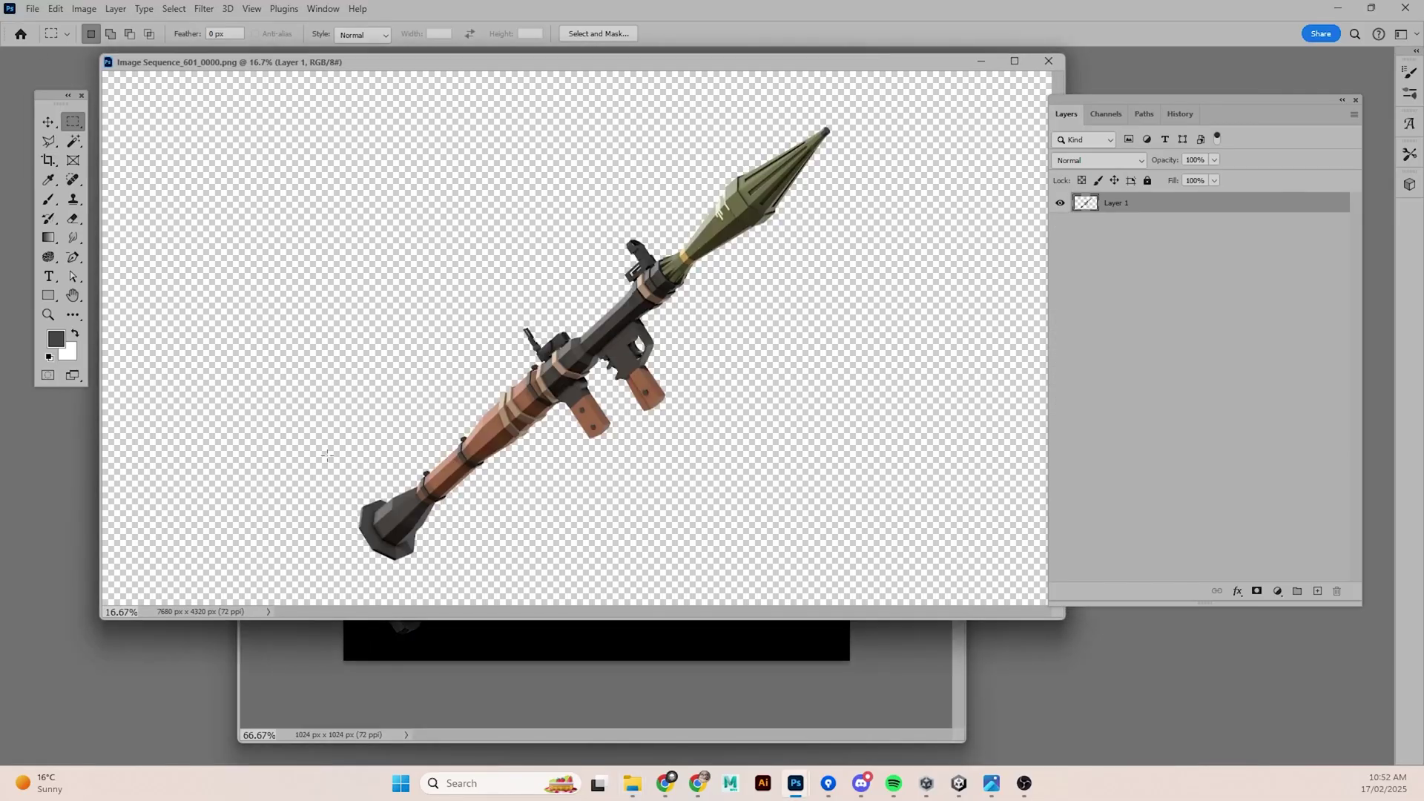
- Select the RPG's outline from its layer and crop Image Sequence_601_0000.png to that selection
ctrl+click(1086, 205)
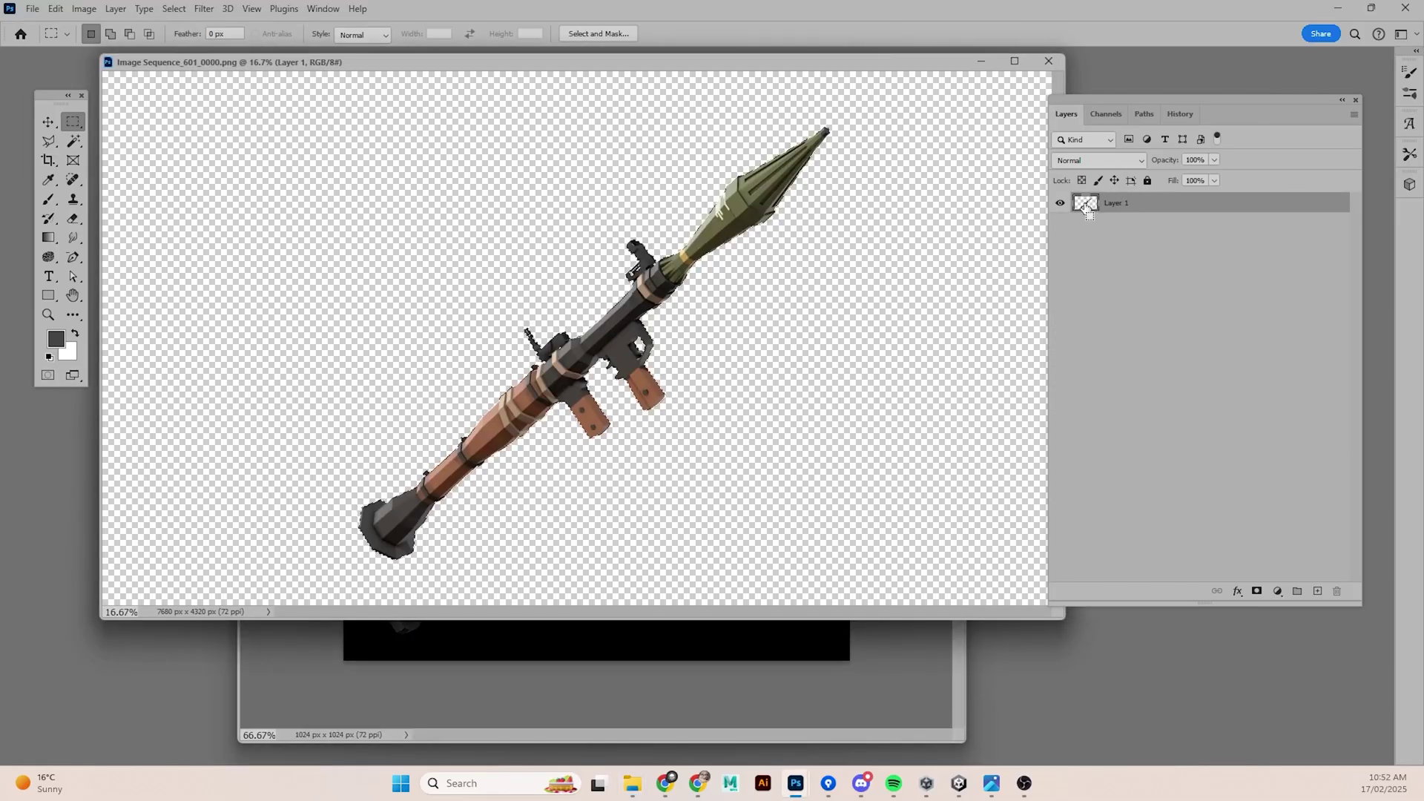
click(84, 8)
click(91, 165)
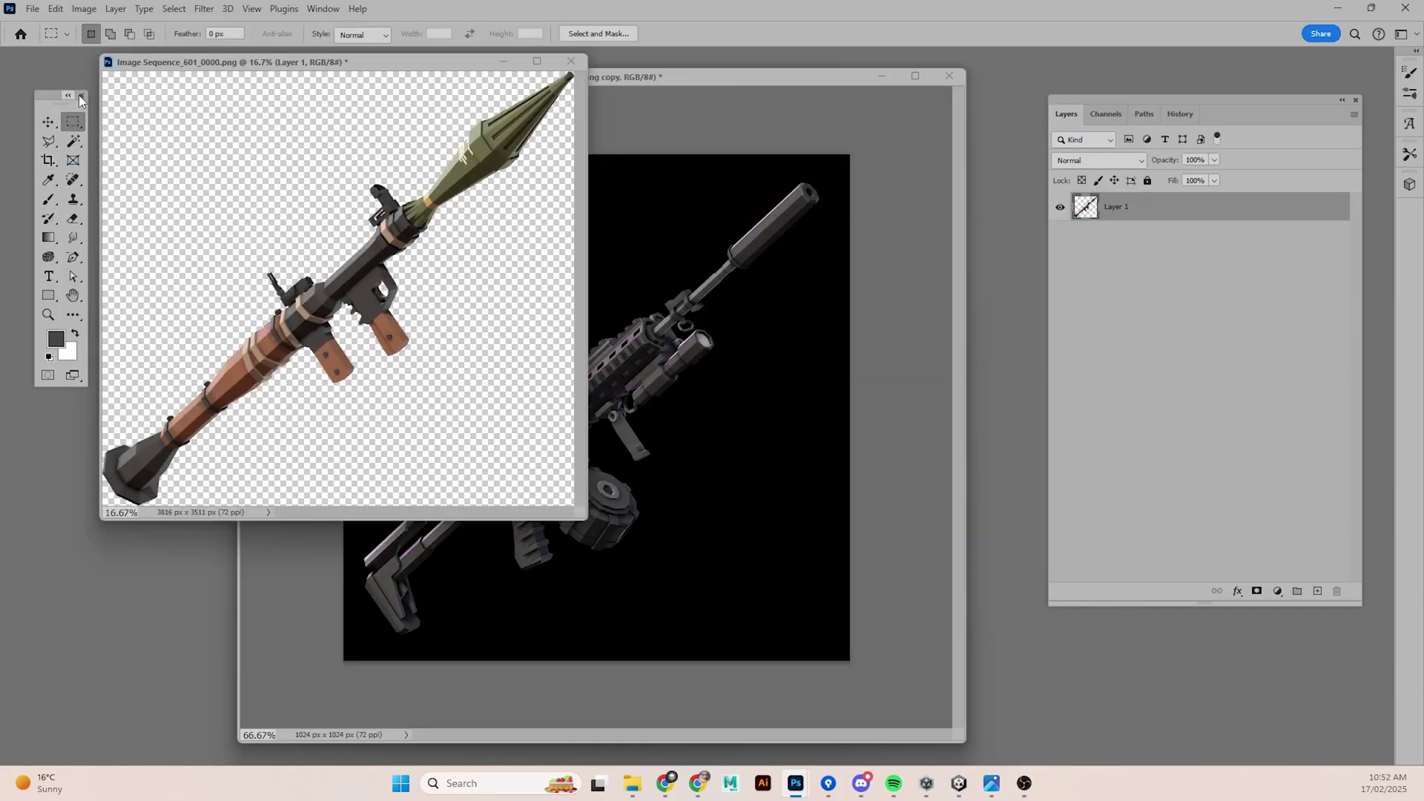
- Copy the cropped RPG render into Military_Rendered_Icons.psd as a new layer above the rifle icon
click(48, 121)
drag(341, 284, 638, 423)
key(ctrl+minus)
key(ctrl+minus)
key(ctrl+minus)
key(ctrl+minus)
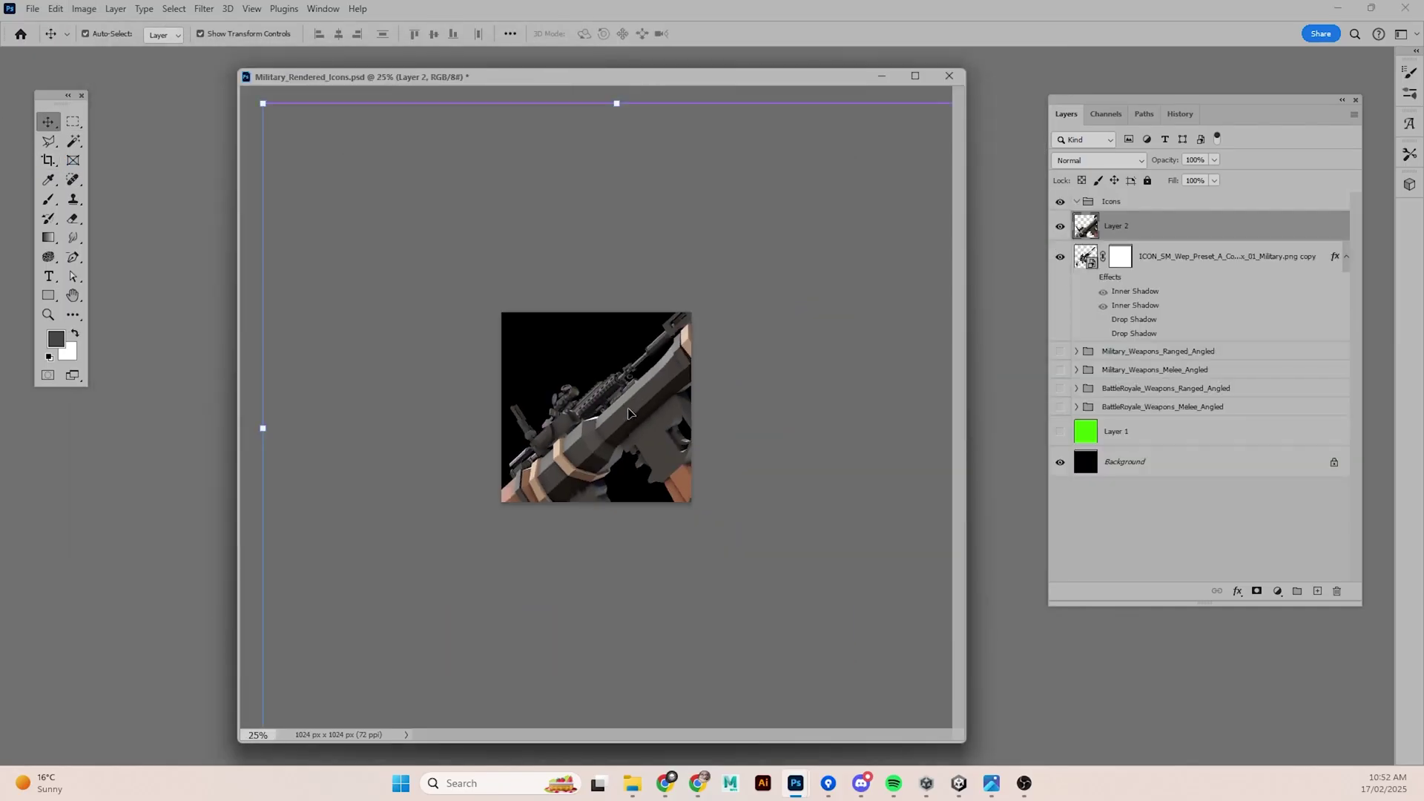
- Scale the oversized RPG layer down proportionally about its centre
alt+drag(847, 203, 699, 302)
key(Return)
key(ctrl+plus)
key(ctrl+plus)
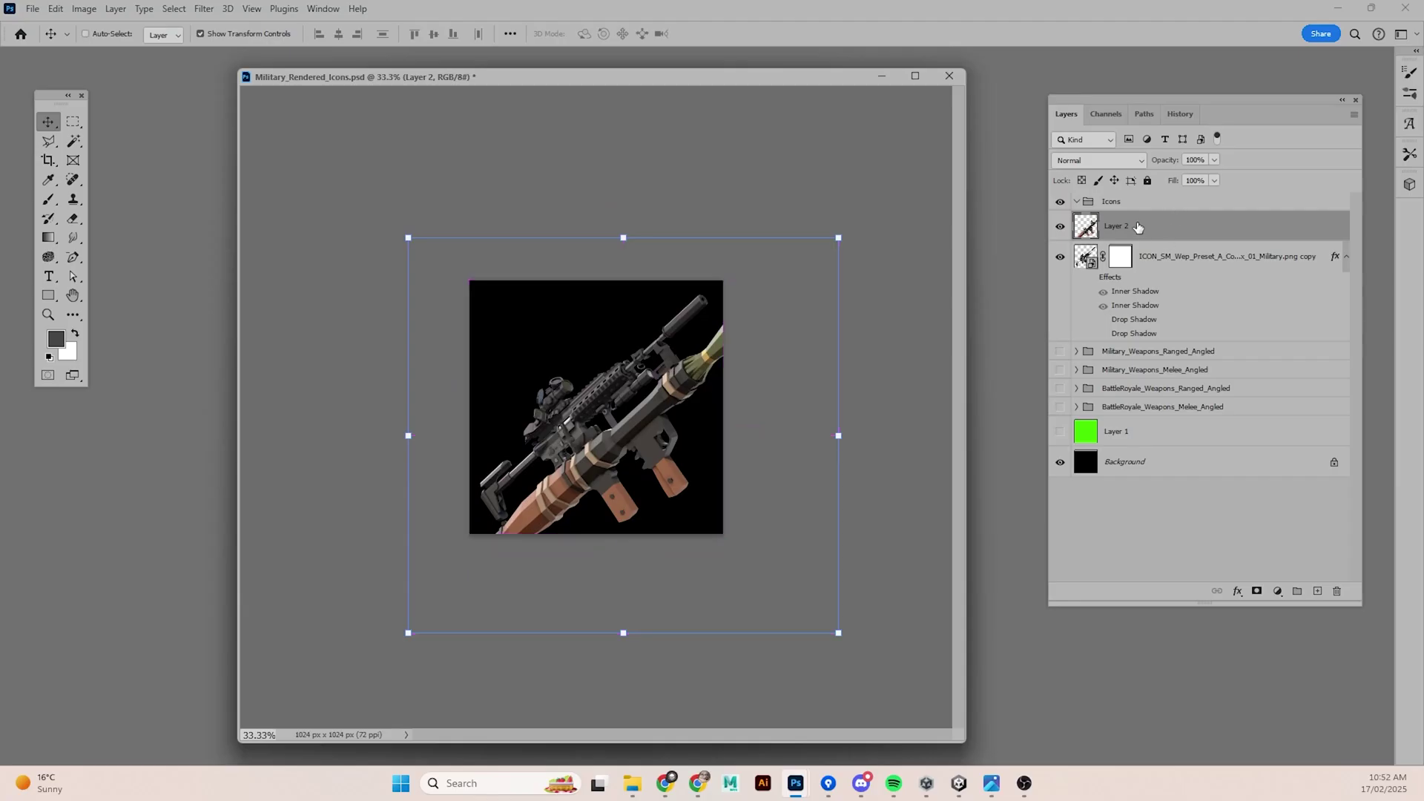
- Convert the RPG layer to a smart object and scale it to 57%
right_click(1146, 249)
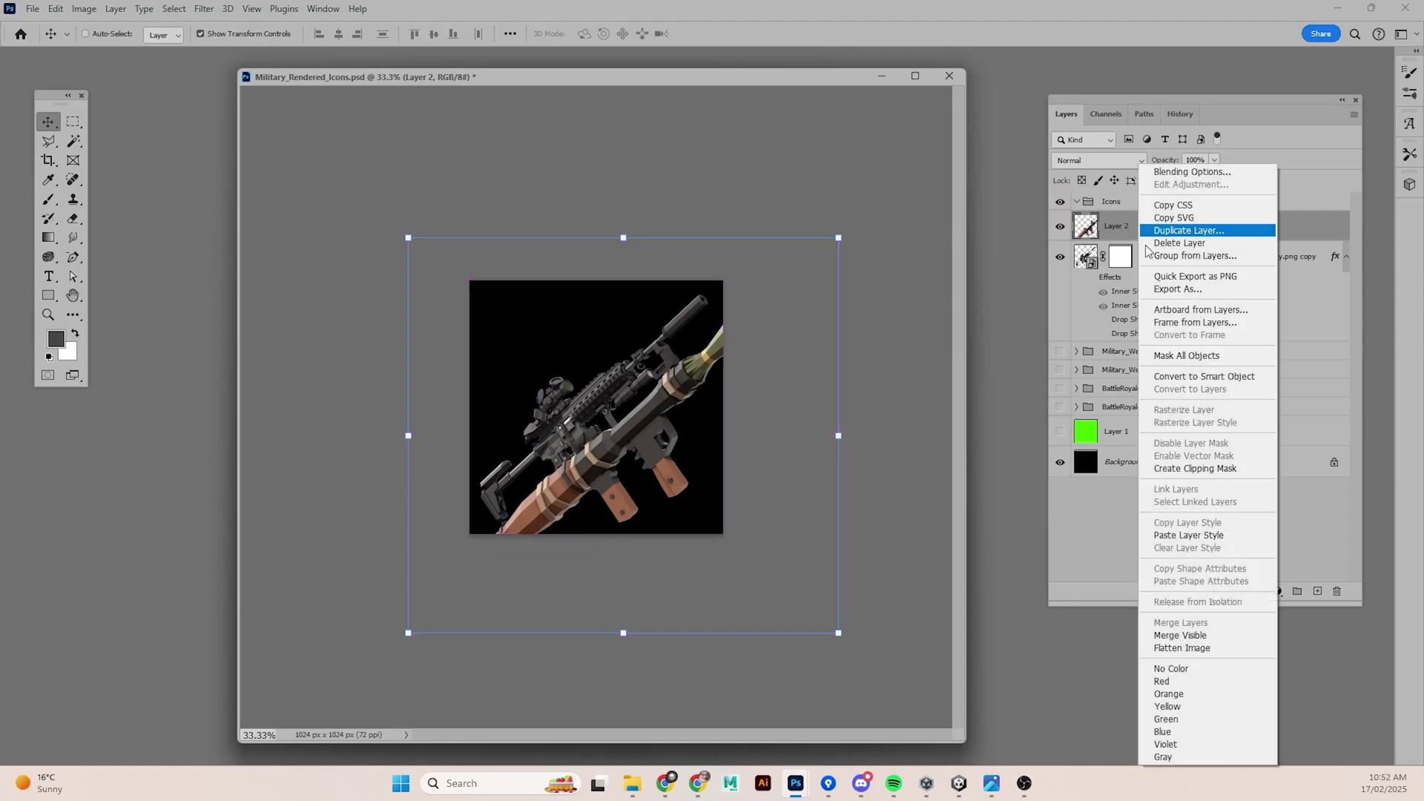
click(1180, 376)
drag(839, 237, 776, 281)
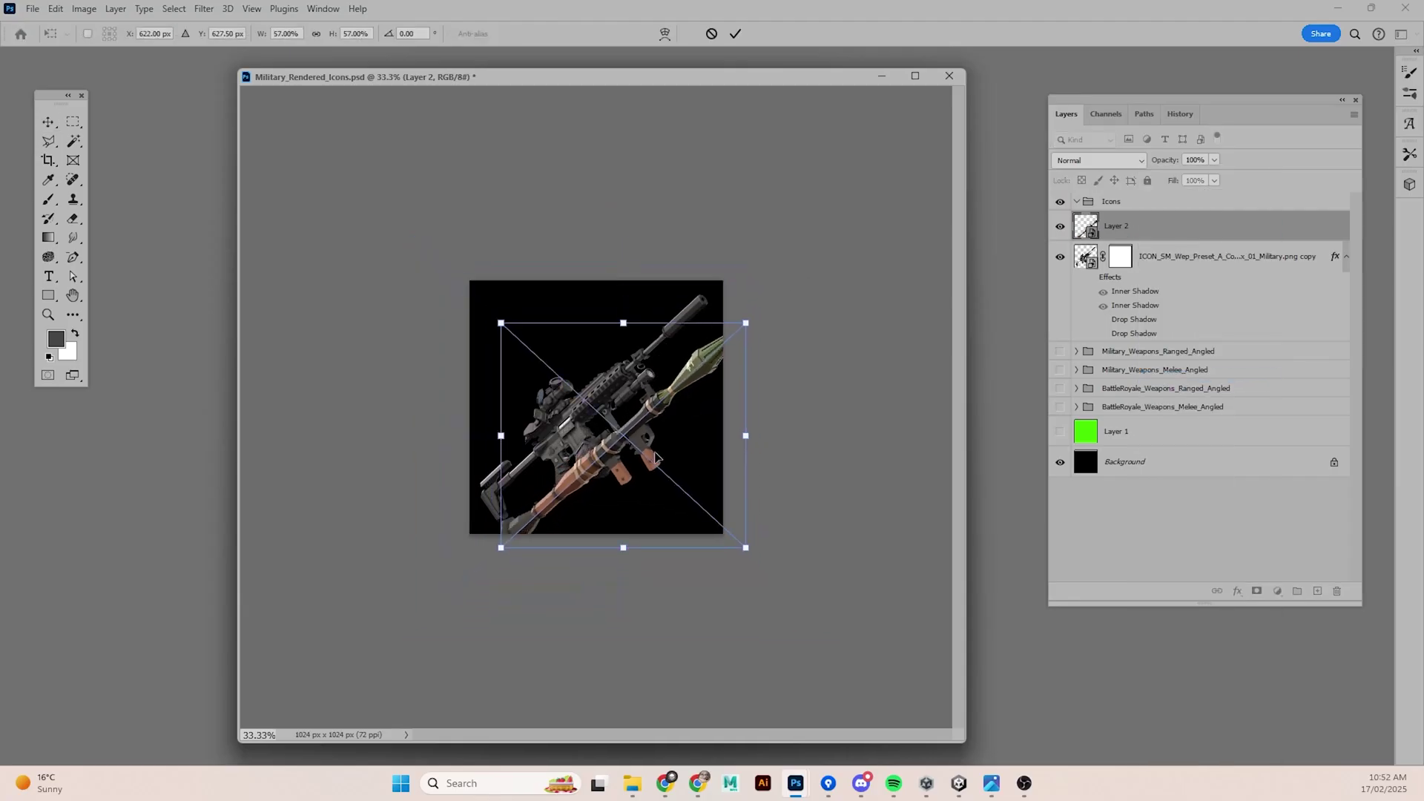
key(Return)
- Move the RPG over the rifle and scale it down slightly to match the rifle's extent within the icon canvas
mouse_move(572, 413)
mouse_down()
mouse_move(586, 426)
mouse_move(575, 413)
mouse_up()
key(ctrl+t)
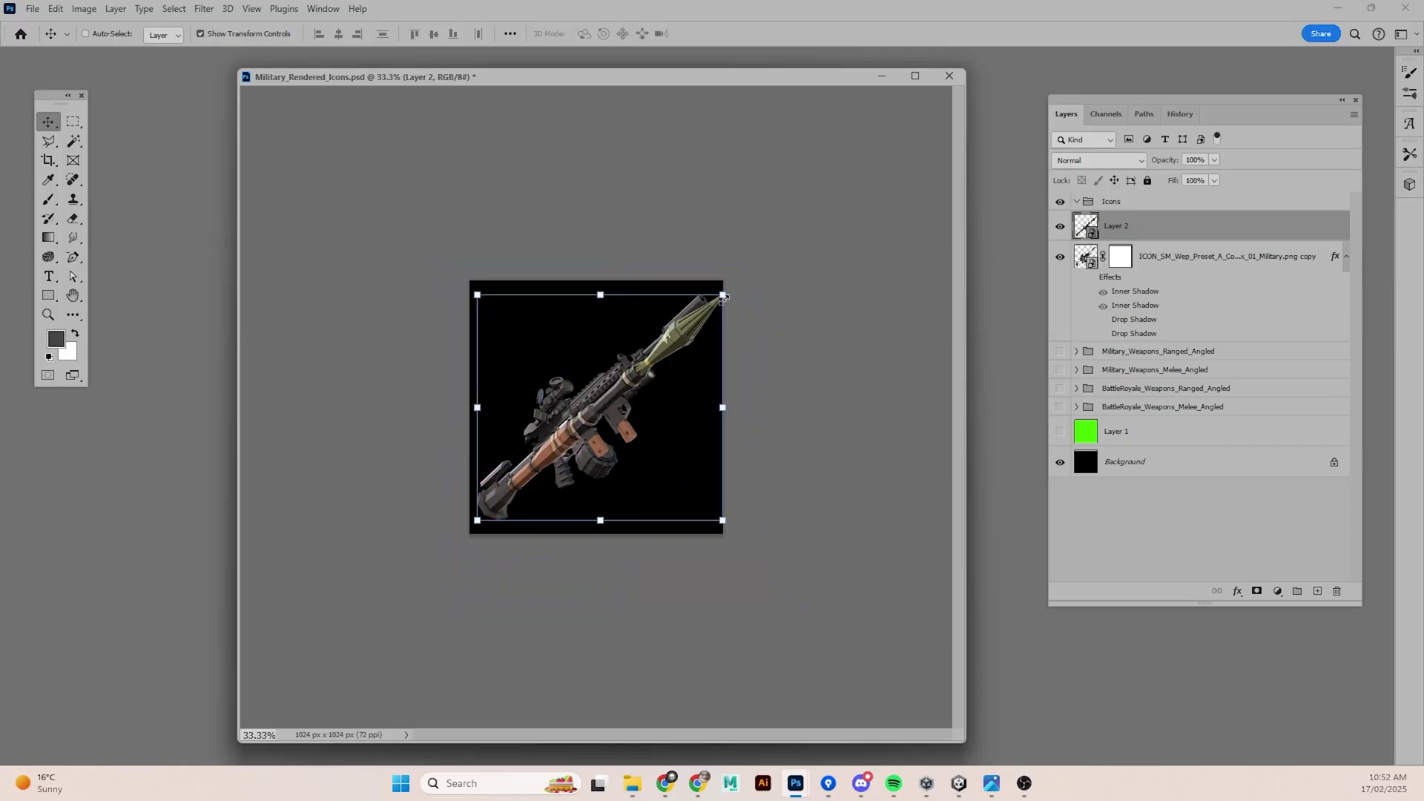
drag(722, 288, 704, 313)
key(Return)
drag(569, 348, 571, 334)
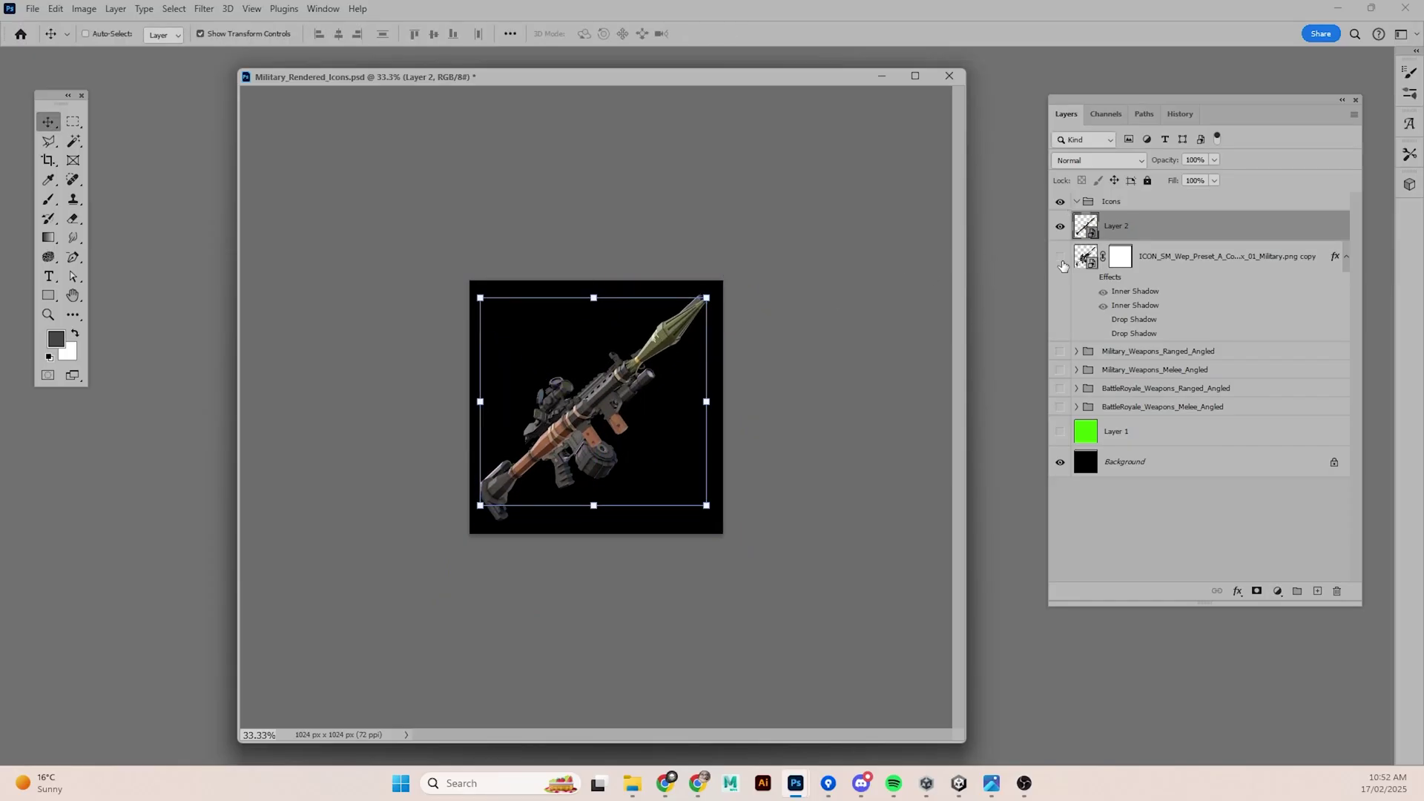
- Hide the rifle layer and the black Background so the RPG sits alone on transparency
click(1060, 259)
click(1060, 259)
click(1061, 461)
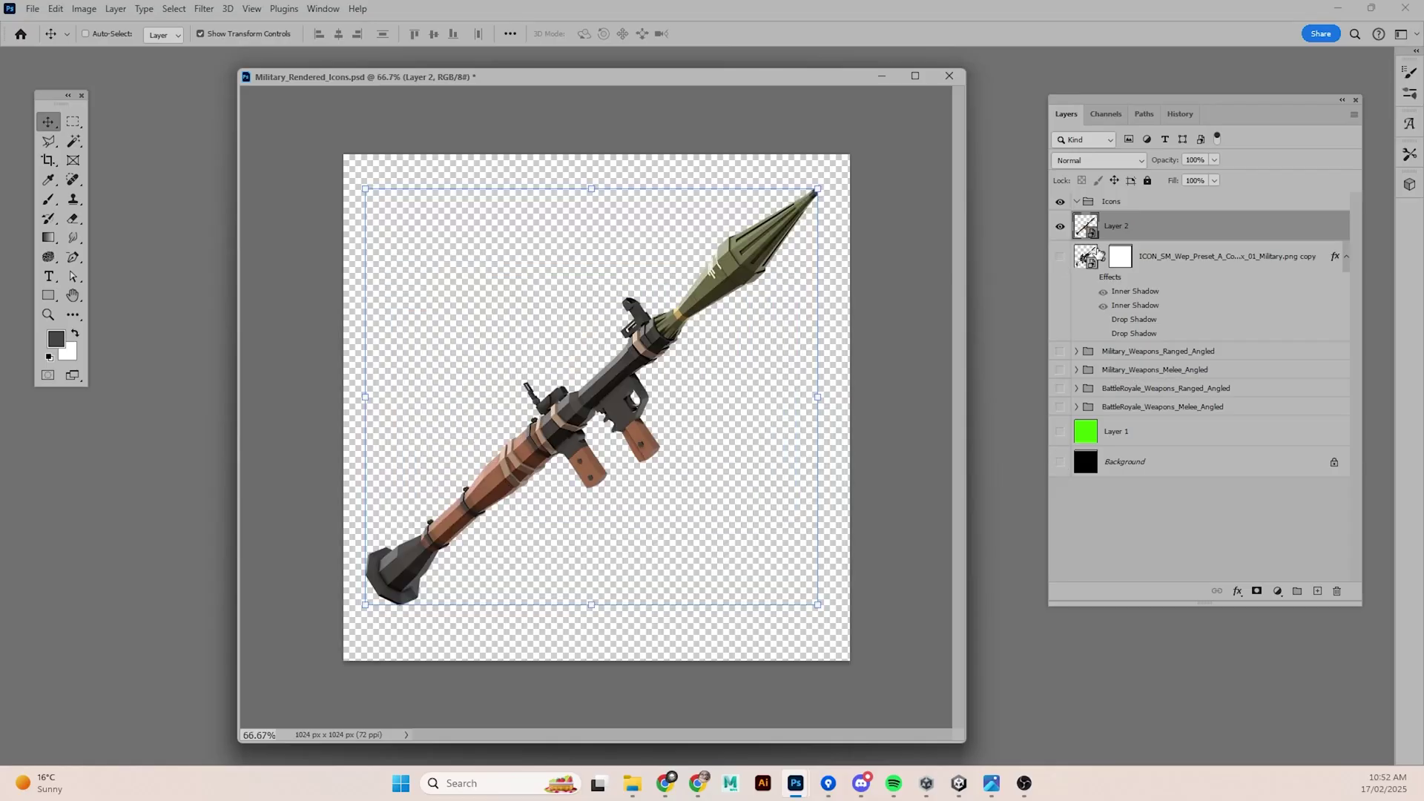
click(1061, 258)
key(ctrl+plus)
key(ctrl+plus)
- Show the rifle layer in place of the RPG and inspect the settings and colour of its first Inner Shadow
click(1060, 258)
click(1060, 227)
click(1145, 295)
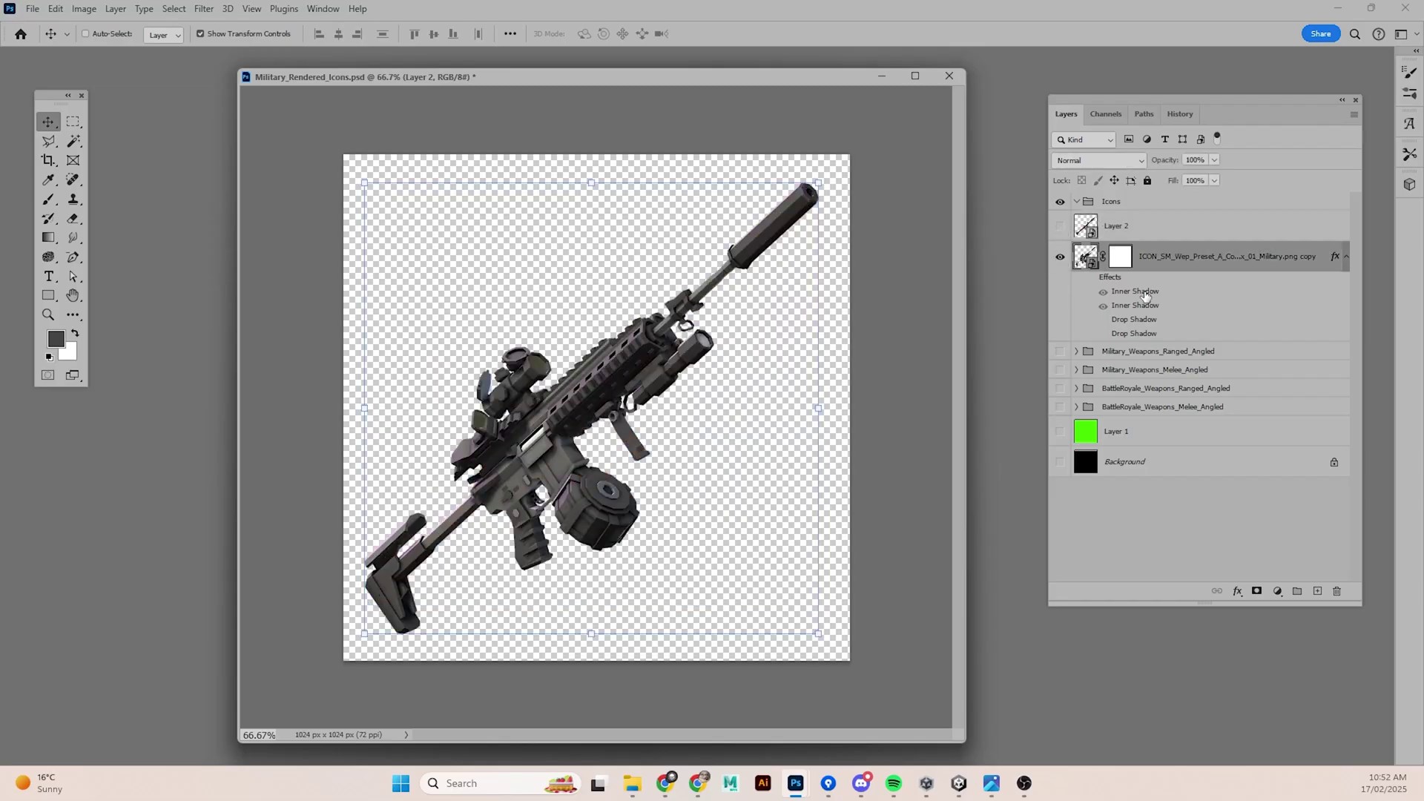
double_click(1145, 296)
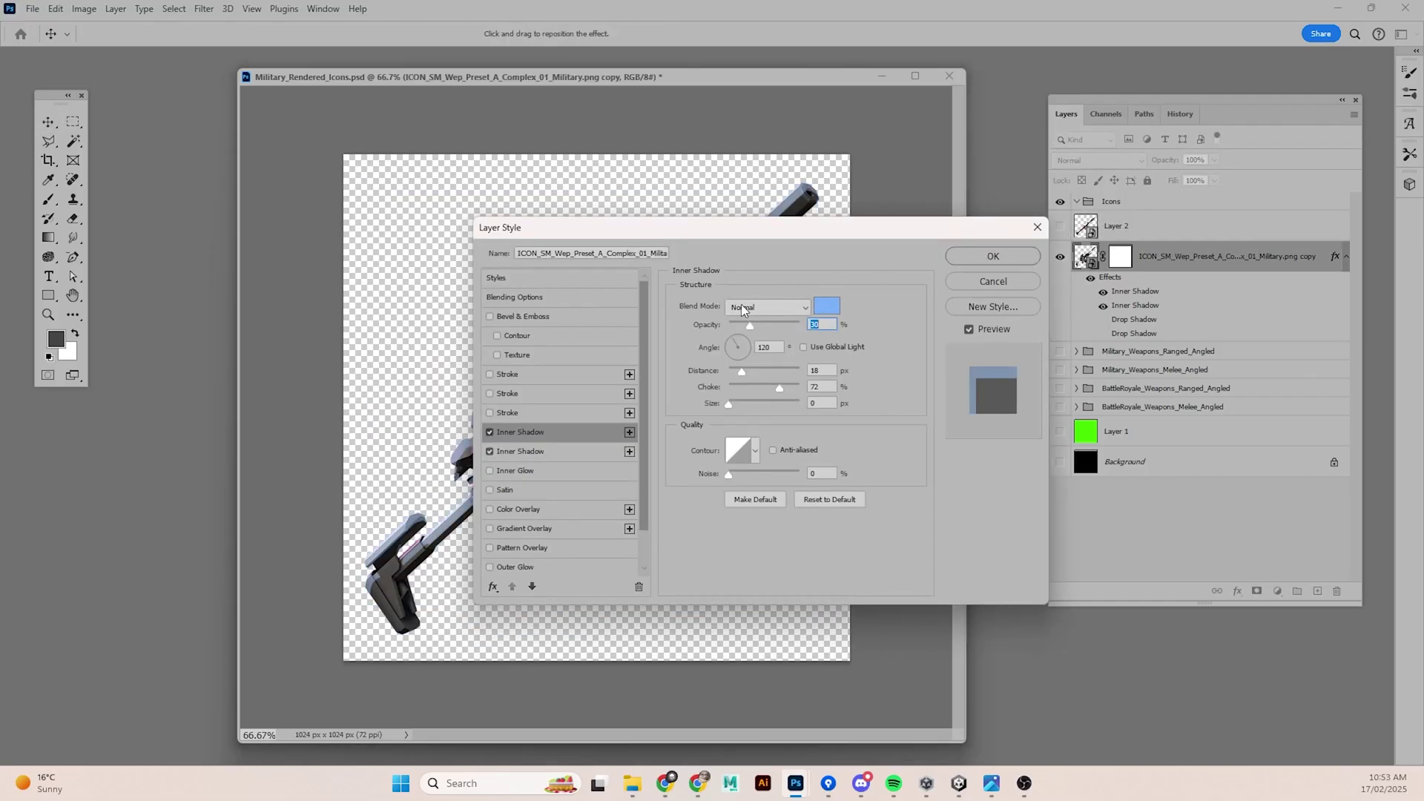
click(827, 306)
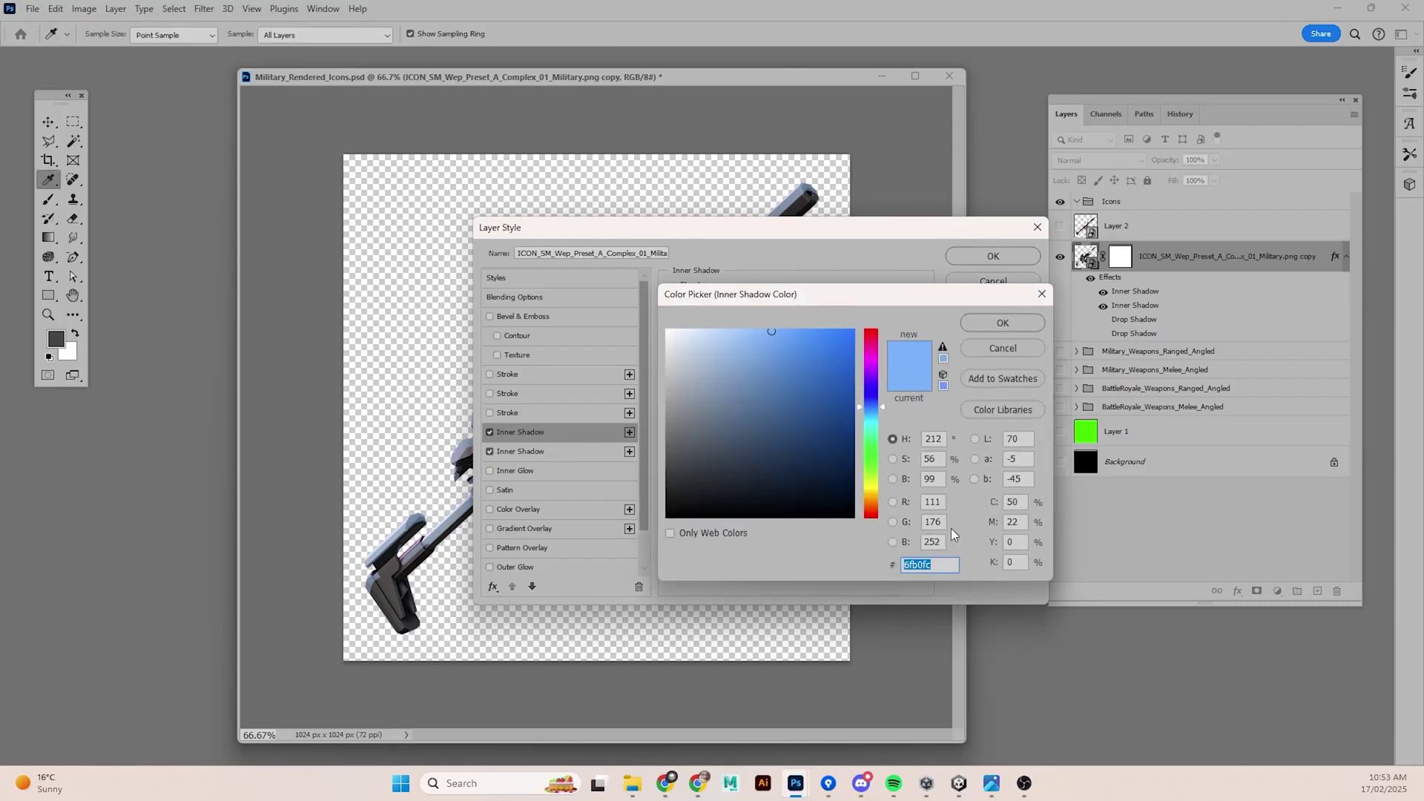
click(1003, 349)
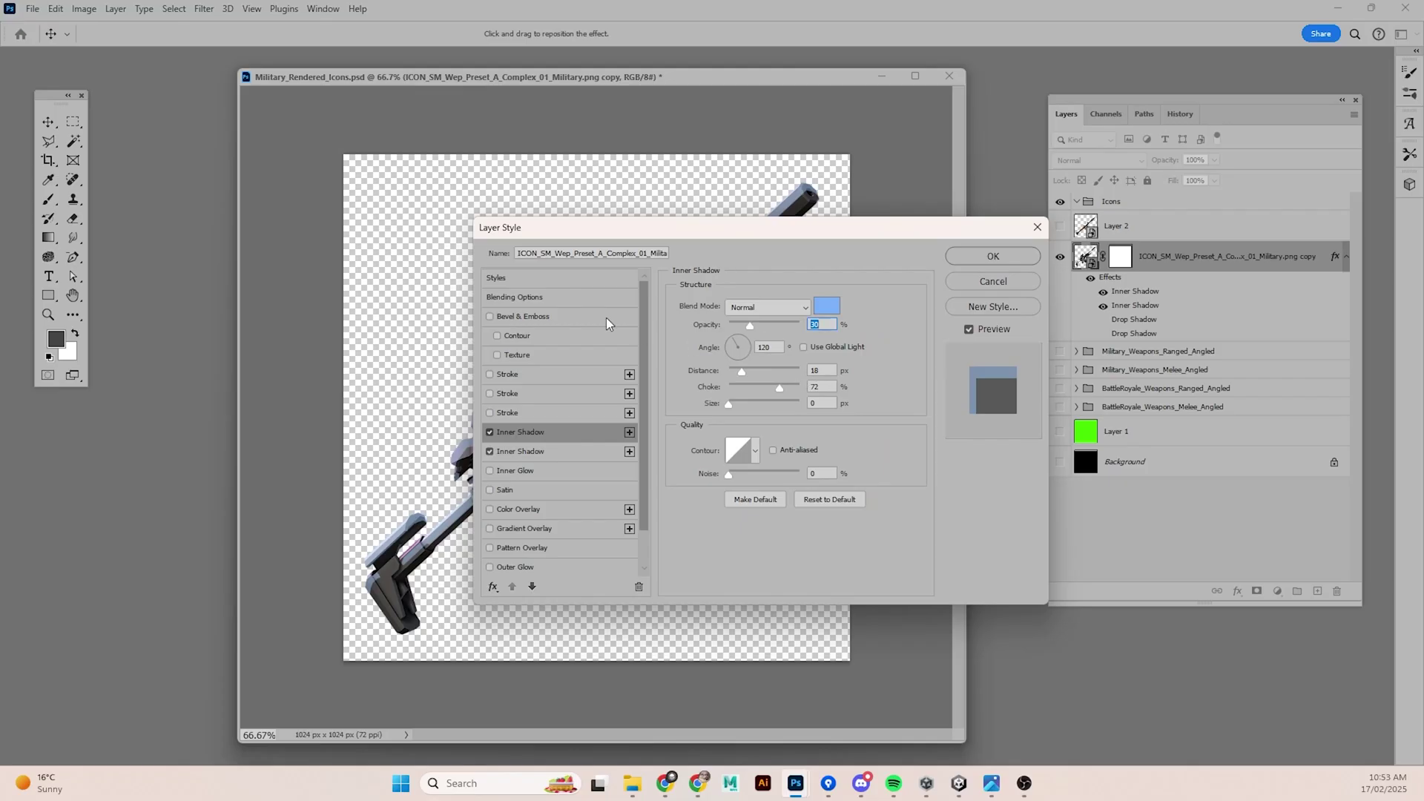
- Review the second Inner Shadow's blend mode and colour, and apply the rifle's layer style with both inner shadows enabled
drag(646, 229, 815, 206)
click(724, 429)
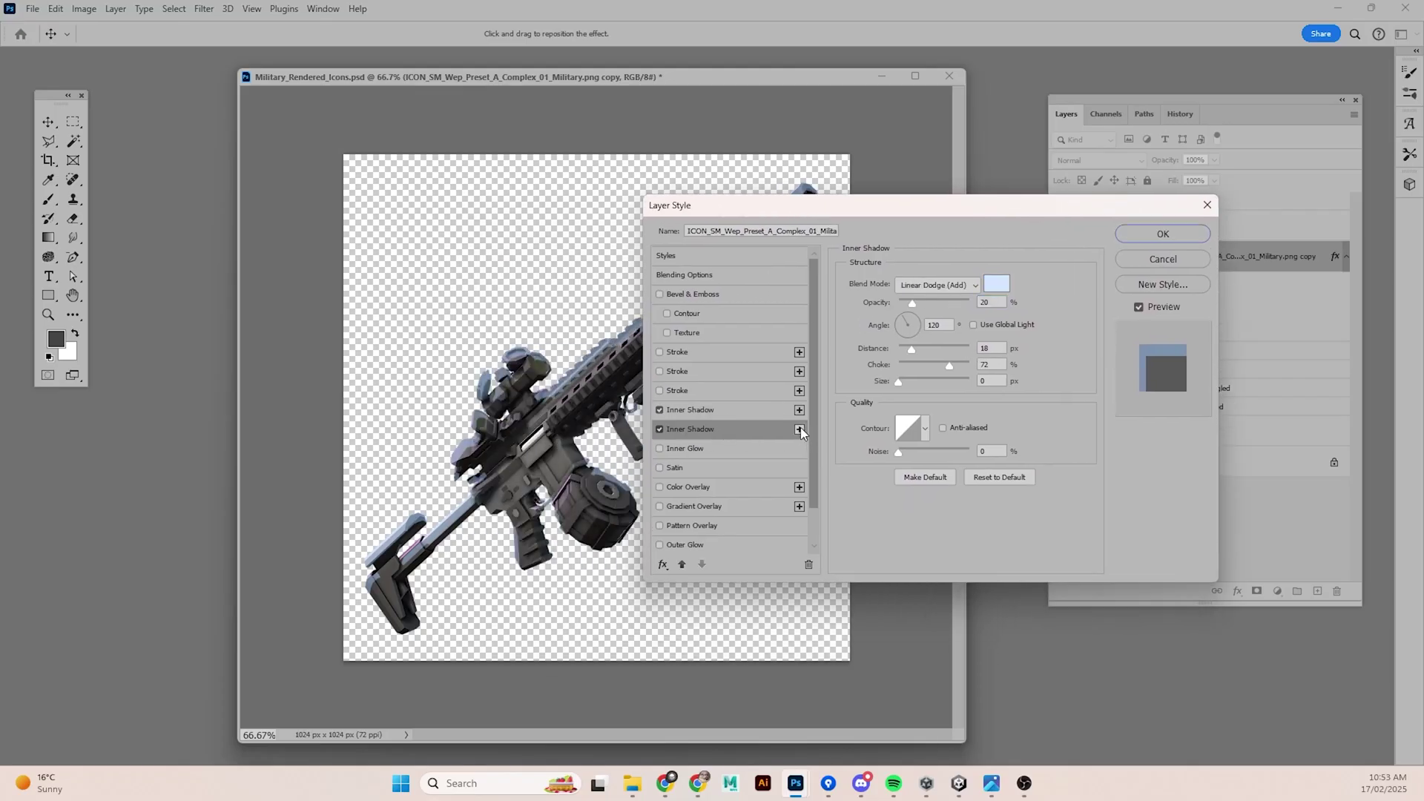
click(959, 286)
click(856, 271)
click(997, 284)
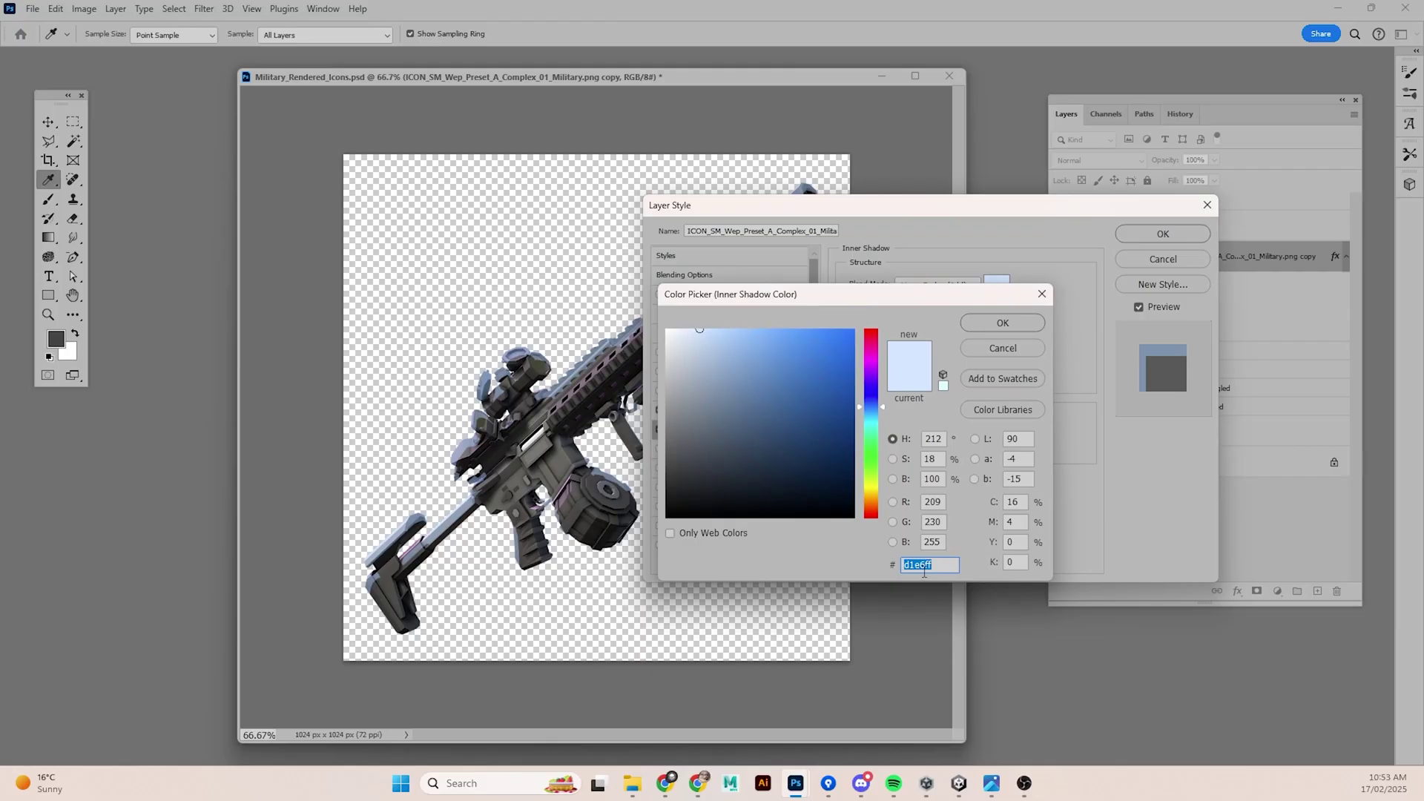
click(1014, 343)
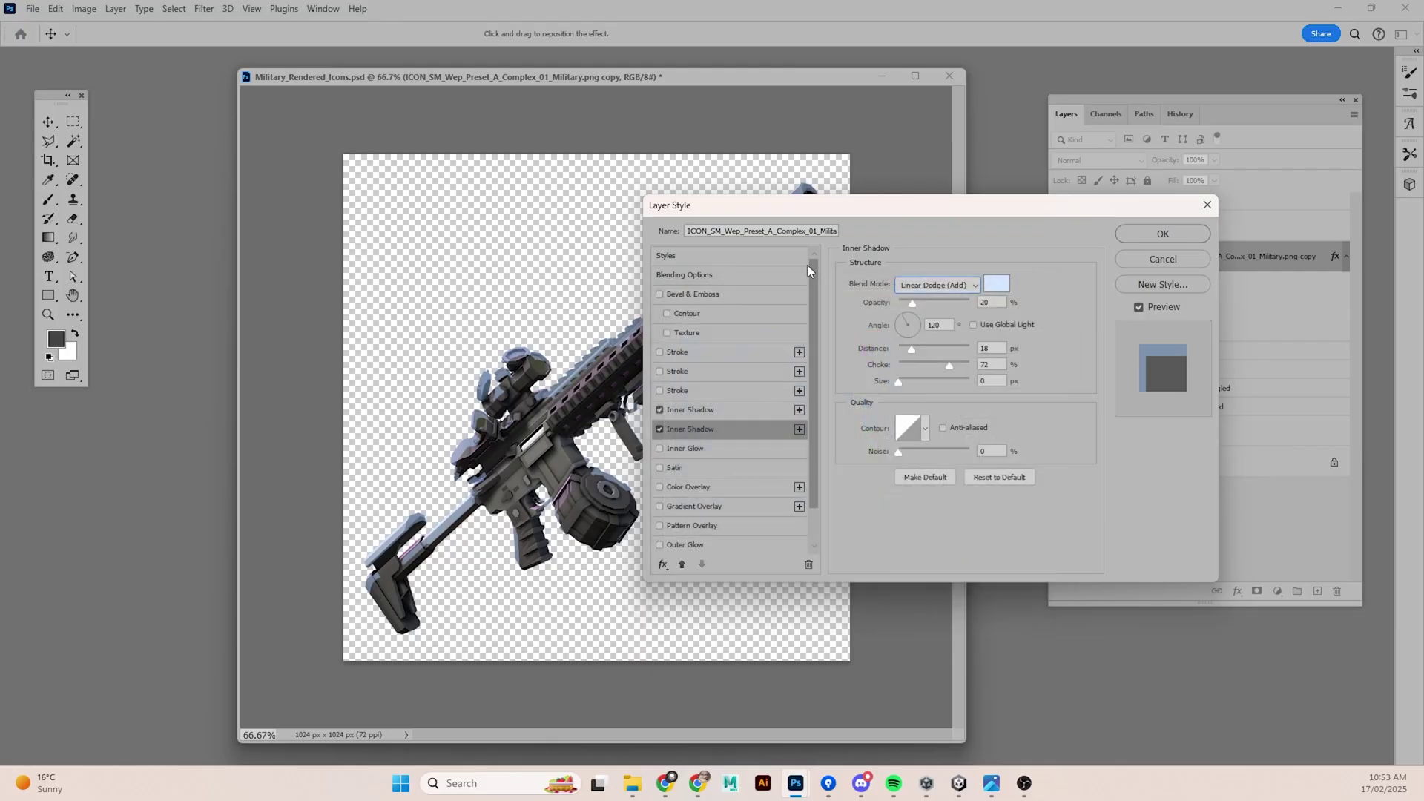
click(1163, 234)
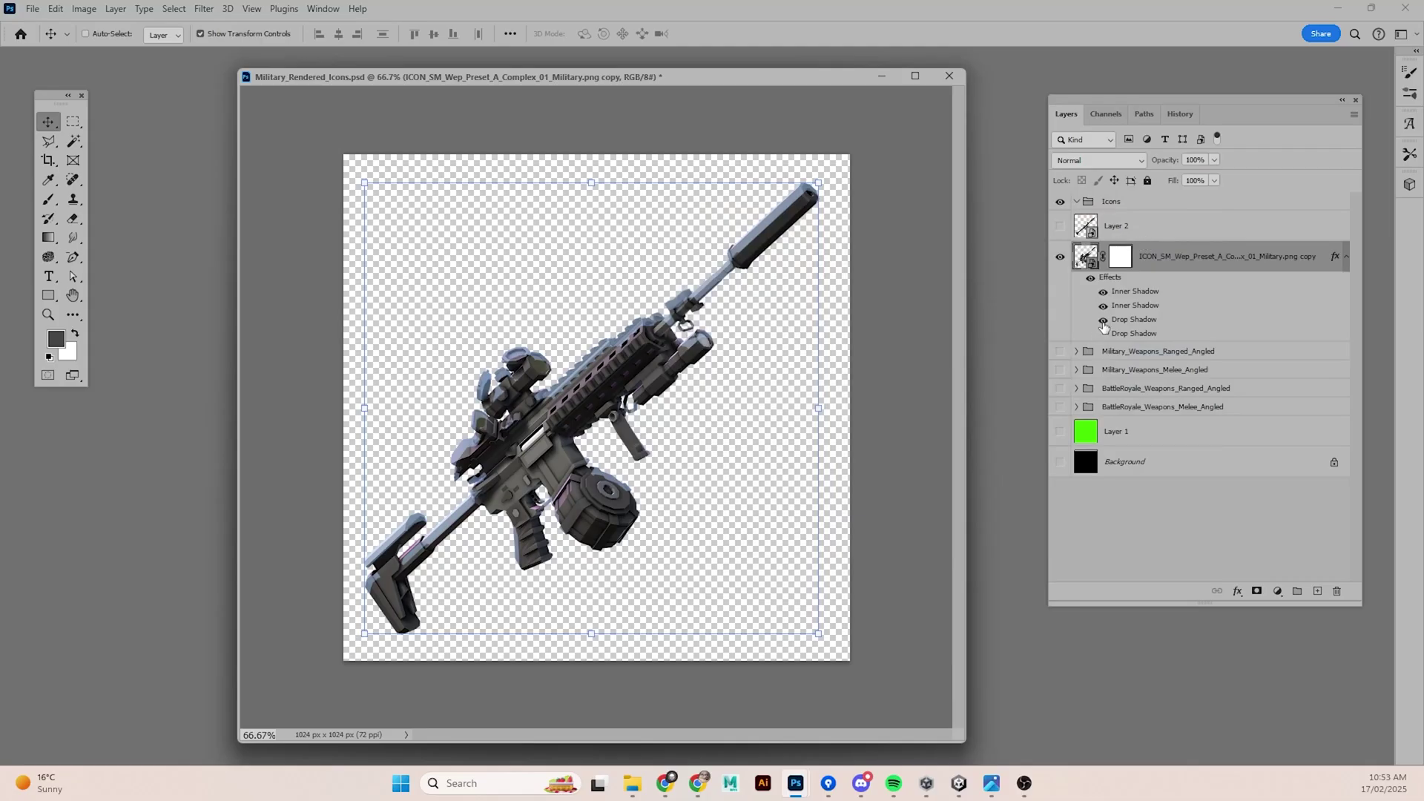
- Preview the rifle with its two Drop Shadow effects switched on, and switch both off again
click(1104, 333)
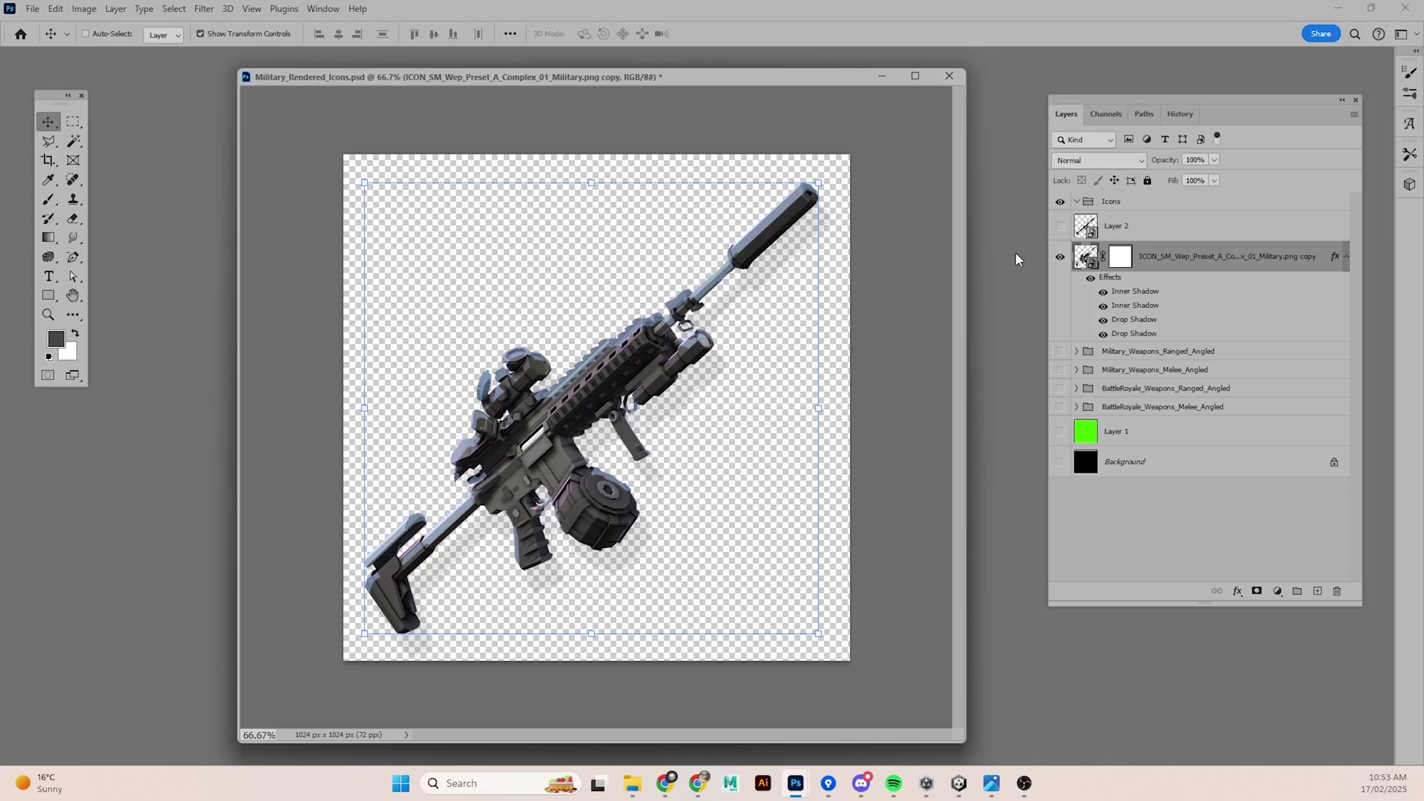
click(1104, 319)
click(1103, 333)
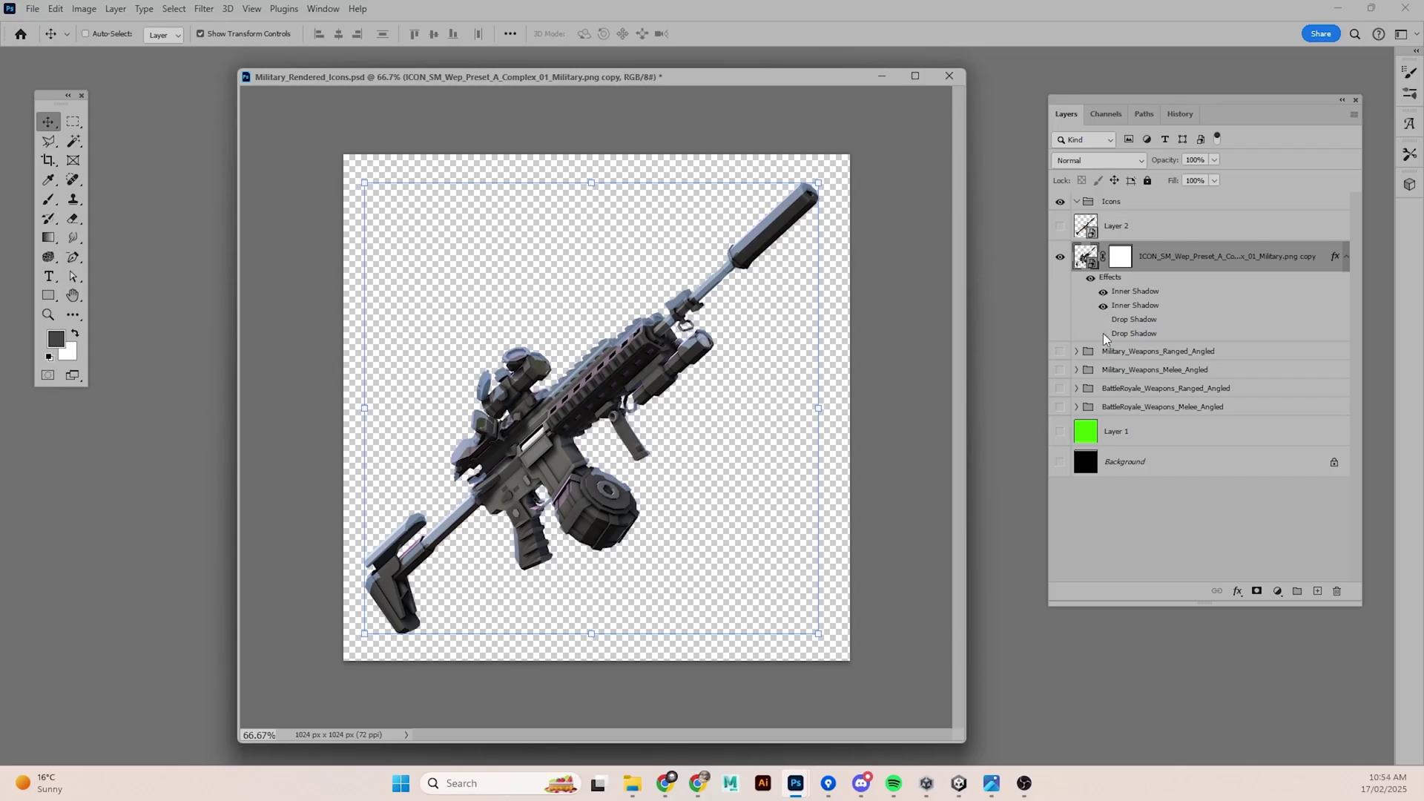
- Copy the rifle's layer style onto the RPG on Layer 2, with the RPG shown and the rifle hidden
right_click(1185, 259)
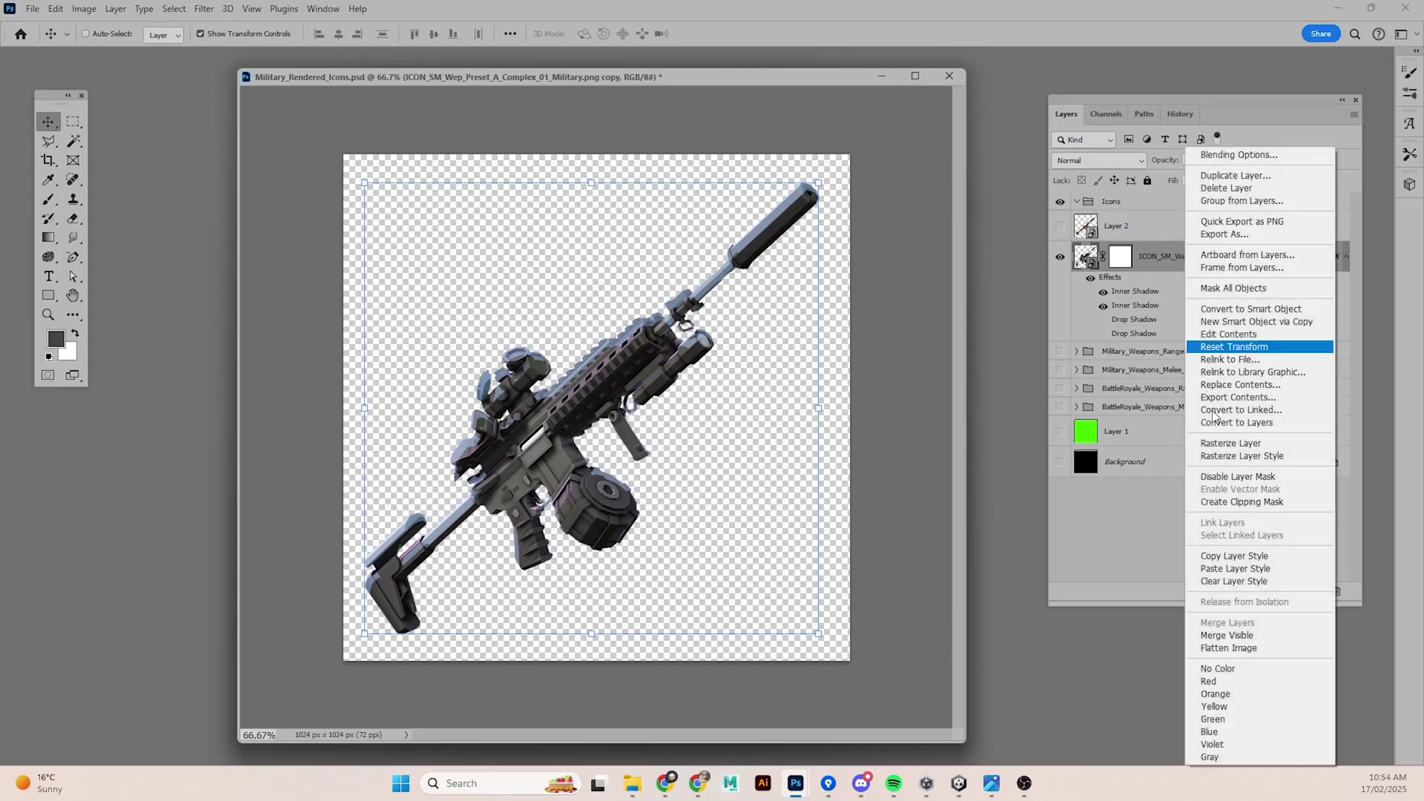
click(1224, 562)
click(1120, 226)
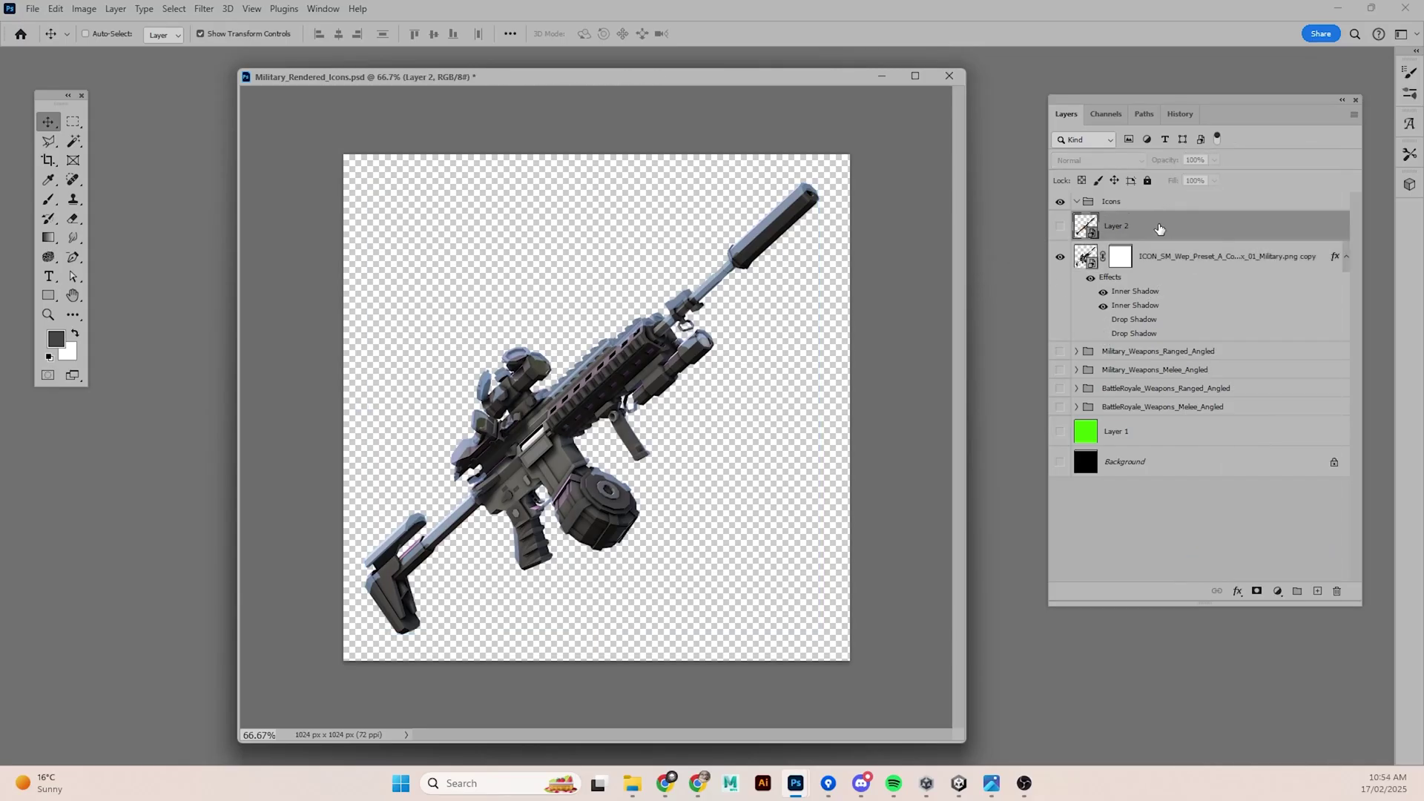
alt+click(1060, 227)
right_click(1131, 226)
click(1168, 568)
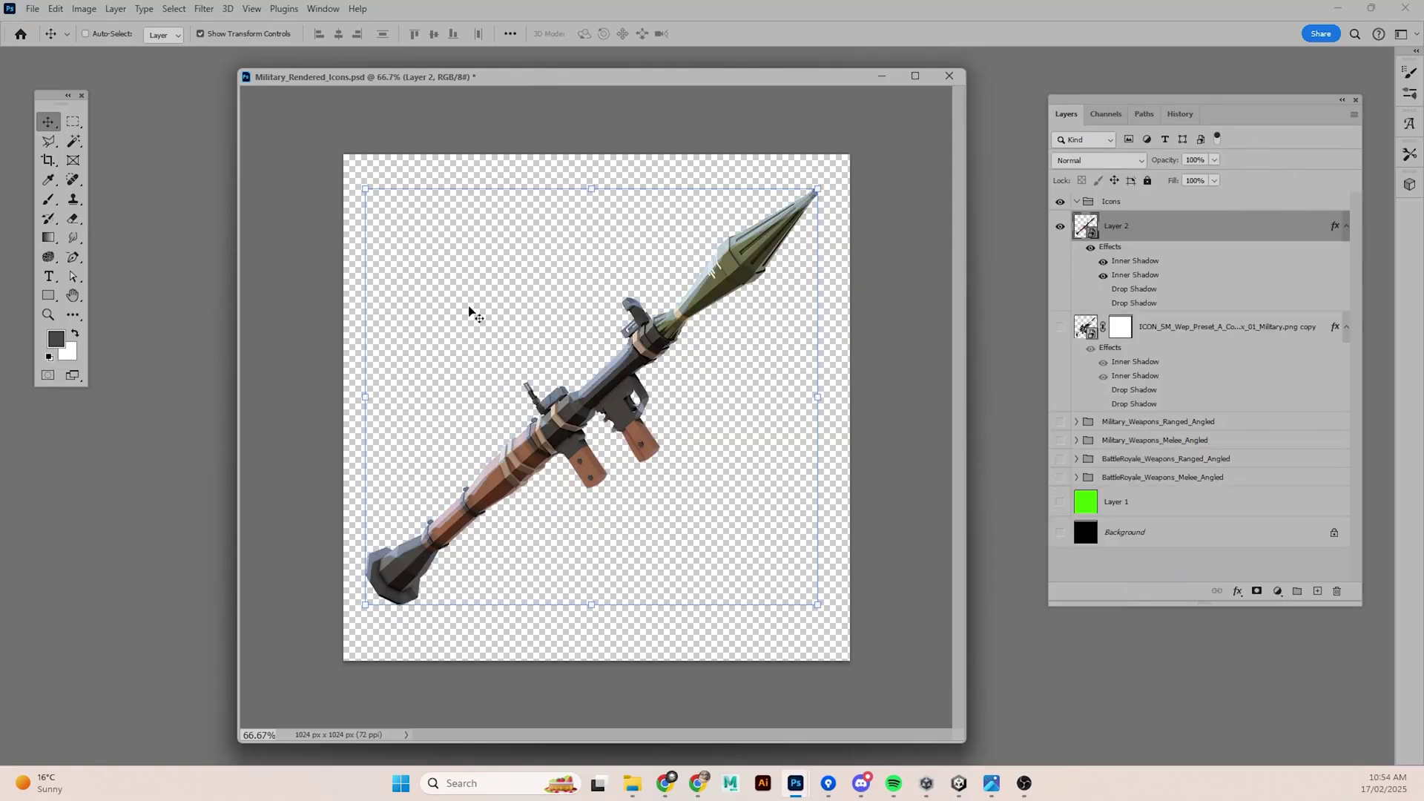
- Check the styled RPG against the green Layer 1 at 100% zoom, and hide the green layer again
key(m)
click(1060, 502)
key(ctrl+1)
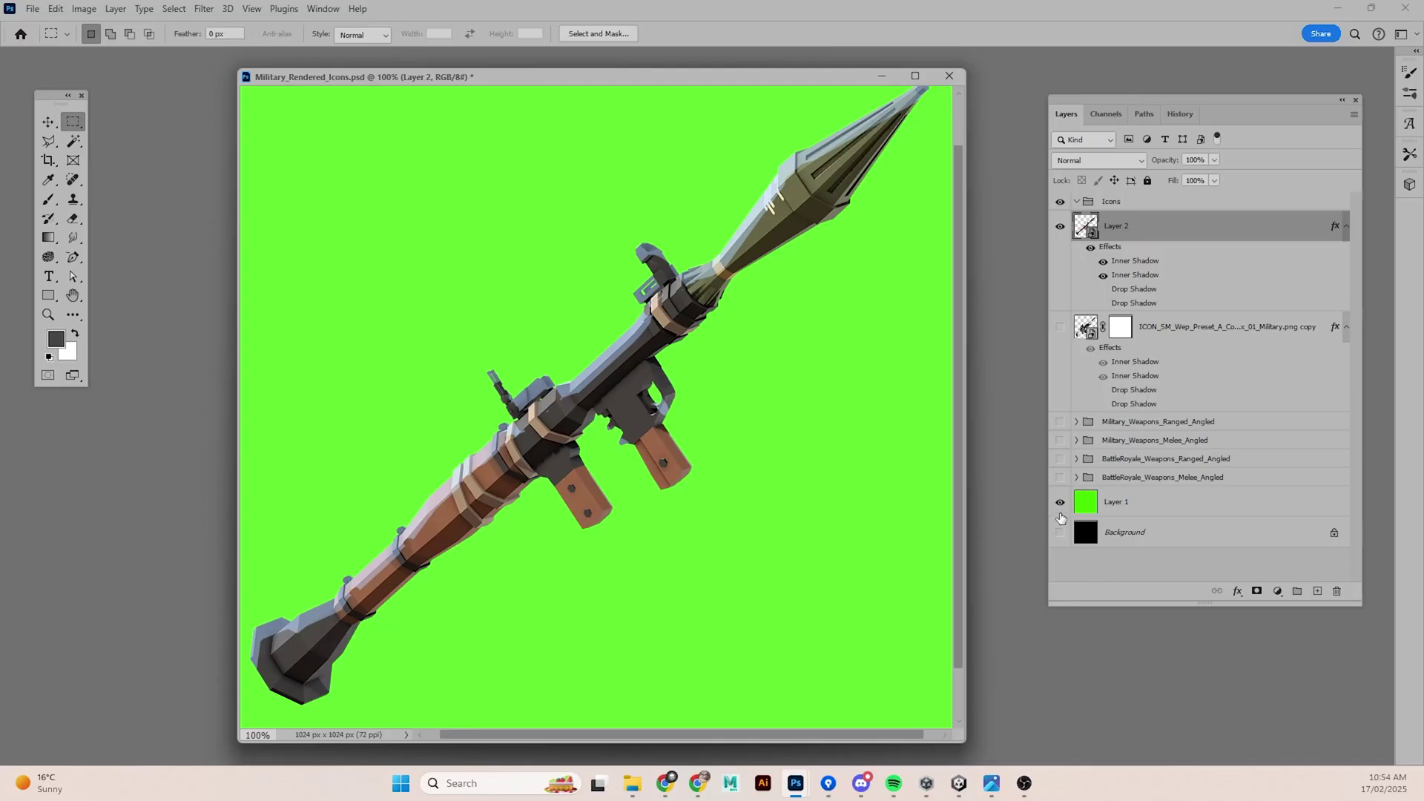
click(1060, 502)
key(ctrl+minus)
- Check the icon document's pixel dimensions in the Image Size settings without changing them
click(84, 8)
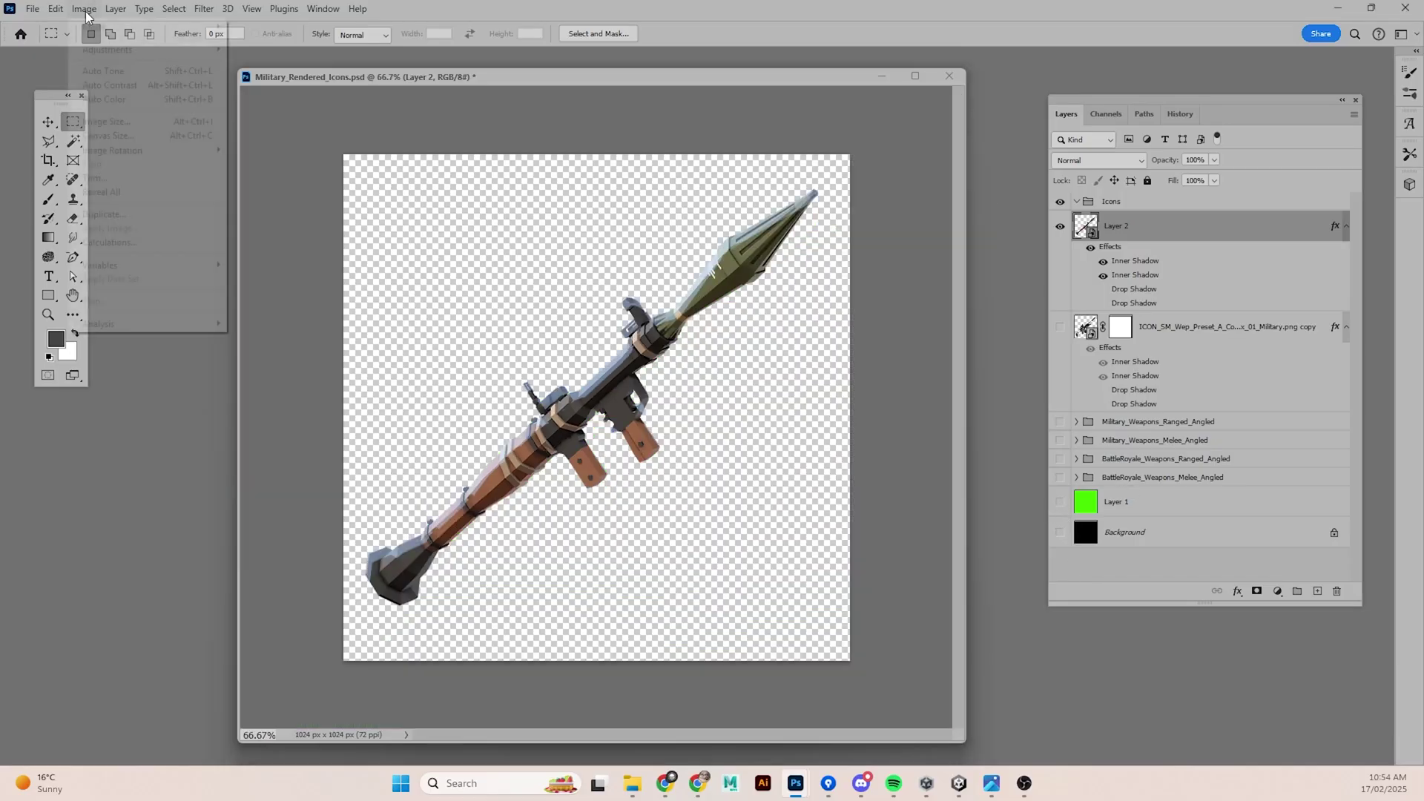
click(111, 122)
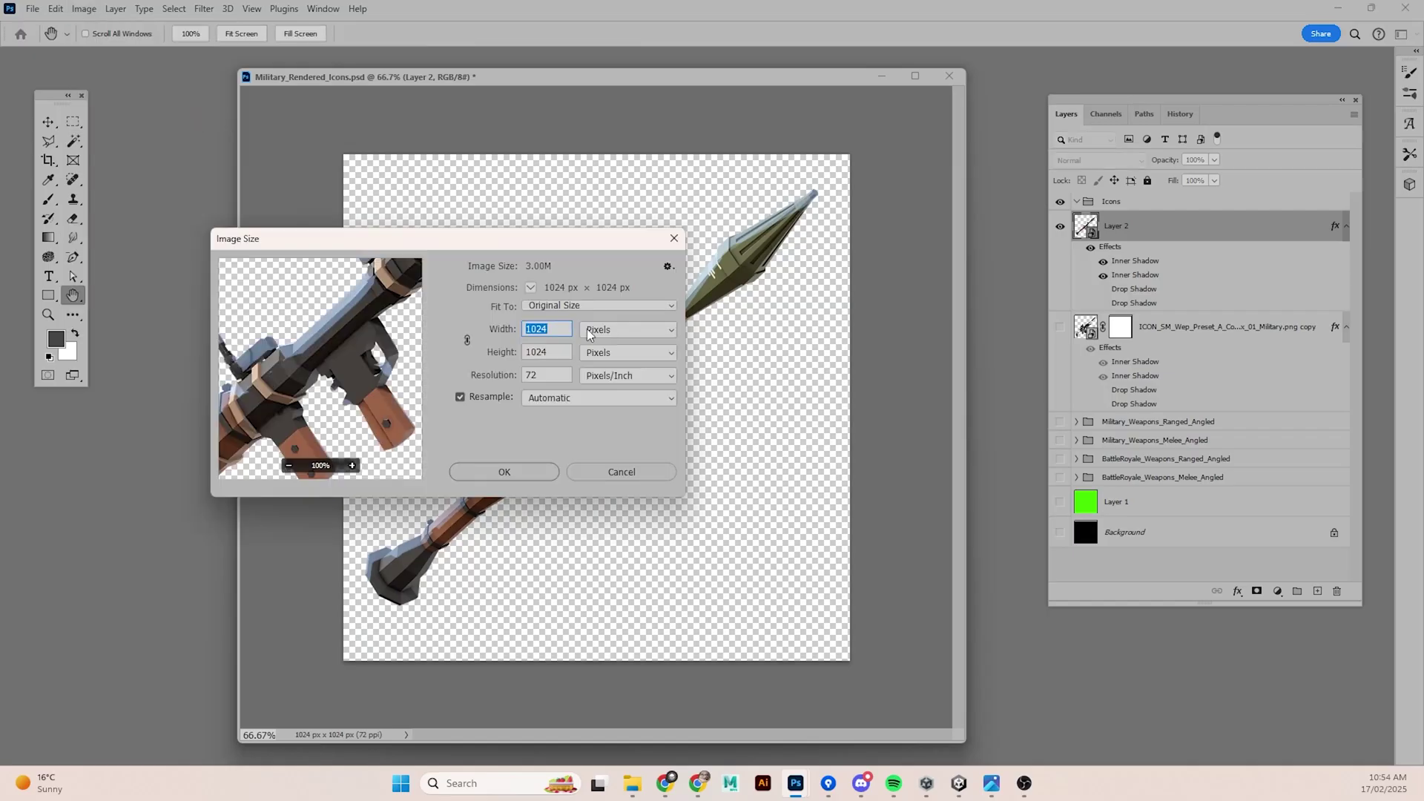
click(608, 472)
key(alt+Tab)
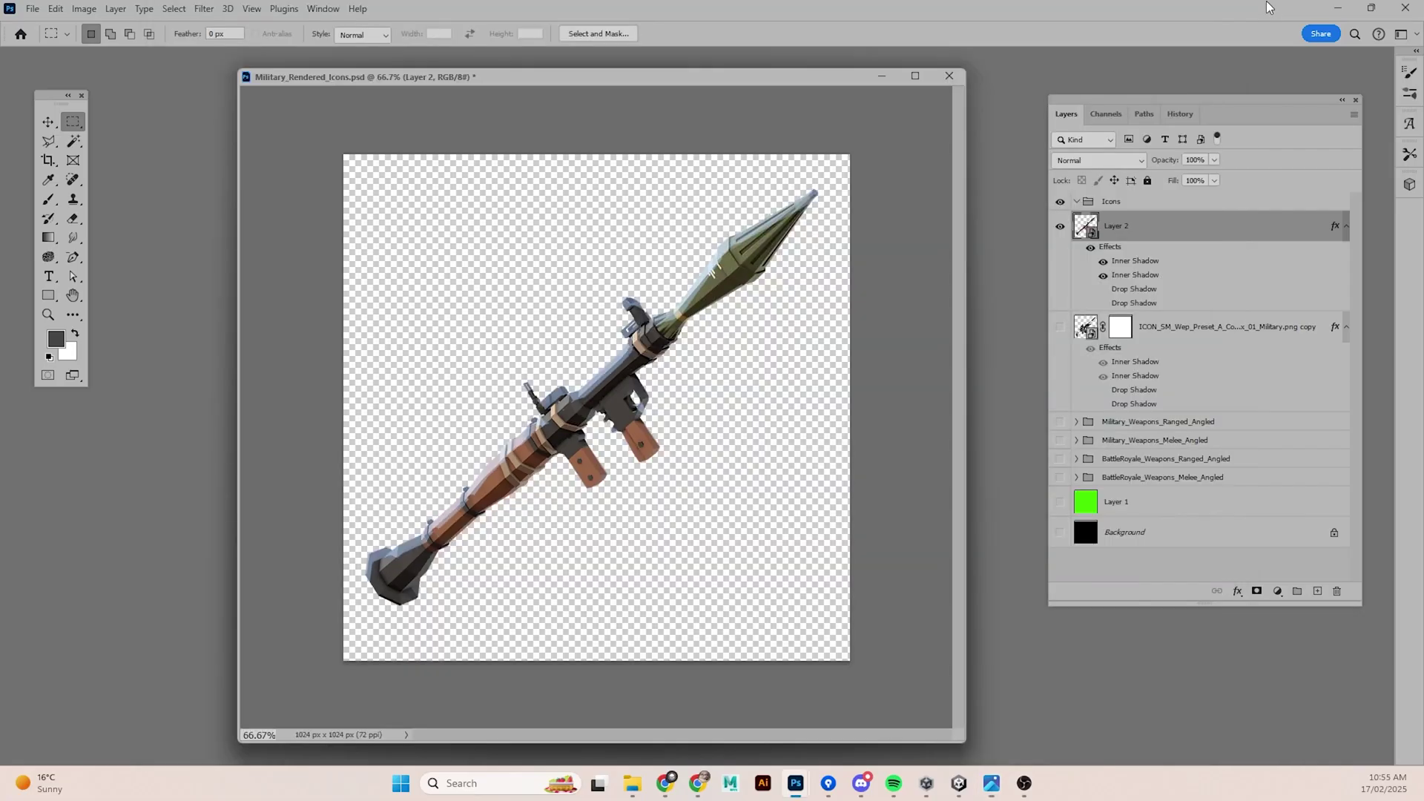
click(1267, 9)
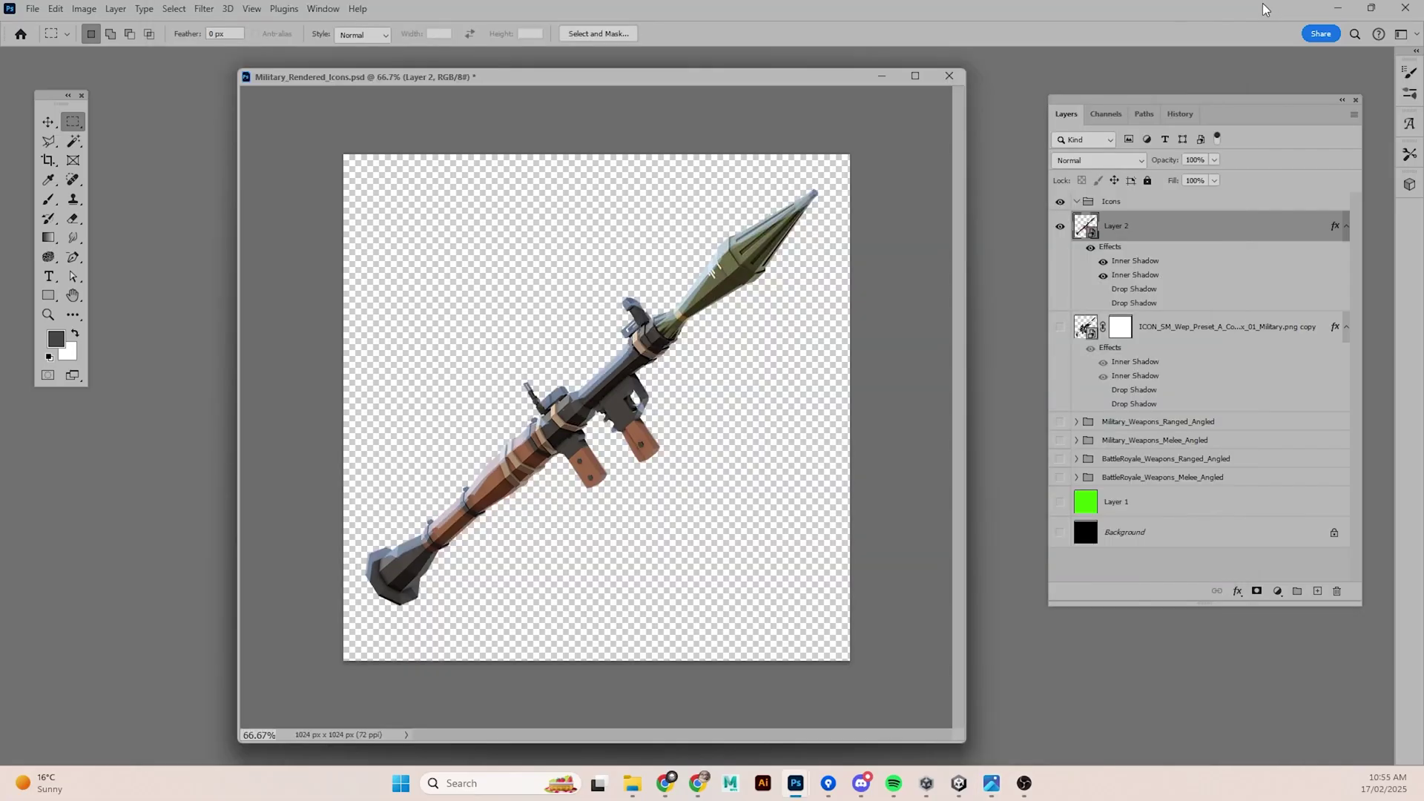